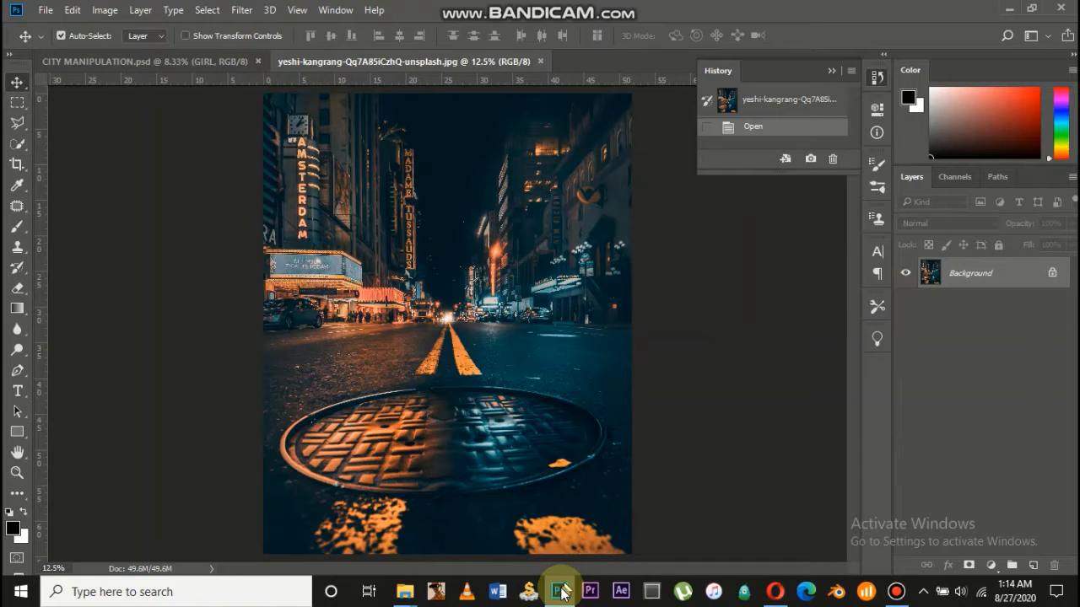
# Open the night city street photo with the orange-lit manhole as a separate document
pyautogui.moveTo(559, 590)
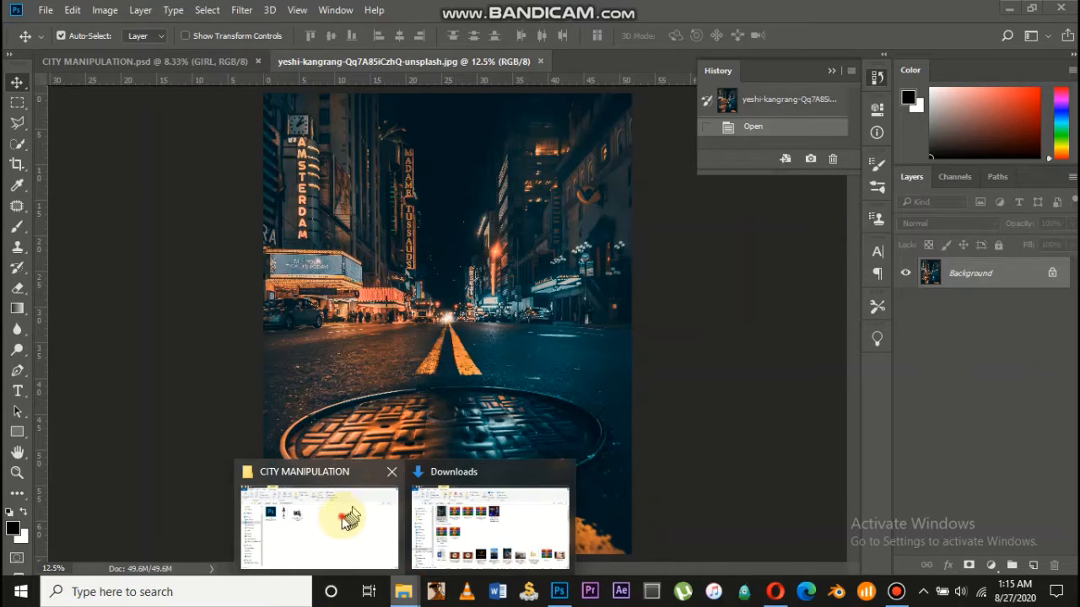
# Drag the girl and motorbike image files from Explorer into the street photo
pyautogui.click(354, 520)
pyautogui.click(385, 211)
pyautogui.keyDown('ctrl'); pyautogui.click(315, 208); pyautogui.keyUp('ctrl')
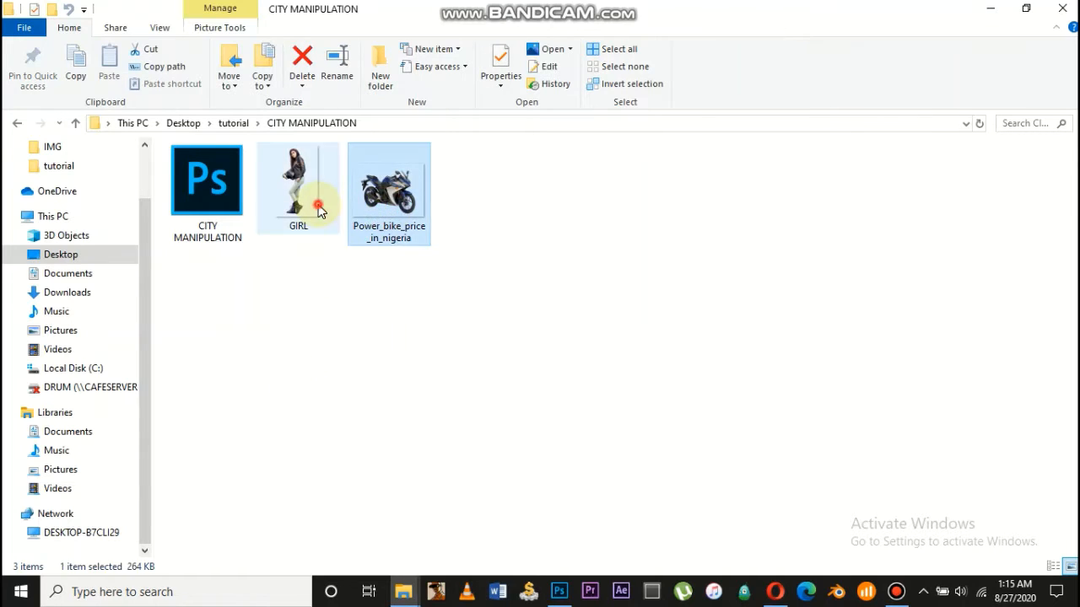
pyautogui.moveTo(316, 207); pyautogui.dragTo(444, 321)
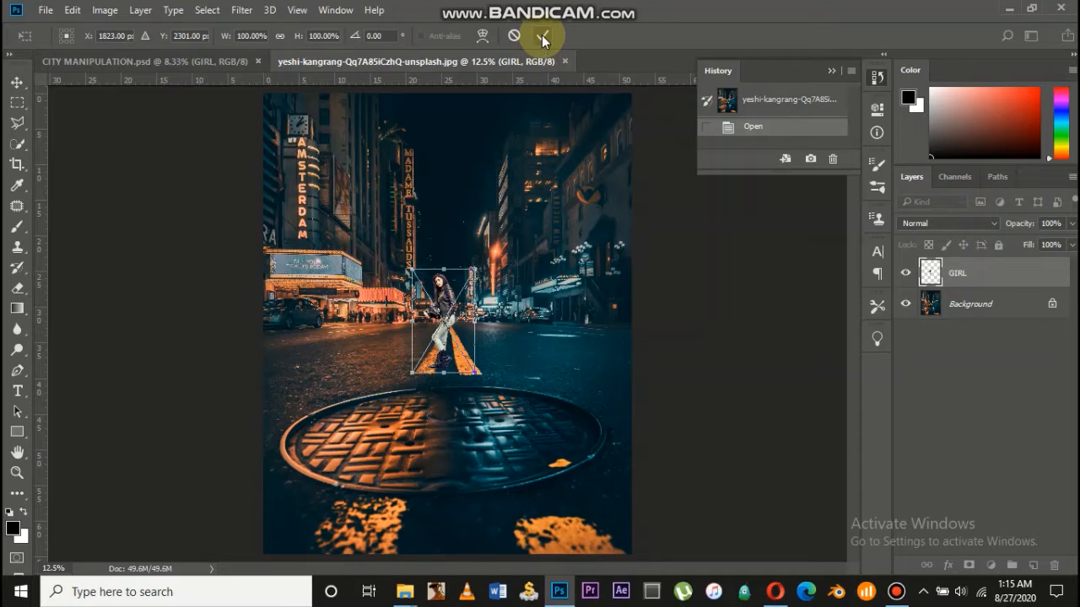
# Scale the girl up to about 257% and place her on the manhole
pyautogui.moveTo(477, 373); pyautogui.dragTo(433, 326)
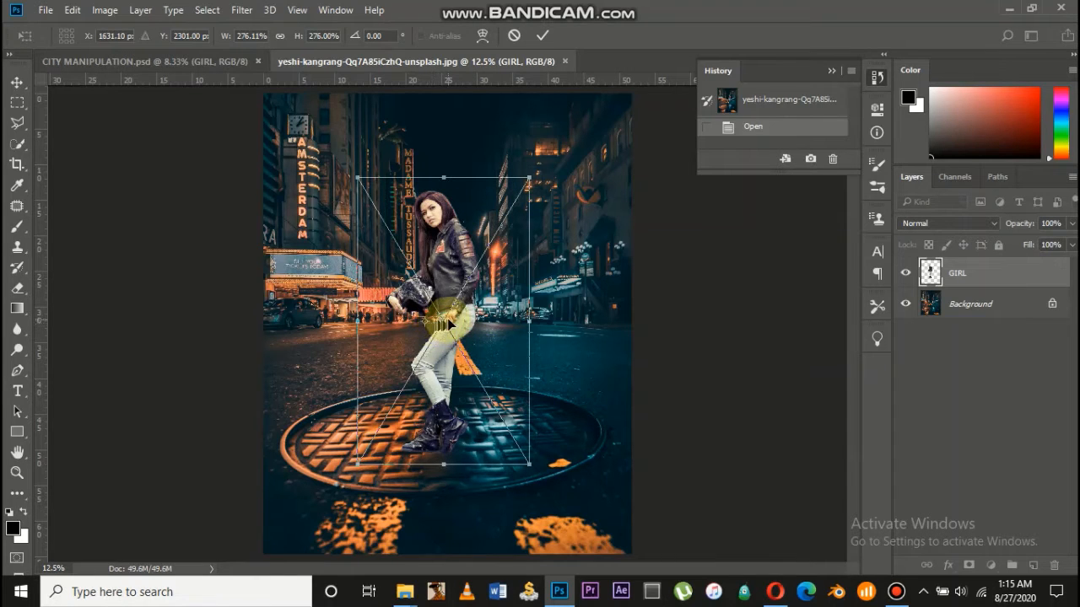
pyautogui.moveTo(452, 283); pyautogui.dragTo(425, 277)
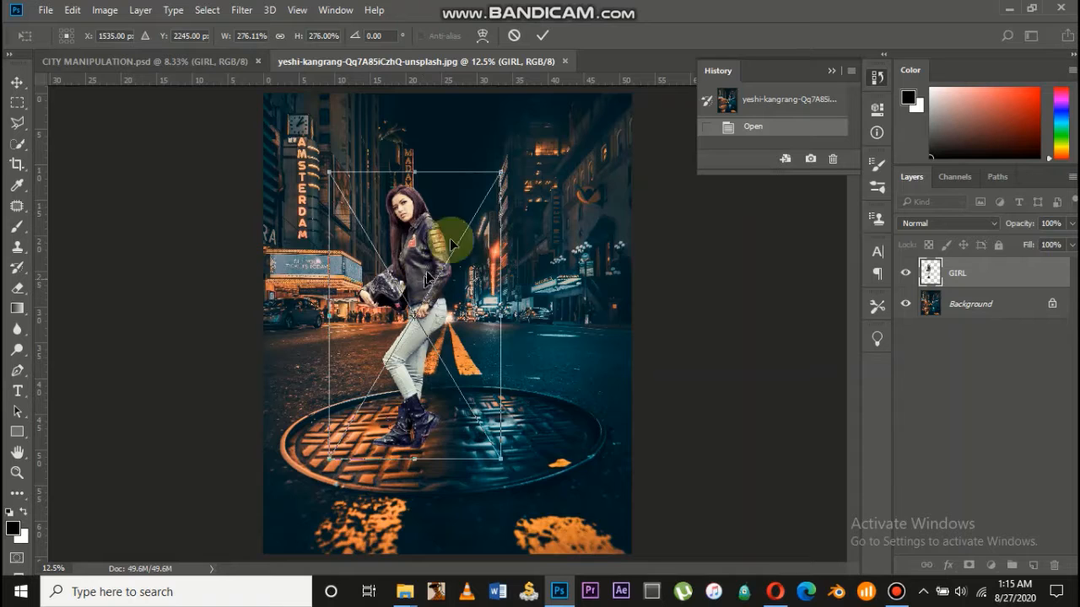
pyautogui.click(544, 35)
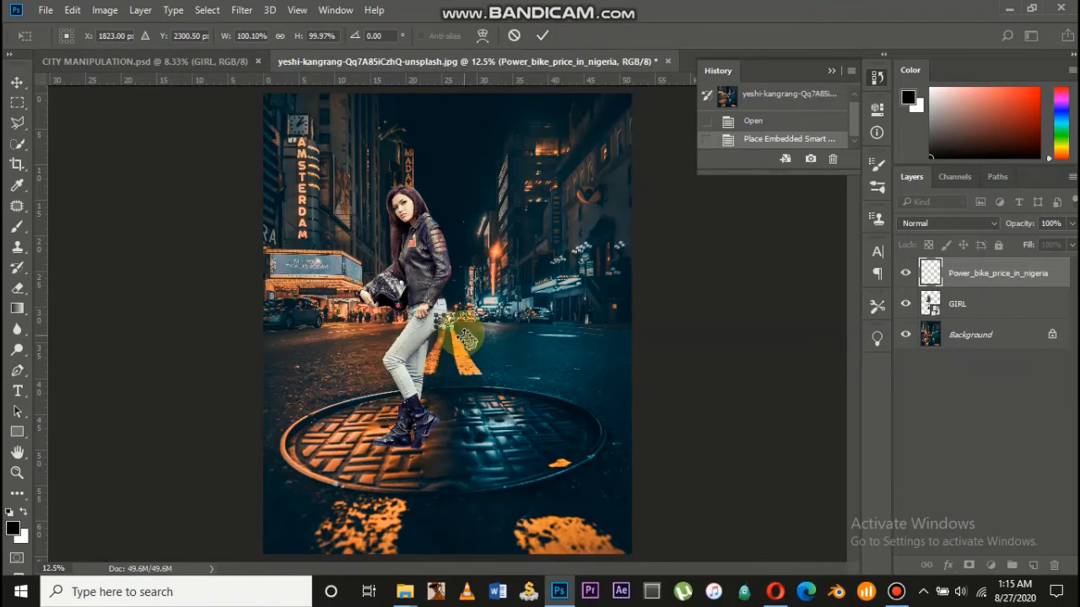
# Scale the blue Yamaha motorbike to about 1780% and fine-position it over the manhole
pyautogui.moveTo(458, 330); pyautogui.dragTo(553, 464)
pyautogui.moveTo(472, 344); pyautogui.dragTo(488, 361)
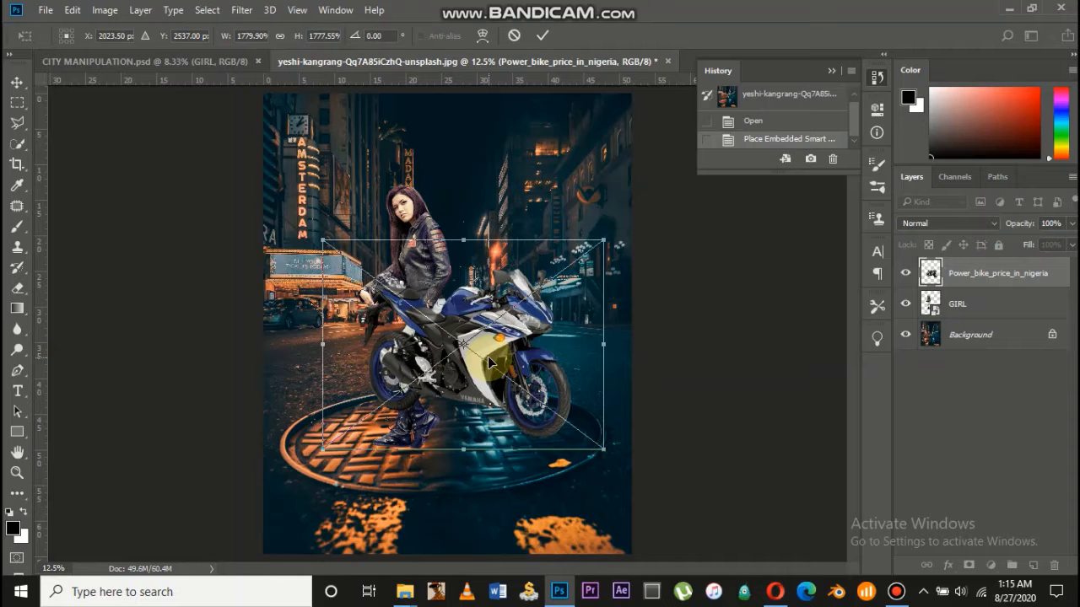
pyautogui.press('Left')
pyautogui.press('Left')
pyautogui.press('Left')
pyautogui.press('Left')
pyautogui.press('Left')
pyautogui.press('Left')
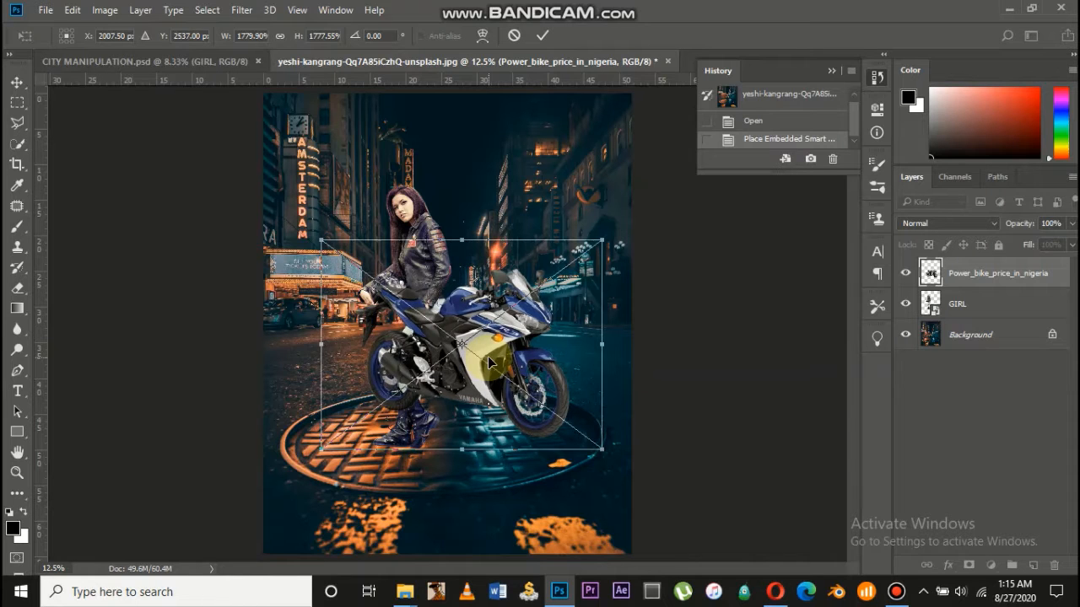
pyautogui.press('Left')
pyautogui.press('Left')
pyautogui.press('Left')
pyautogui.press('Left')
pyautogui.press('Left')
pyautogui.press('Left')
pyautogui.press('Up')
pyautogui.press('Up')
pyautogui.press('Up')
pyautogui.press('Up')
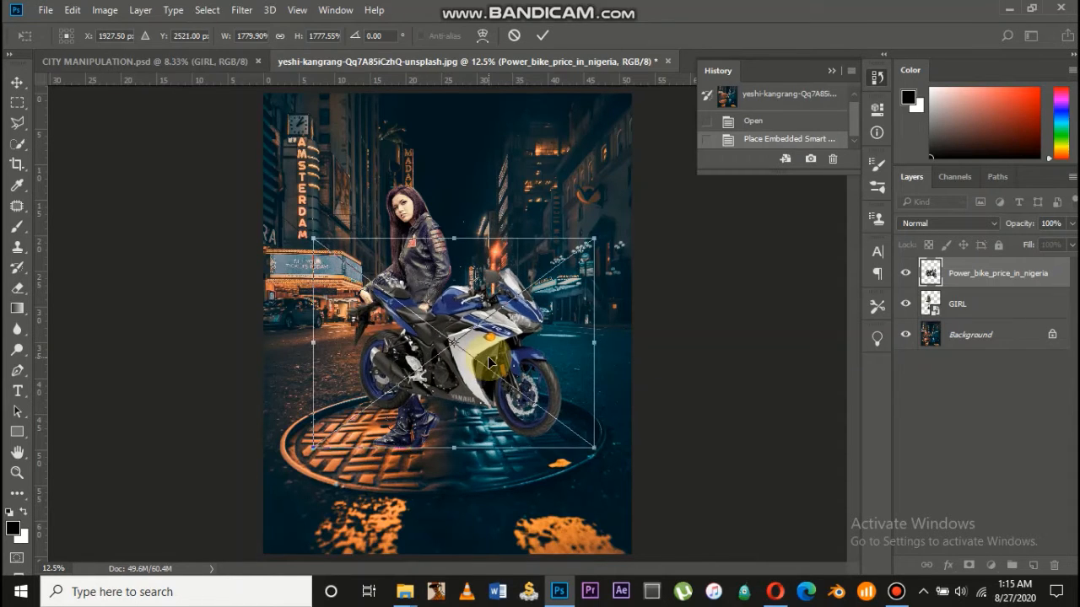
pyautogui.press('Right')
pyautogui.press('Right')
pyautogui.press('Right')
pyautogui.press('Right')
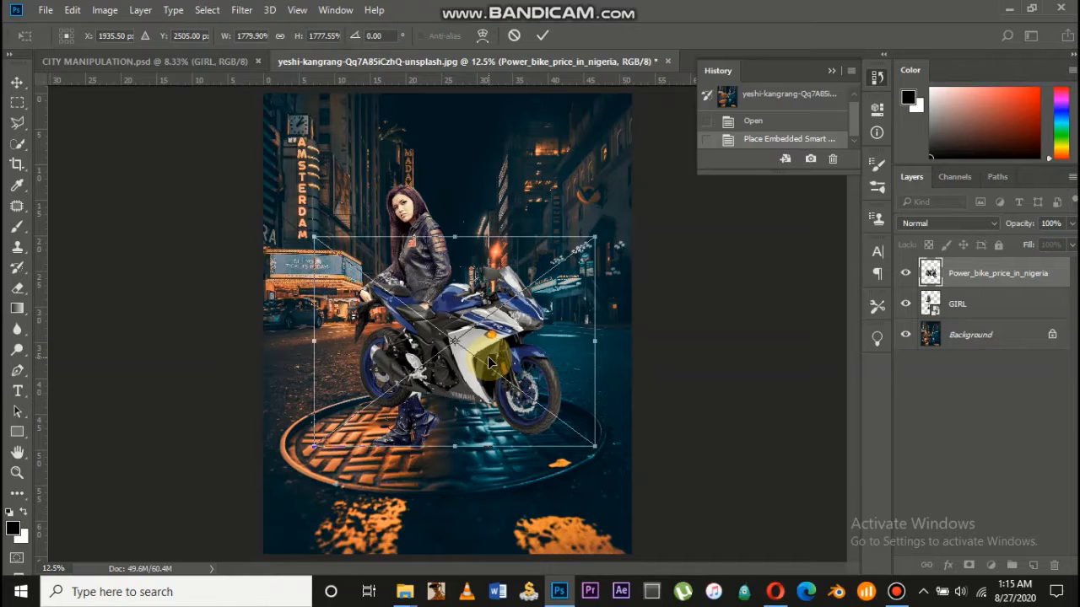
pyautogui.press('Down')
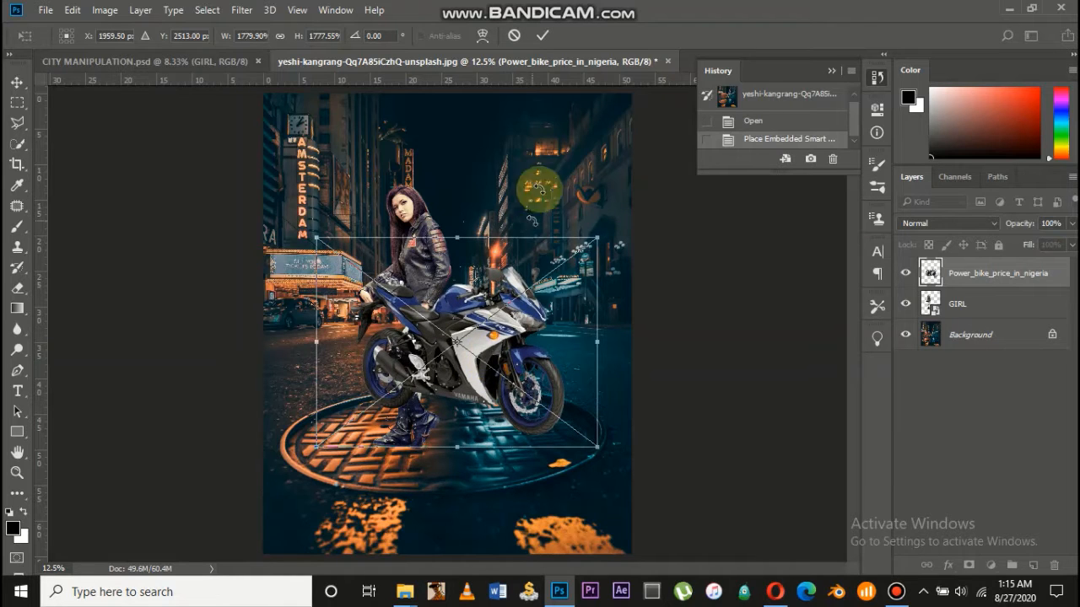
pyautogui.click(543, 35)
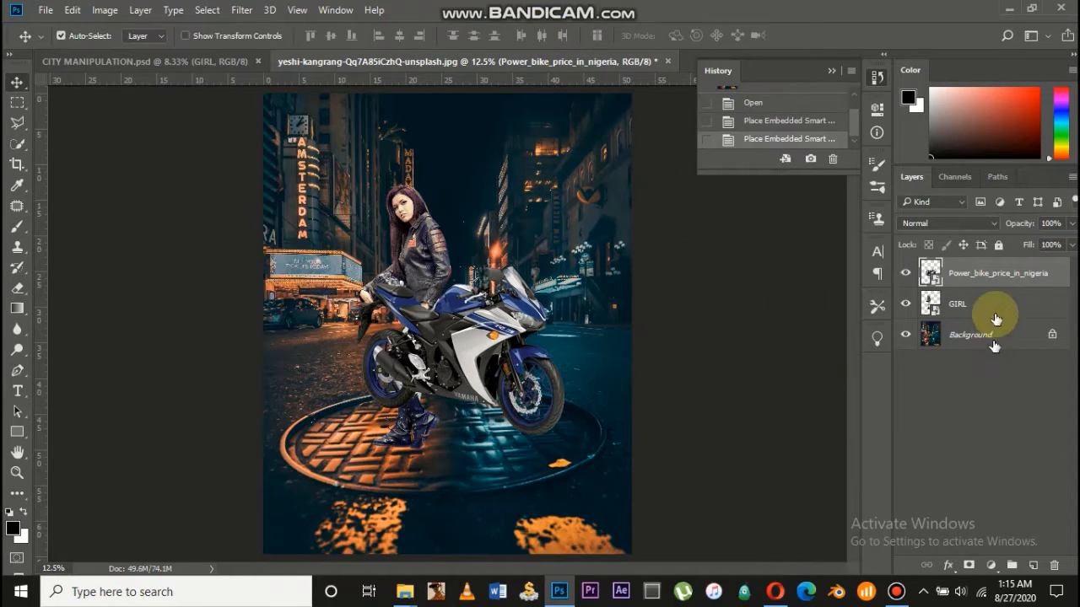
# Move the motorbike layer below GIRL and nudge the bike into place under her
pyautogui.moveTo(985, 277); pyautogui.dragTo(981, 322)
pyautogui.moveTo(979, 283); pyautogui.dragTo(979, 314)
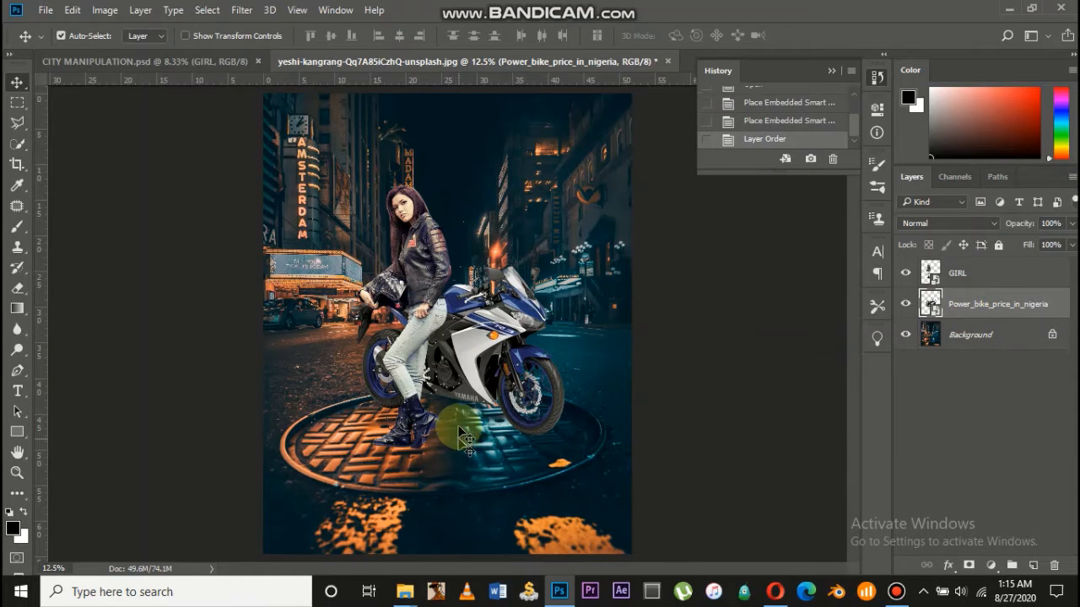
pyautogui.moveTo(469, 345)
pyautogui.mouseDown()
pyautogui.moveTo(477, 361)
pyautogui.moveTo(467, 353)
pyautogui.mouseUp()
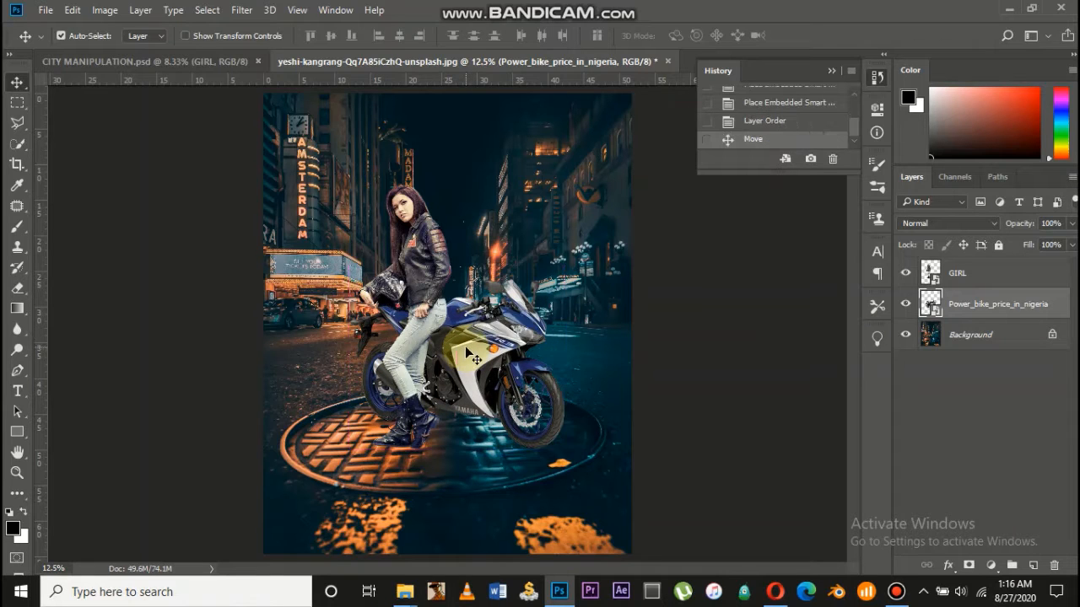
pyautogui.press('Left')
pyautogui.press('Left')
pyautogui.press('Left')
pyautogui.press('Left')
pyautogui.press('Left')
pyautogui.press('Left')
pyautogui.press('Left')
pyautogui.press('Left')
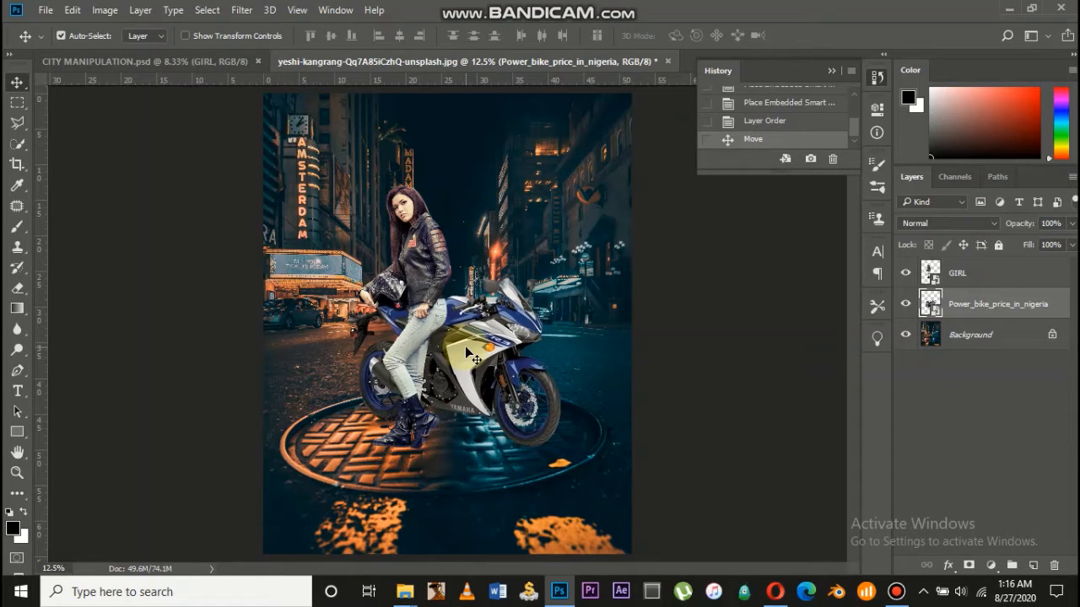
pyautogui.press('Up')
pyautogui.press('Up')
pyautogui.press('Up')
pyautogui.press('Up')
pyautogui.press('Up')
pyautogui.press('Up')
pyautogui.press('Up')
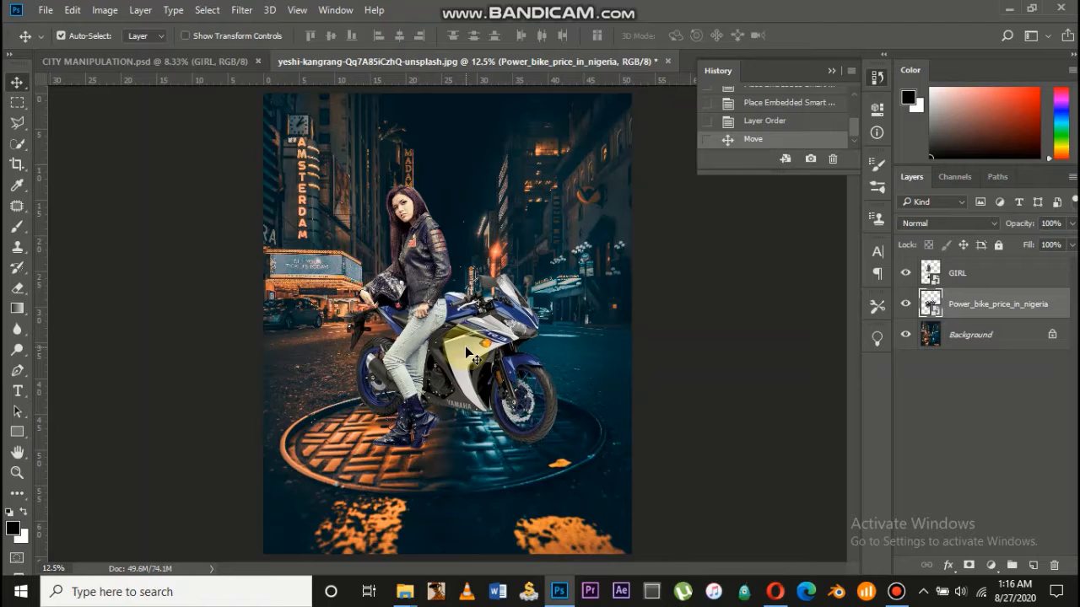
pyautogui.press('Up')
pyautogui.press('Left')
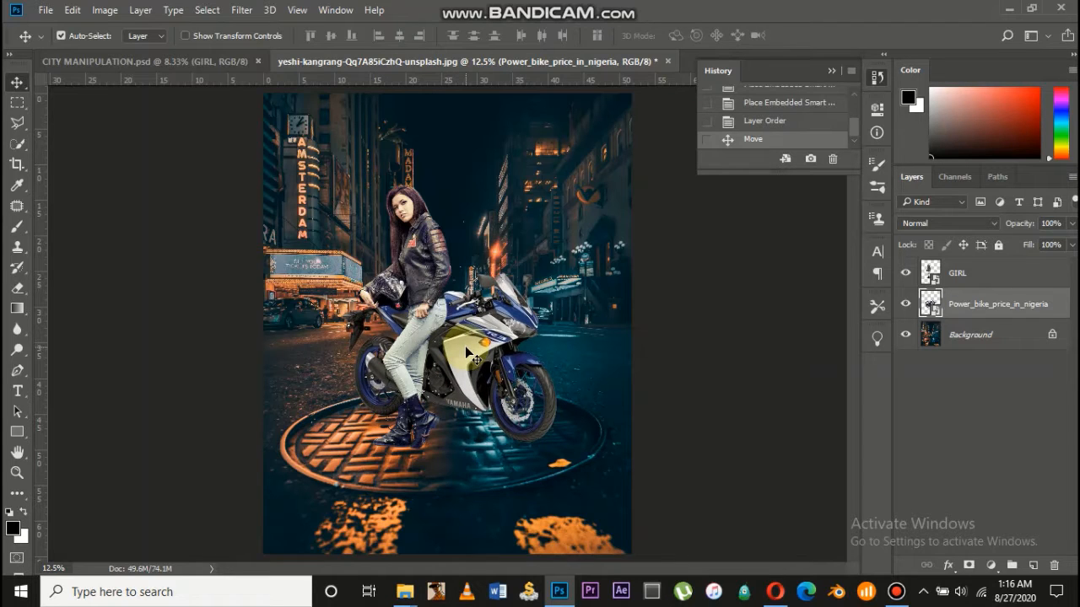
# Shift the girl left so she leans against the bike, zoomed in on both
pyautogui.click(976, 282)
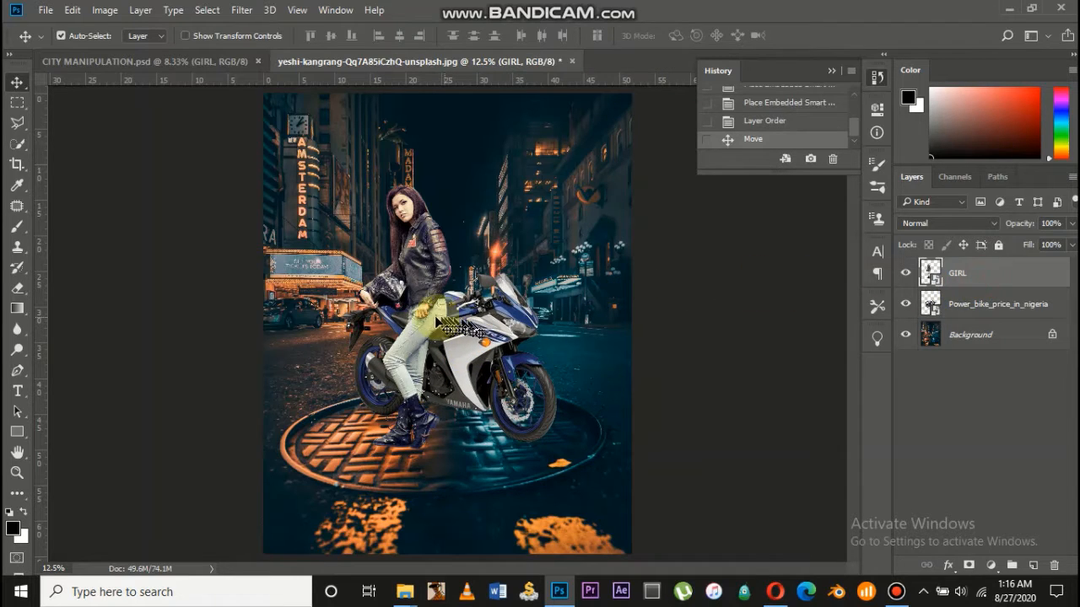
pyautogui.moveTo(424, 314)
pyautogui.mouseDown()
pyautogui.moveTo(411, 307)
pyautogui.moveTo(407, 318)
pyautogui.mouseUp()
pyautogui.hotkey('ctrl', '+')
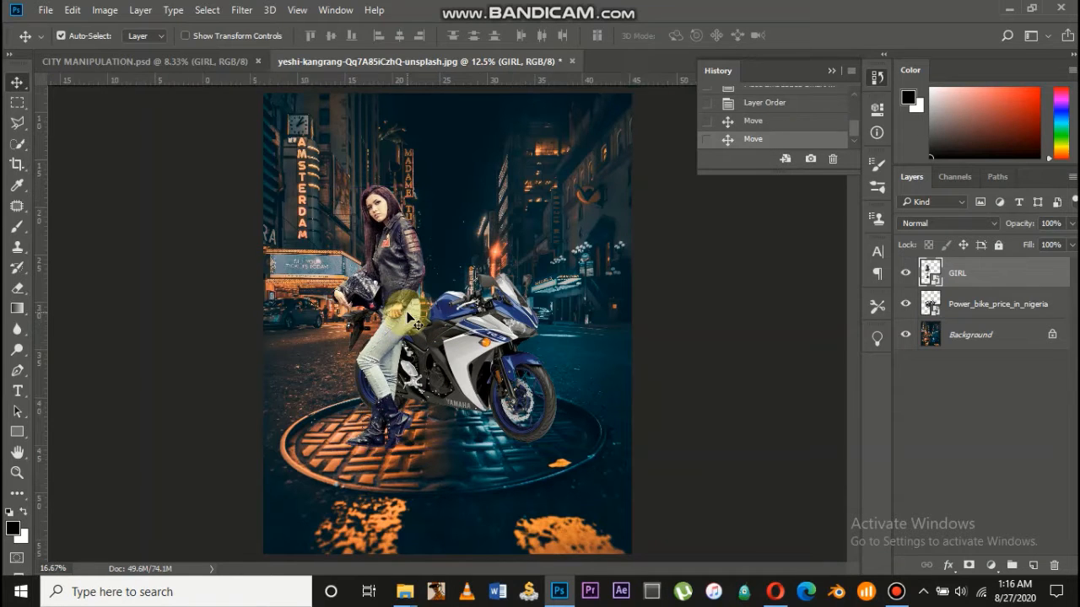
pyautogui.hscroll(-1, 428, 312)
pyautogui.hotkey('ctrl', '+')
pyautogui.scroll(-3, 429, 321)
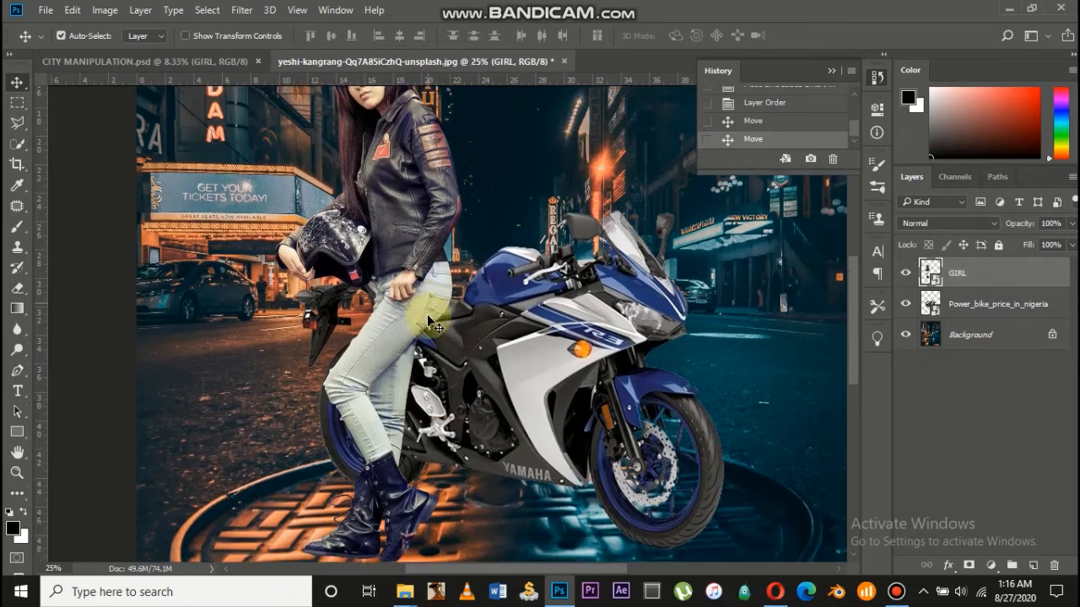
pyautogui.moveTo(381, 395)
pyautogui.mouseDown()
pyautogui.moveTo(384, 422)
pyautogui.moveTo(381, 413)
pyautogui.mouseUp()
pyautogui.scroll(1, 380, 414)
pyautogui.scroll(1, 381, 414)
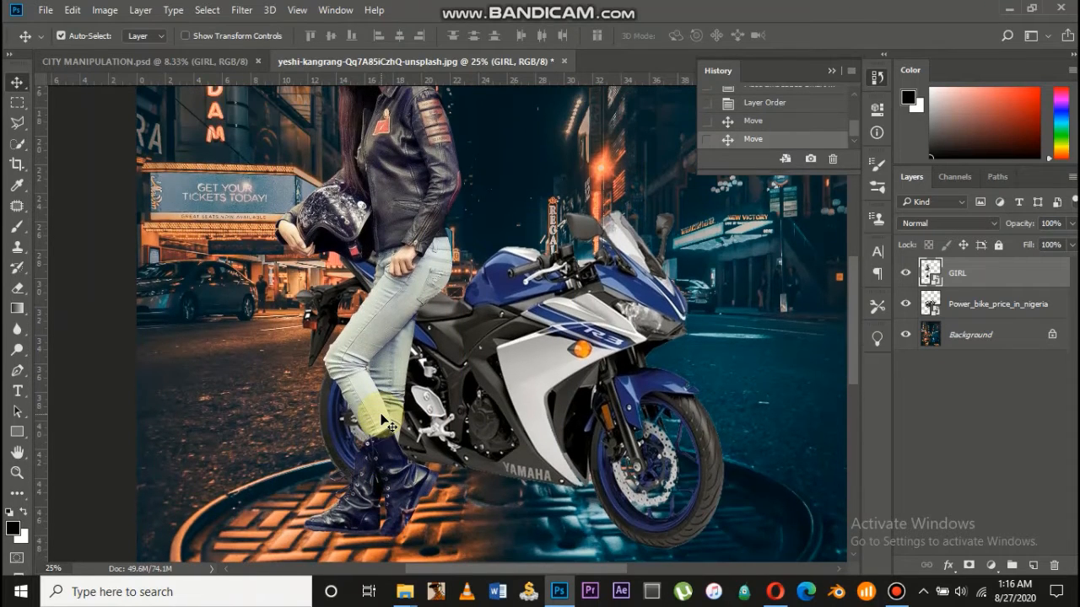
# Apply Puppet Warp to the girl and pin her boot and lower leg
pyautogui.click(73, 10)
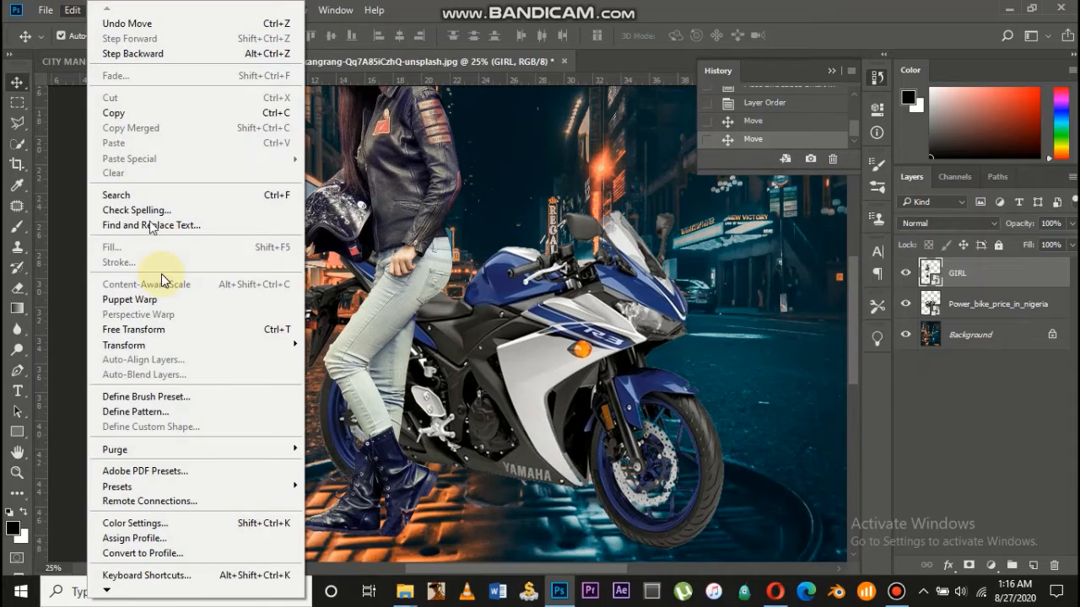
pyautogui.click(135, 300)
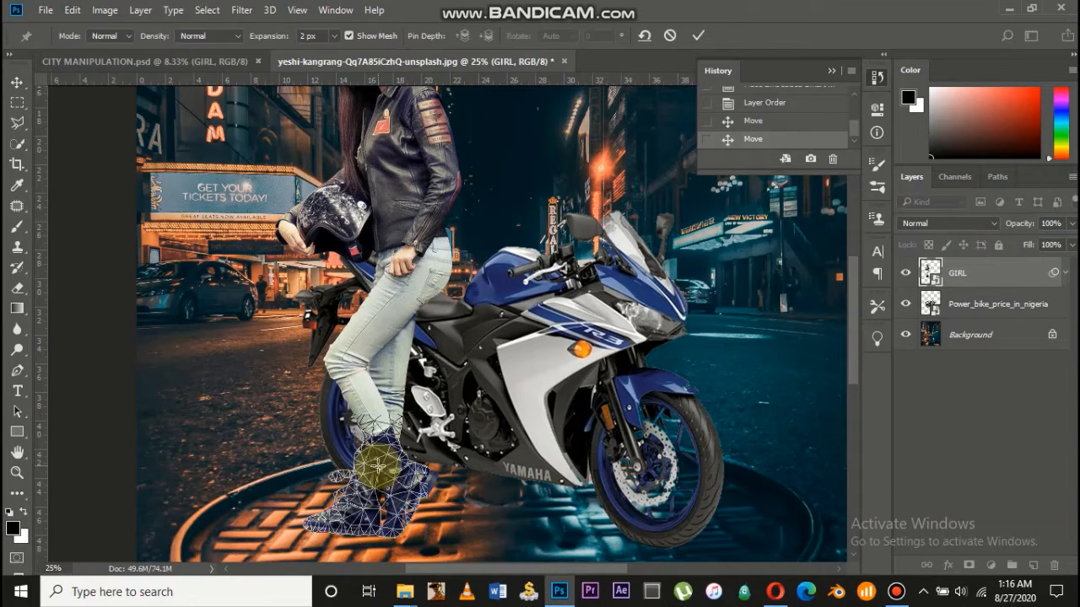
pyautogui.click(329, 519)
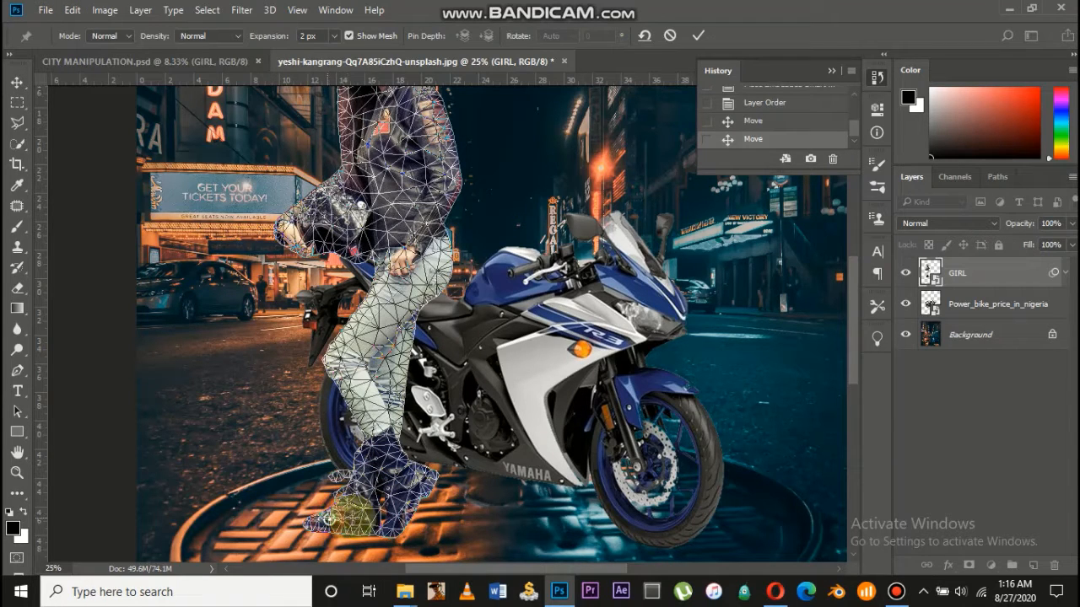
pyautogui.click(391, 520)
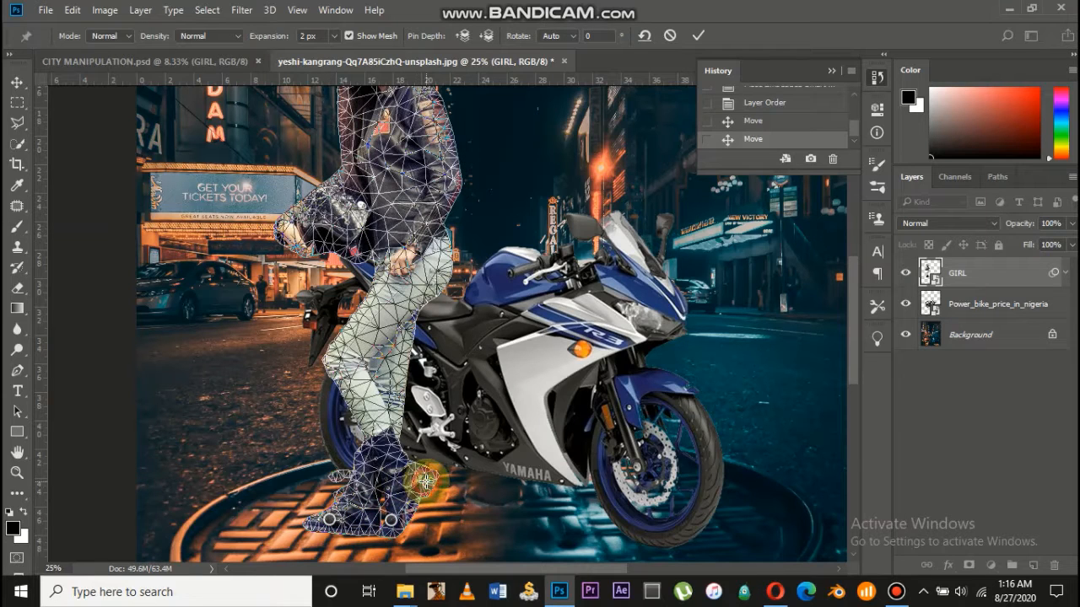
pyautogui.click(427, 482)
pyautogui.click(371, 464)
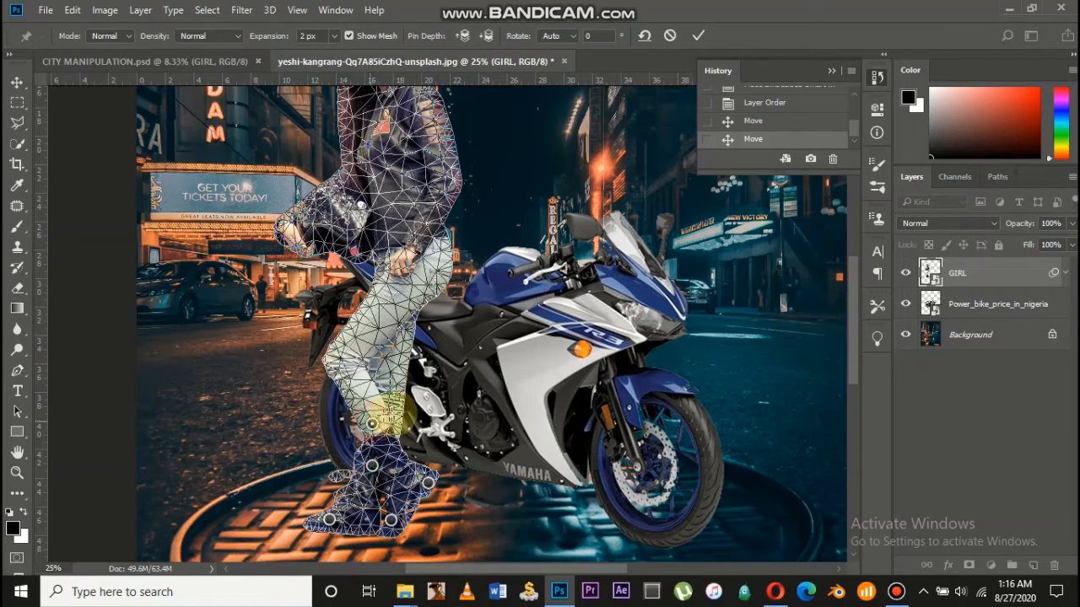
pyautogui.click(395, 412)
pyautogui.click(334, 364)
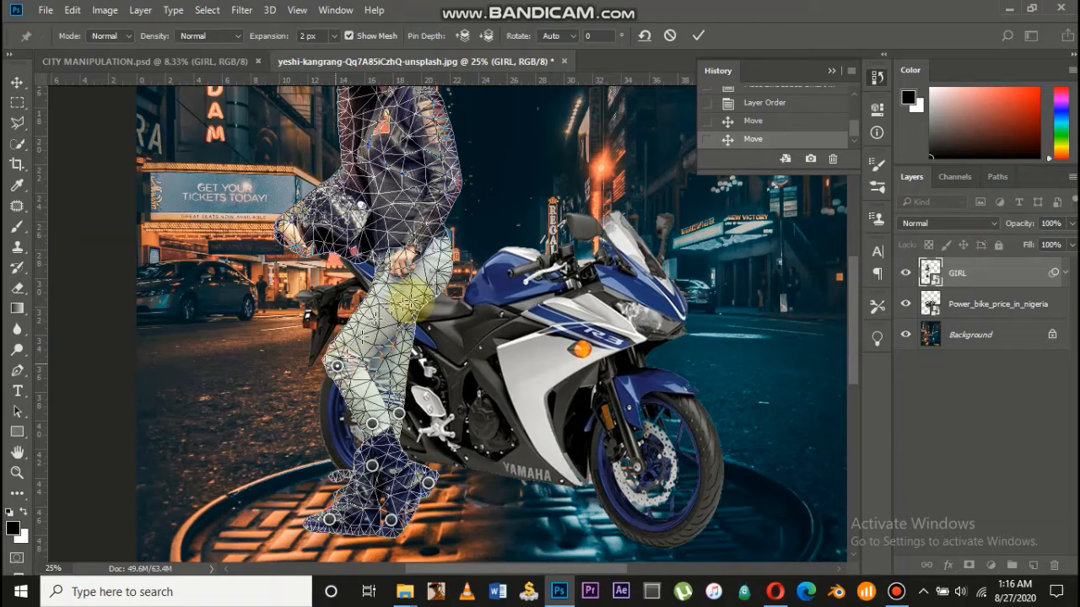
# Bend her upper body toward the bike, tilt her head left, and commit the warp
pyautogui.moveTo(435, 276); pyautogui.dragTo(451, 296)
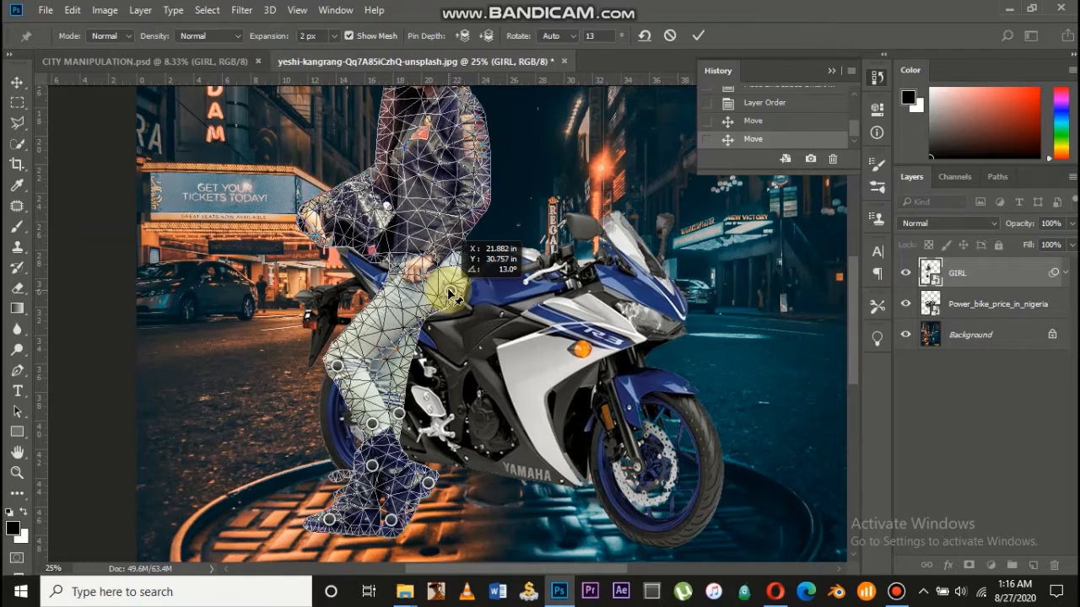
pyautogui.scroll(5, 449, 294)
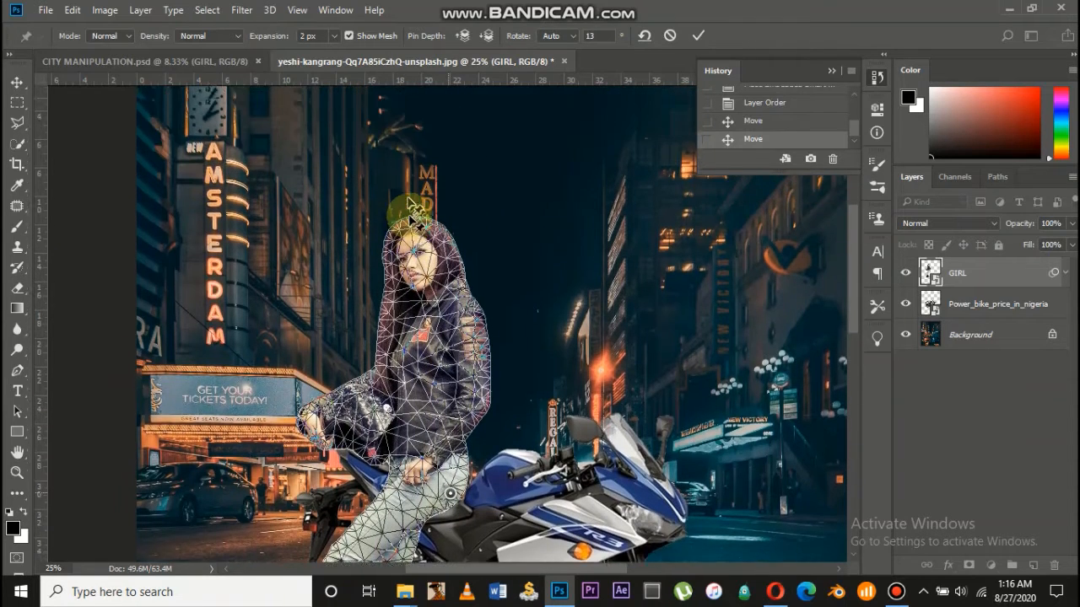
pyautogui.scroll(-2, 410, 218)
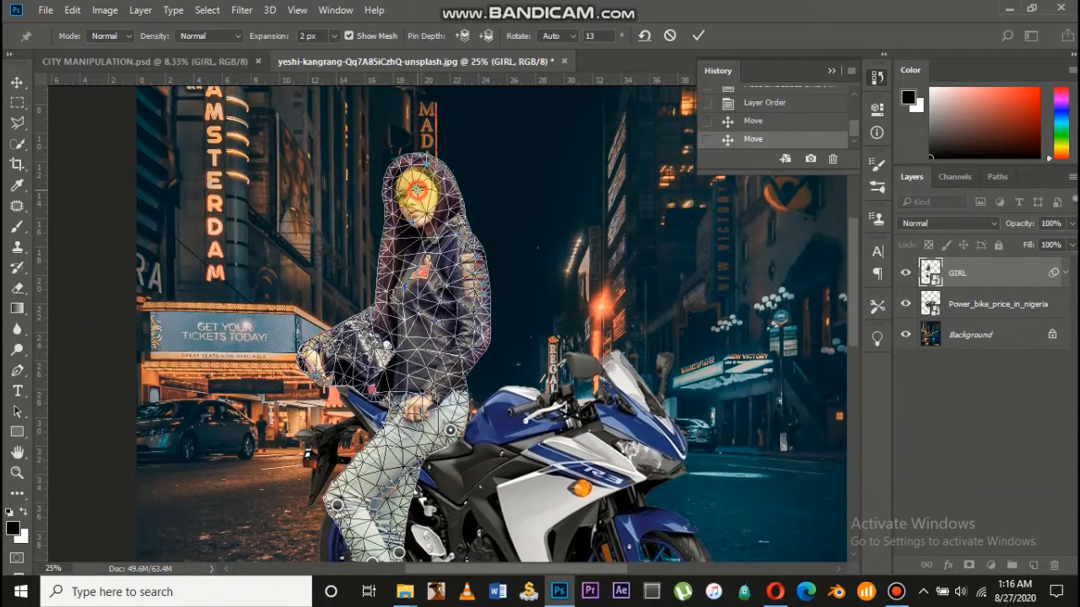
pyautogui.click(416, 190)
pyautogui.moveTo(422, 196); pyautogui.dragTo(401, 193)
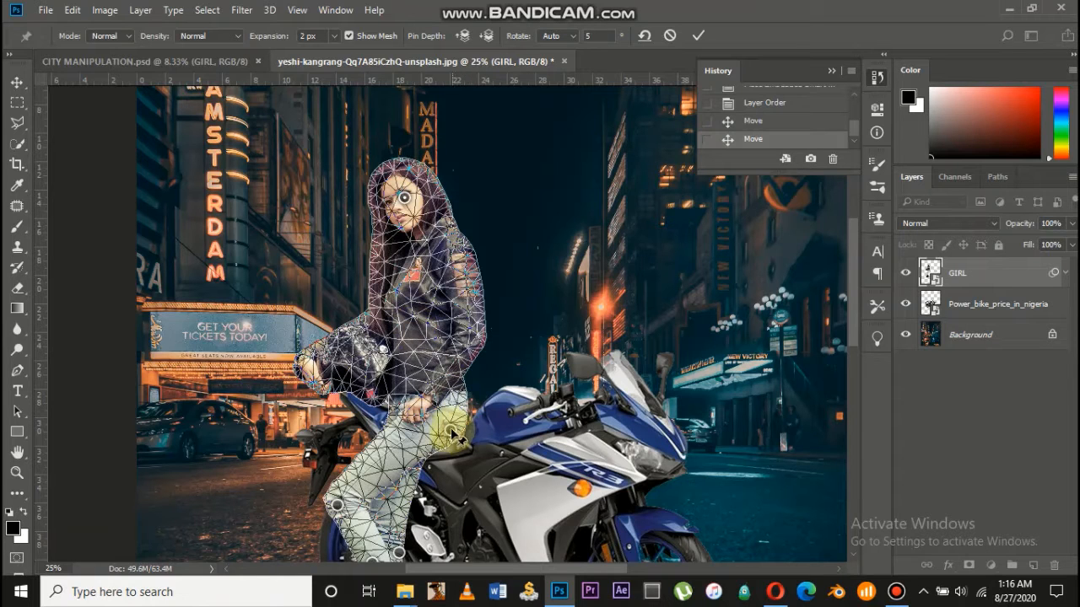
pyautogui.scroll(-3, 439, 439)
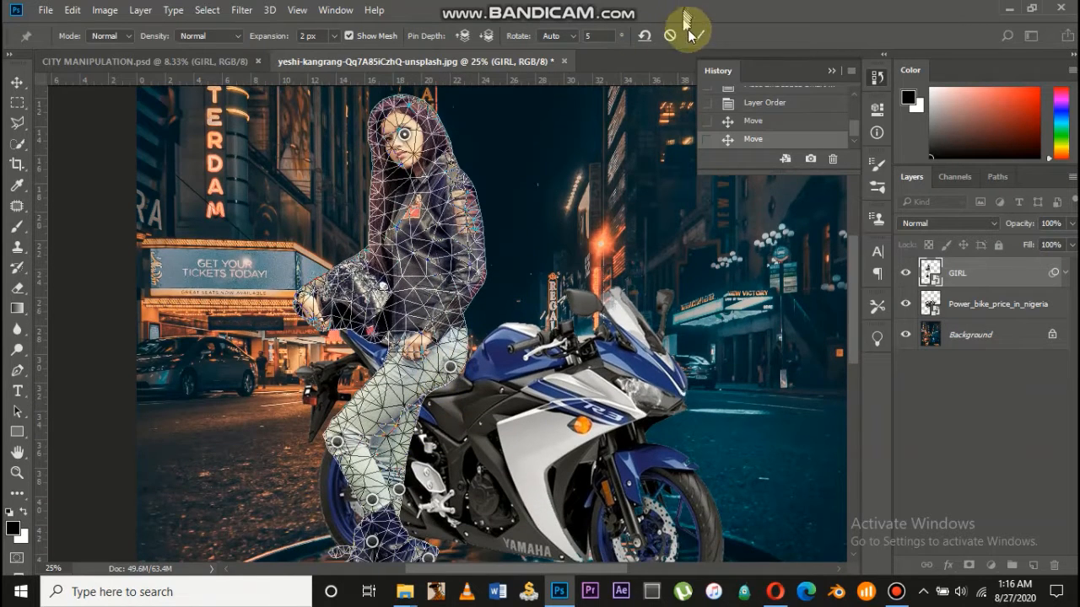
pyautogui.click(693, 37)
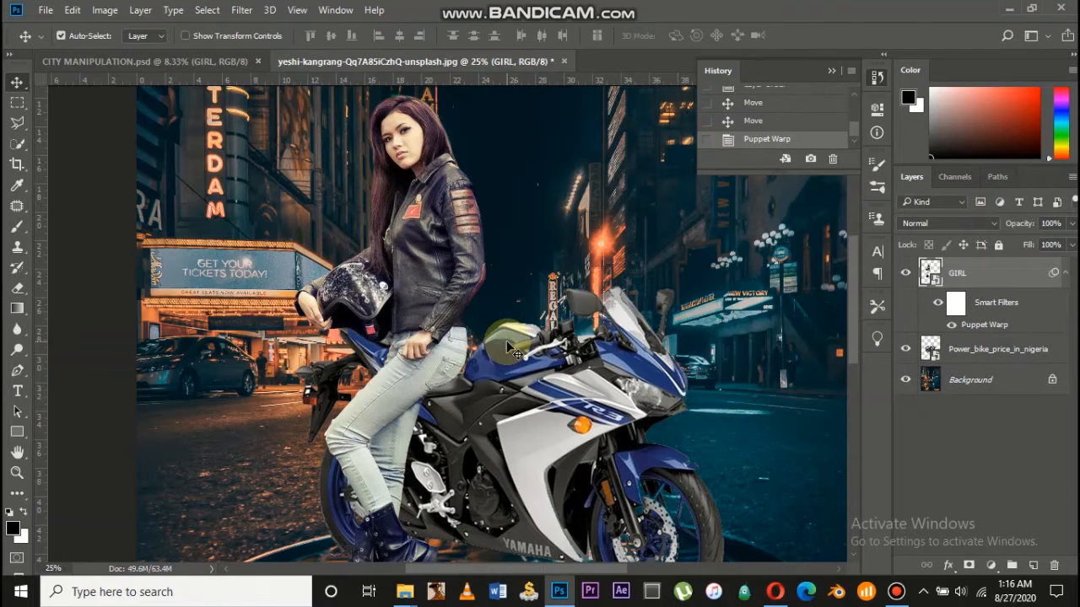
# Undo and redo the Puppet Warp to compare the girl's poses
pyautogui.scroll(-1, 513, 348)
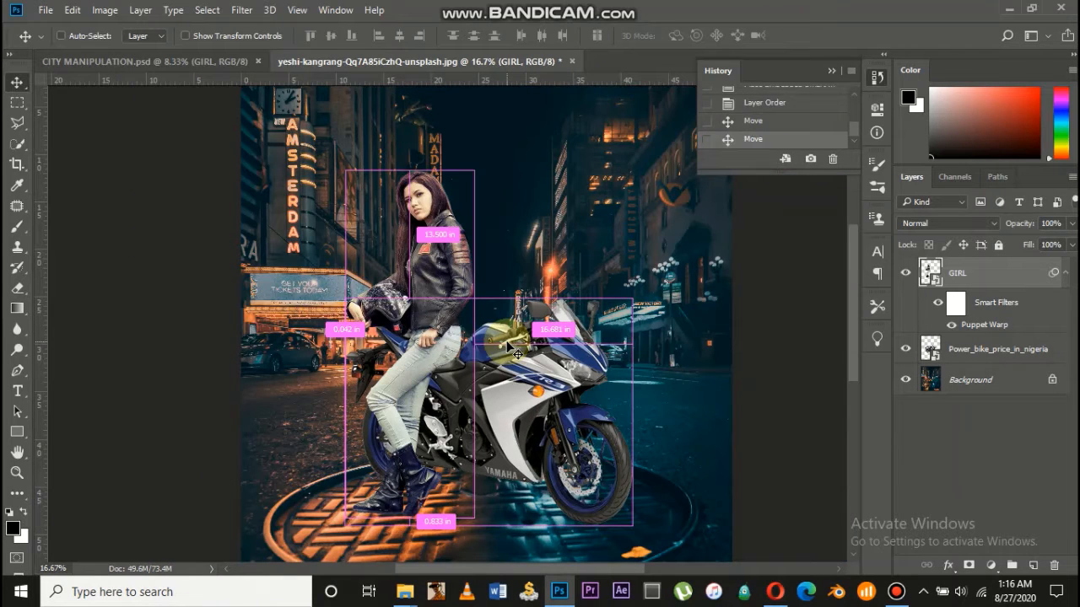
pyautogui.hotkey('ctrl', 'z')
pyautogui.hotkey('ctrl', 'shift', 'z')
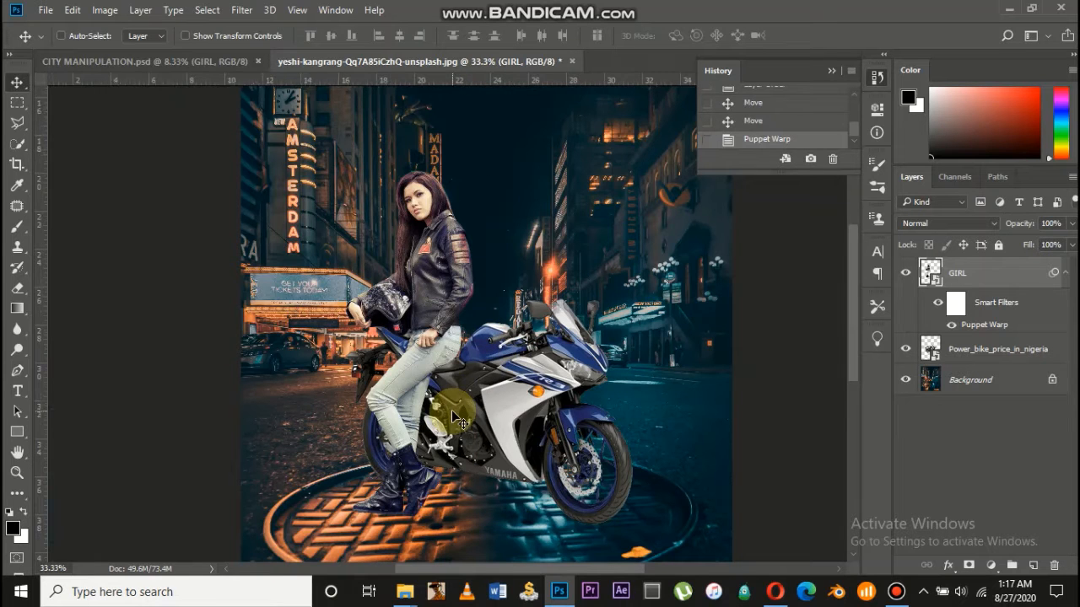
# Rename the Power_bike_price_in_nigeria layer to OBJECT and zoom in on the seat
pyautogui.scroll(2, 451, 418)
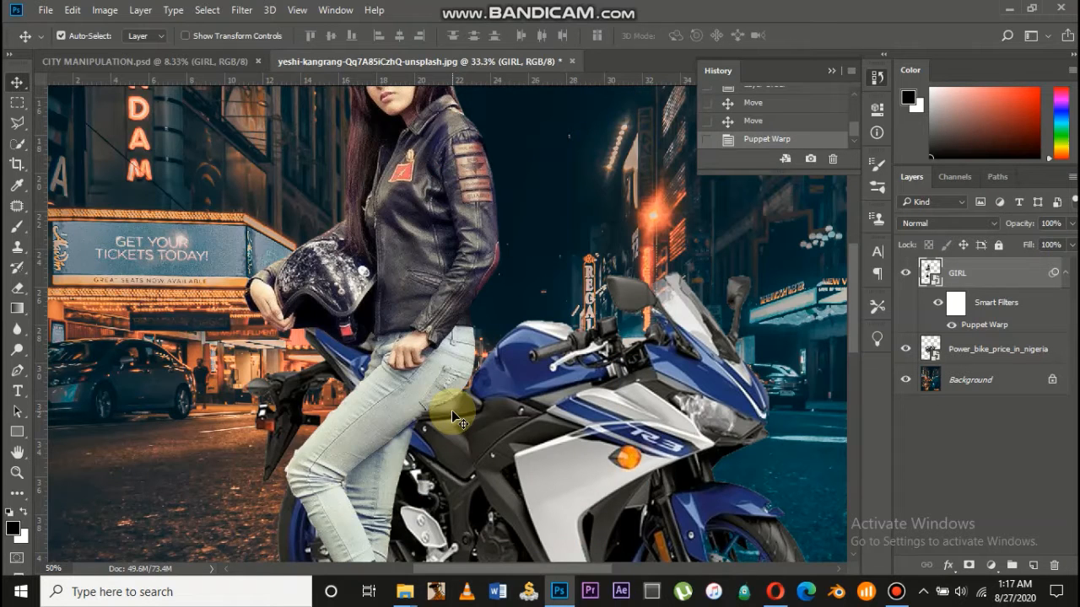
pyautogui.scroll(1, 452, 410)
pyautogui.doubleClick(987, 348)
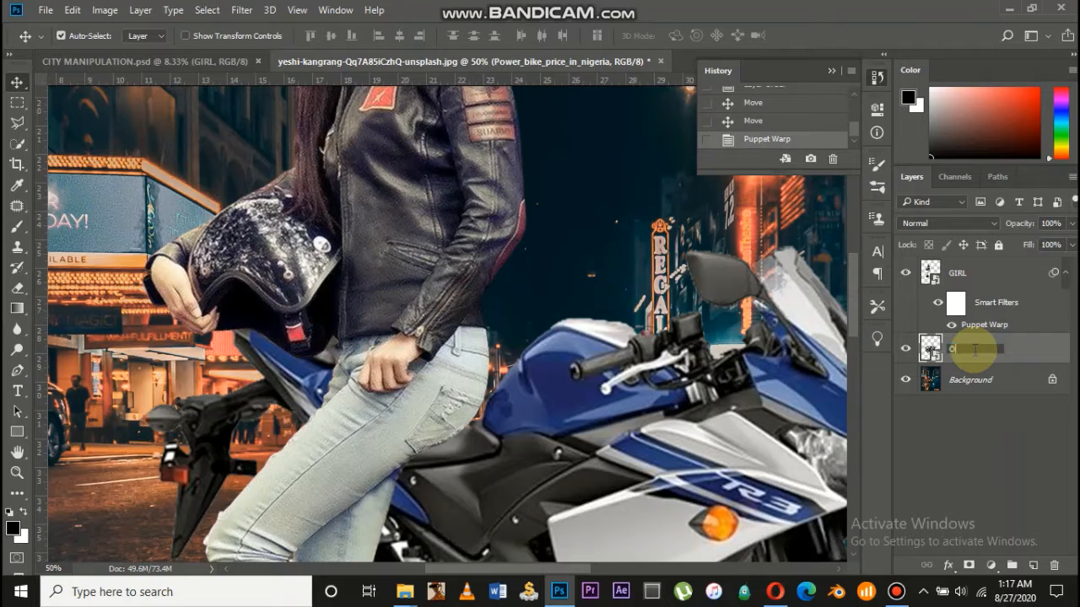
pyautogui.write('OBJECT')
pyautogui.press('Return')
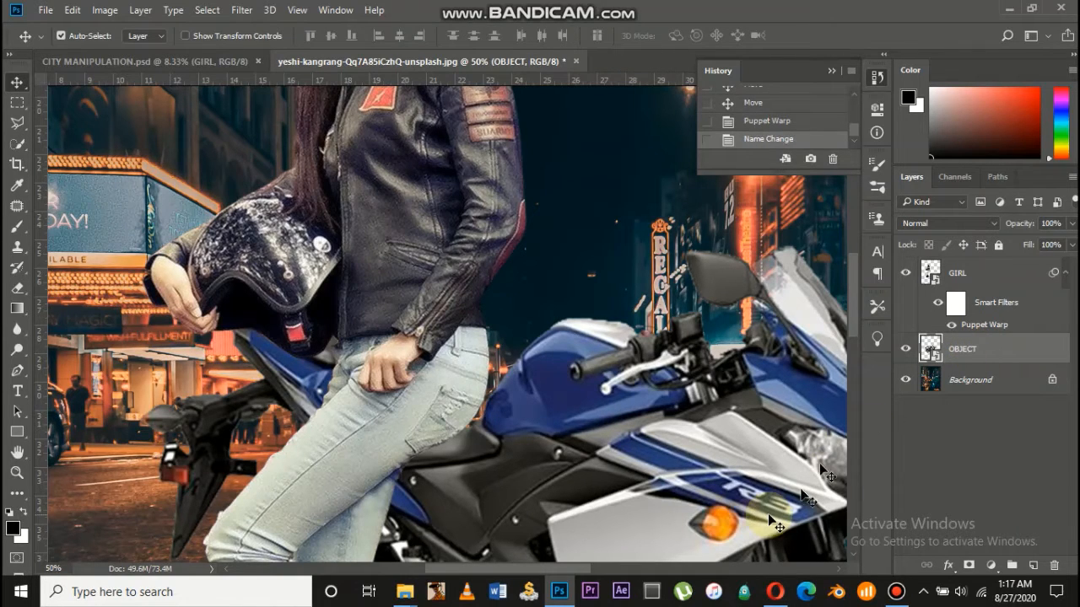
pyautogui.scroll(-3, 767, 514)
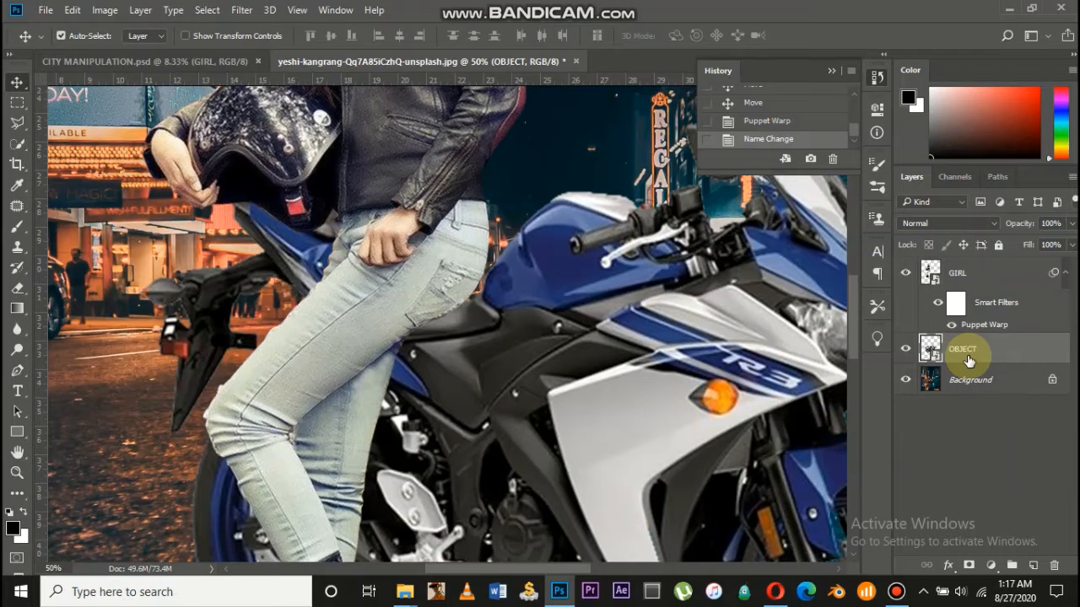
pyautogui.hotkey('ctrl', '+')
pyautogui.hotkey('ctrl', '+')
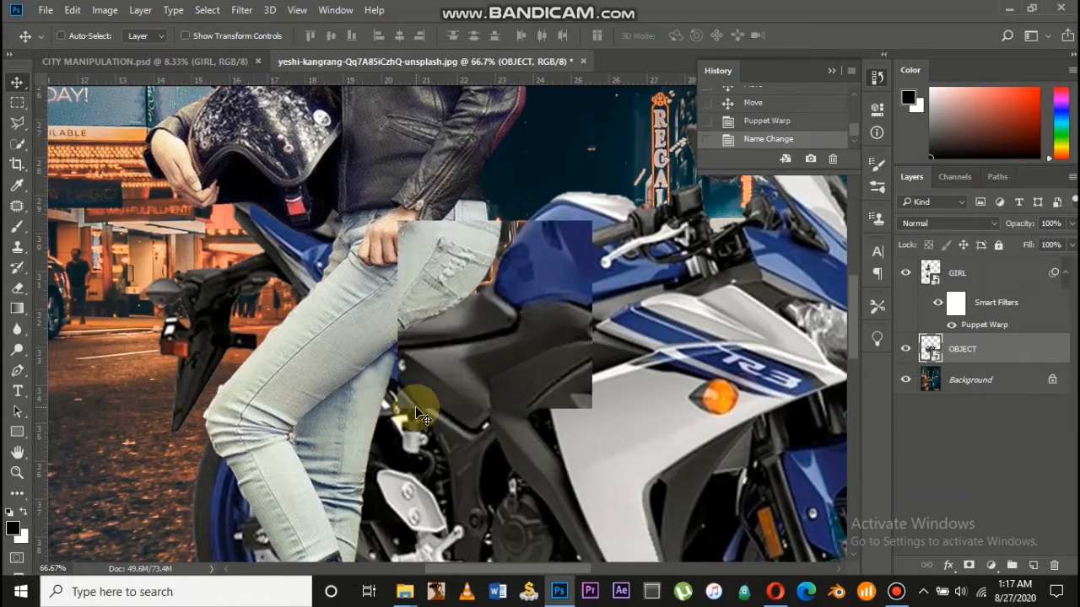
pyautogui.scroll(-1, 415, 406)
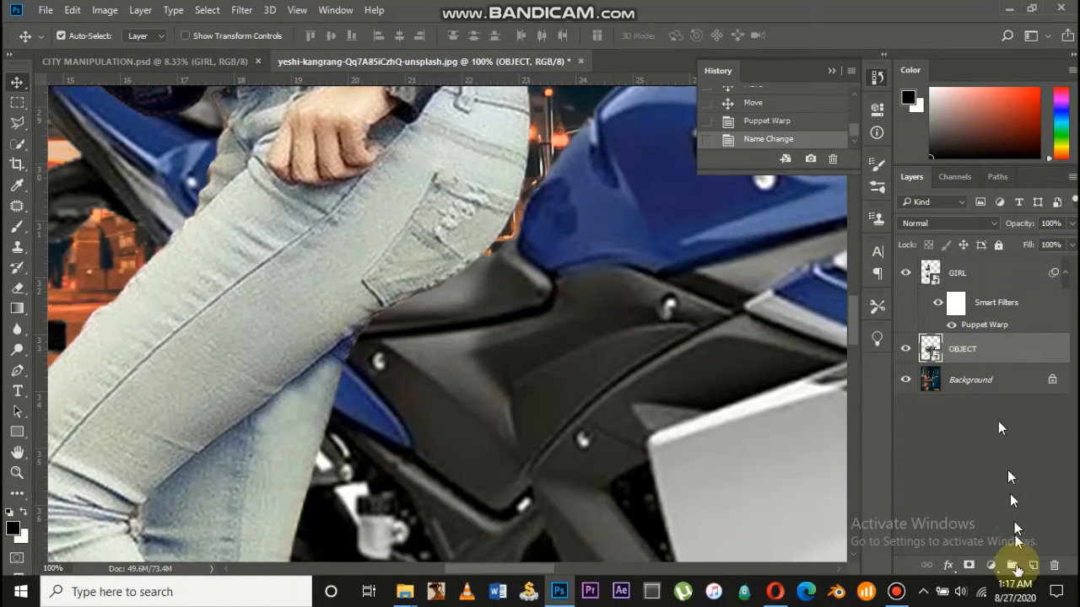
# Add a GIRL SHADOW layer above OBJECT and set the brush to 30% opacity
pyautogui.click(1033, 566)
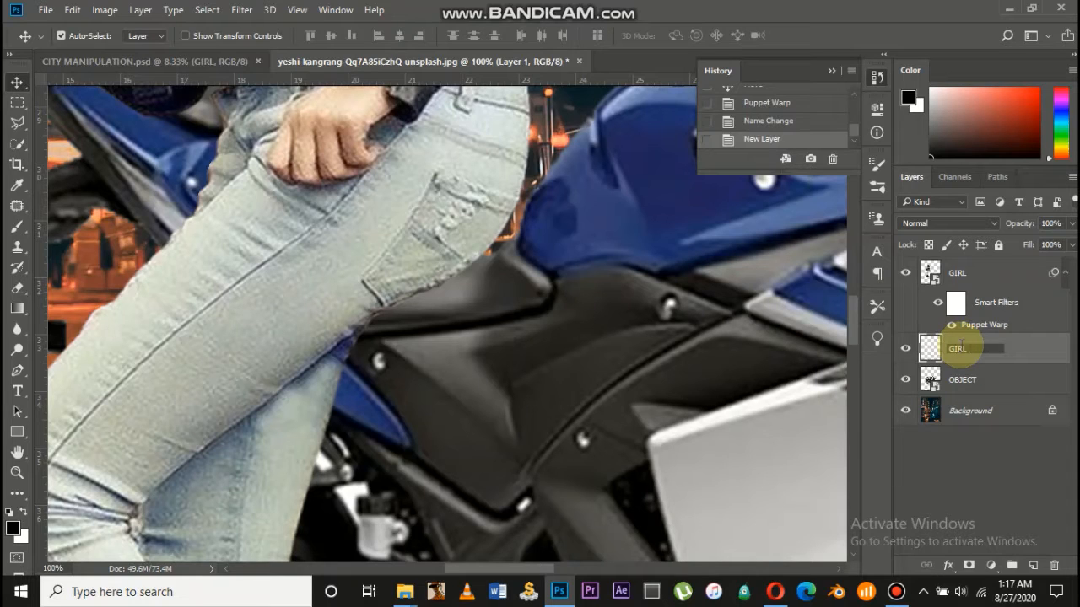
pyautogui.write('DOW')
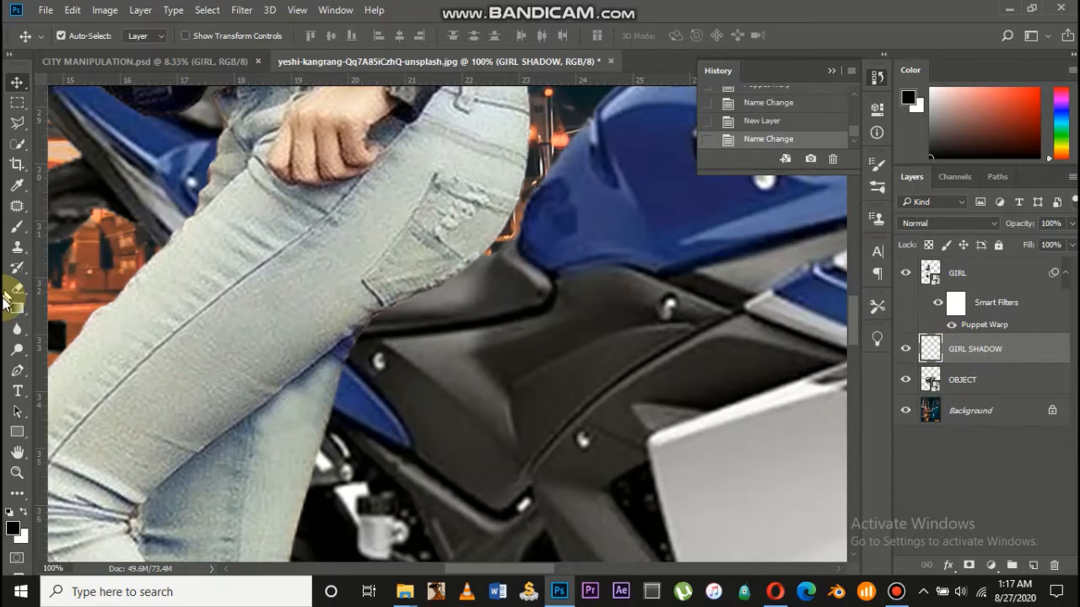
pyautogui.click(18, 226)
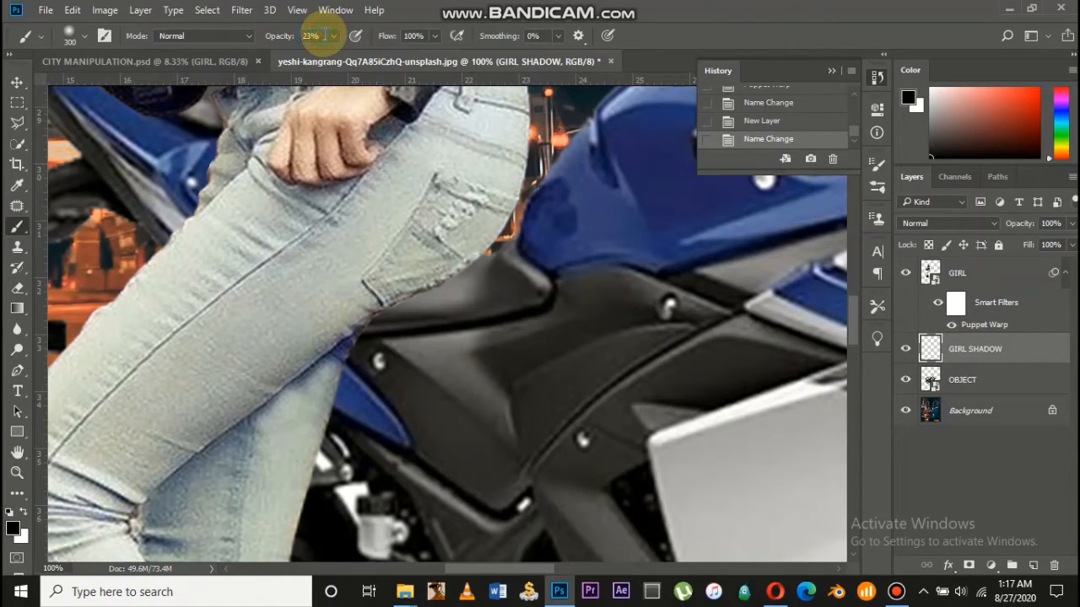
pyautogui.click(325, 36)
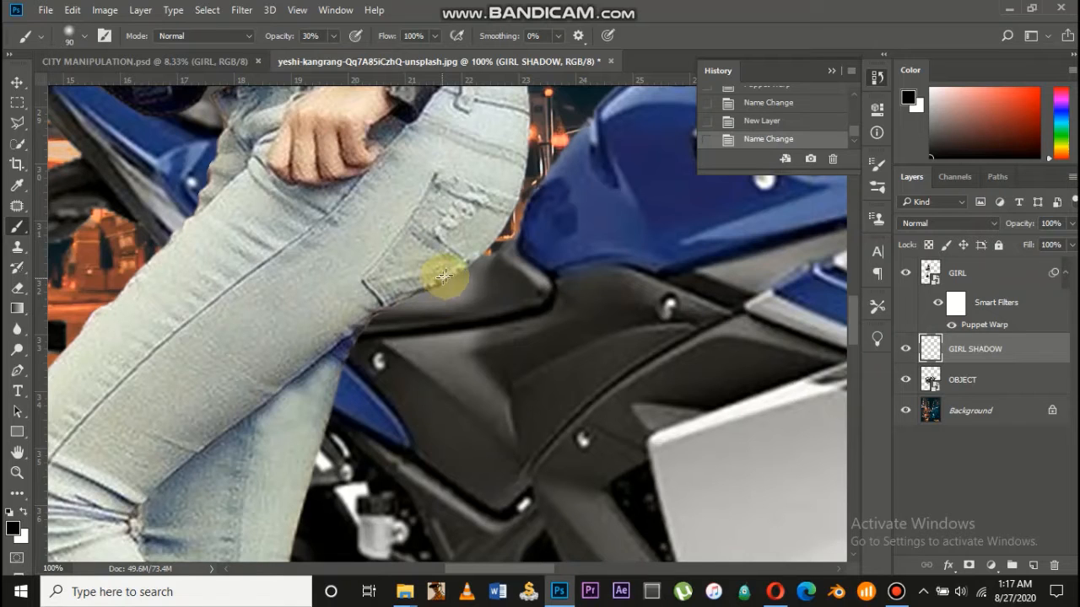
# Paint soft black shadow along the seat beneath the girl's jeans
pyautogui.moveTo(434, 306); pyautogui.dragTo(414, 335)
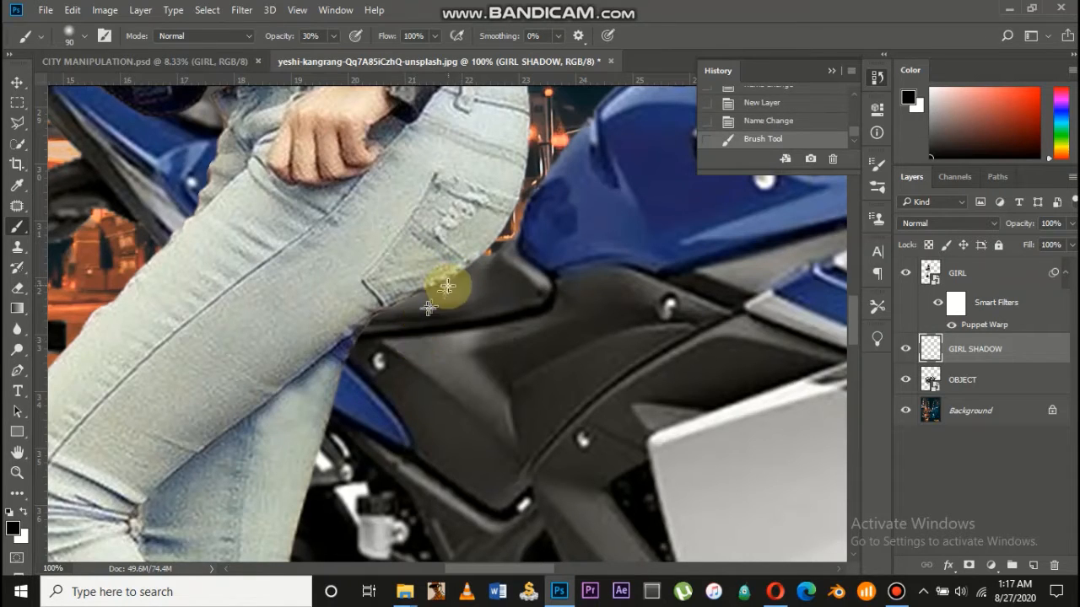
pyautogui.moveTo(449, 290)
pyautogui.mouseDown()
pyautogui.moveTo(382, 360)
pyautogui.moveTo(381, 377)
pyautogui.moveTo(429, 300)
pyautogui.moveTo(452, 288)
pyautogui.moveTo(394, 343)
pyautogui.moveTo(456, 282)
pyautogui.moveTo(414, 322)
pyautogui.moveTo(382, 410)
pyautogui.moveTo(451, 275)
pyautogui.moveTo(394, 346)
pyautogui.moveTo(387, 370)
pyautogui.moveTo(414, 329)
pyautogui.moveTo(390, 392)
pyautogui.moveTo(455, 291)
pyautogui.moveTo(361, 404)
pyautogui.moveTo(434, 291)
pyautogui.moveTo(347, 411)
pyautogui.moveTo(345, 434)
pyautogui.moveTo(415, 357)
pyautogui.moveTo(372, 453)
pyautogui.moveTo(473, 289)
pyautogui.moveTo(379, 462)
pyautogui.mouseUp()
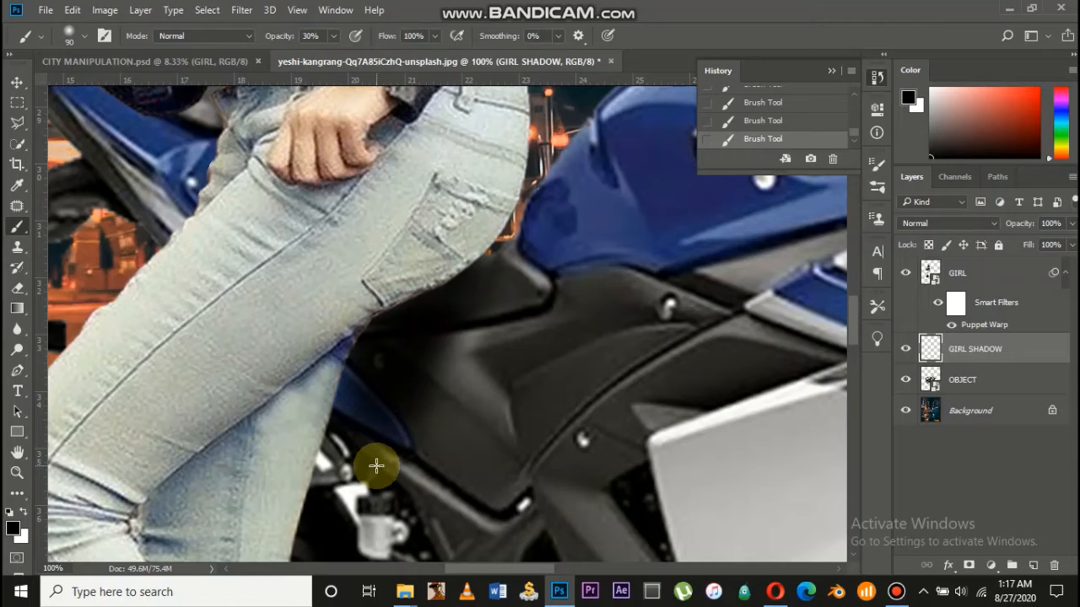
pyautogui.hotkey('ctrl', '-')
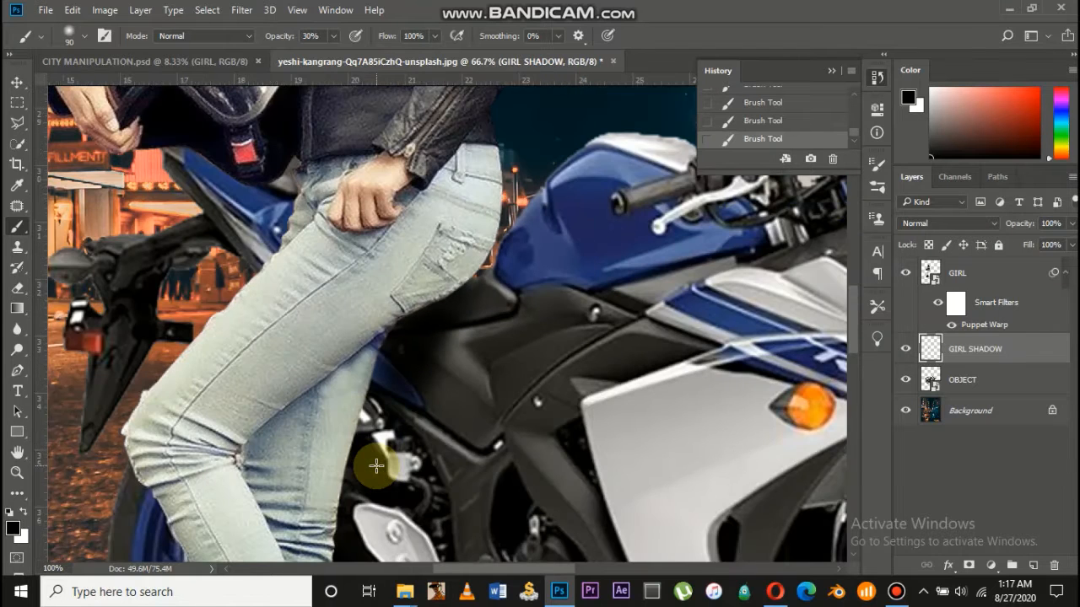
pyautogui.hotkey('ctrl', '+')
pyautogui.hotkey('ctrl', '+')
pyautogui.scroll(5, 523, 340)
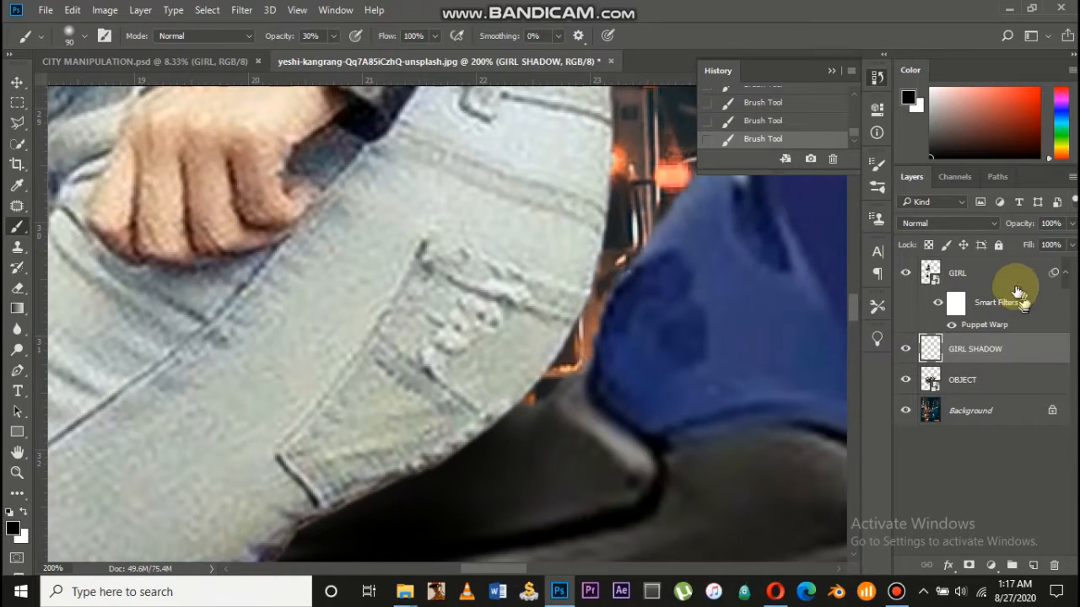
pyautogui.click(1009, 278)
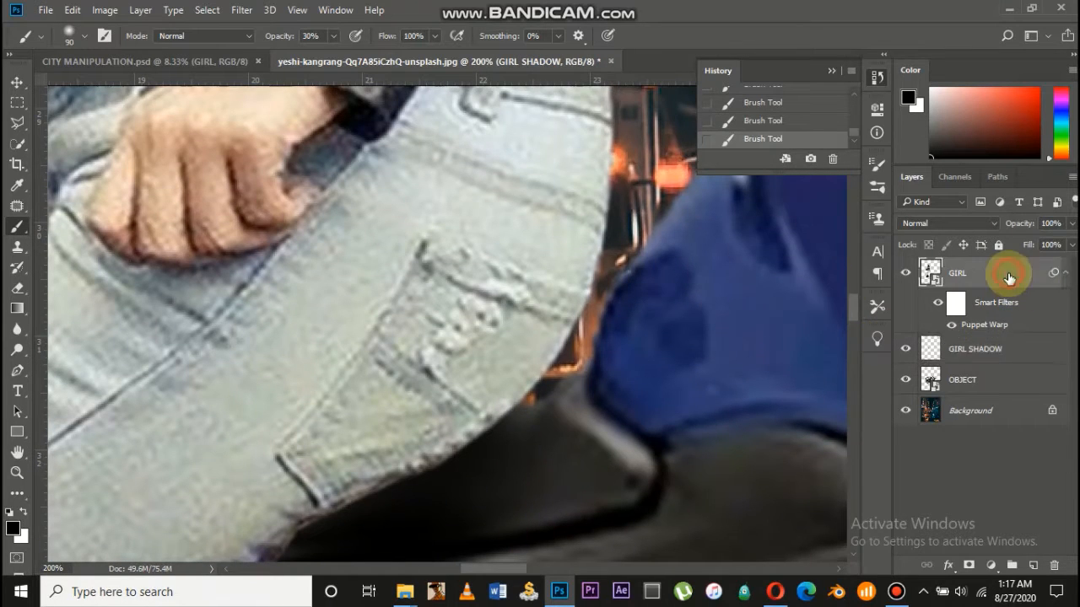
# Add a new SHADOW layer and clip it to the GIRL layer
pyautogui.click(1035, 565)
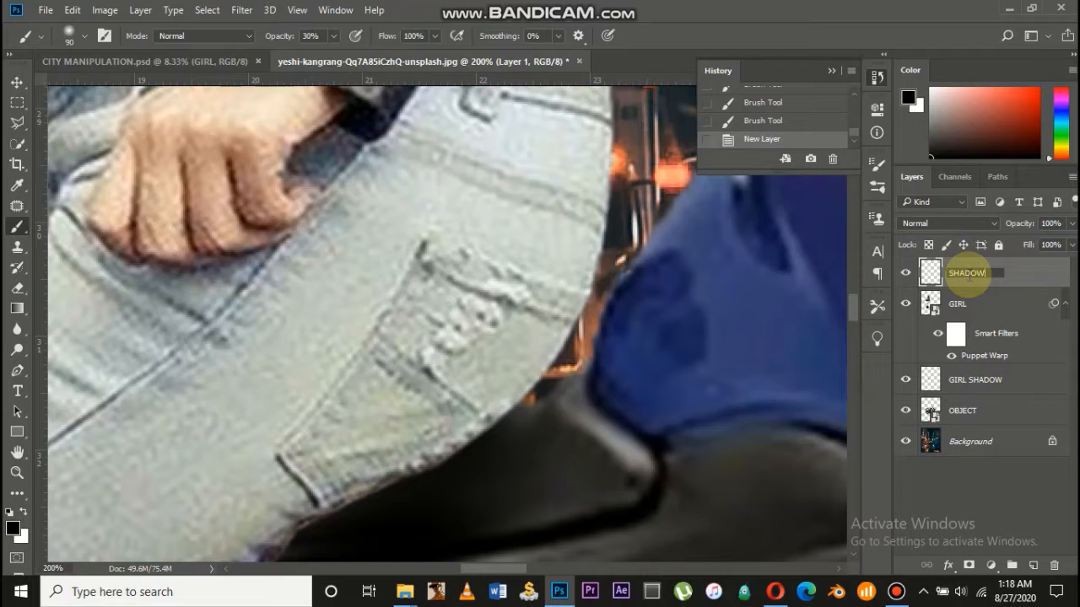
pyautogui.press('Return')
pyautogui.rightClick(967, 275)
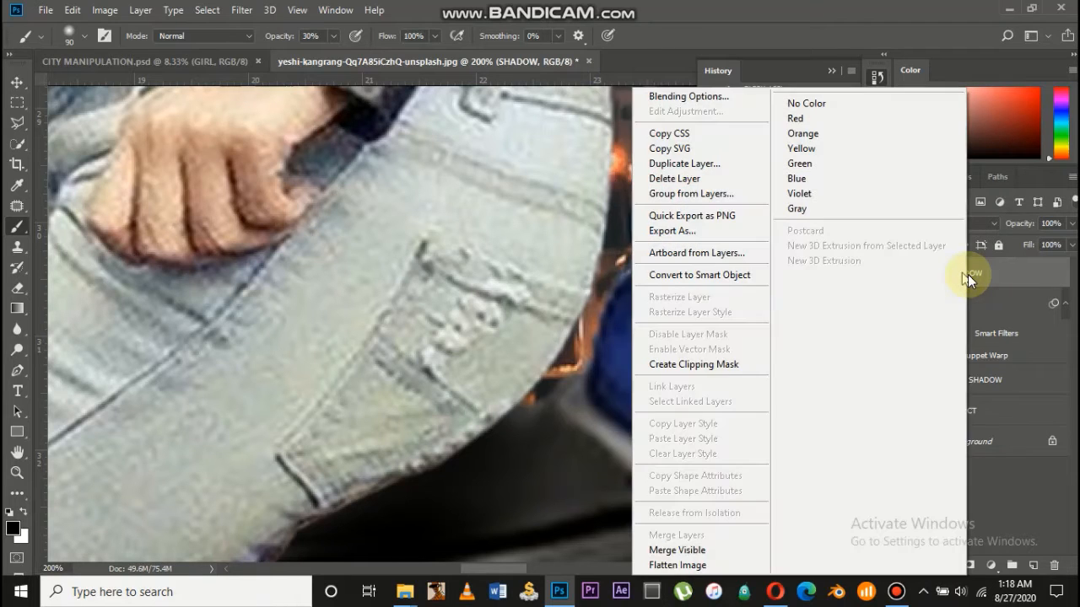
pyautogui.click(703, 363)
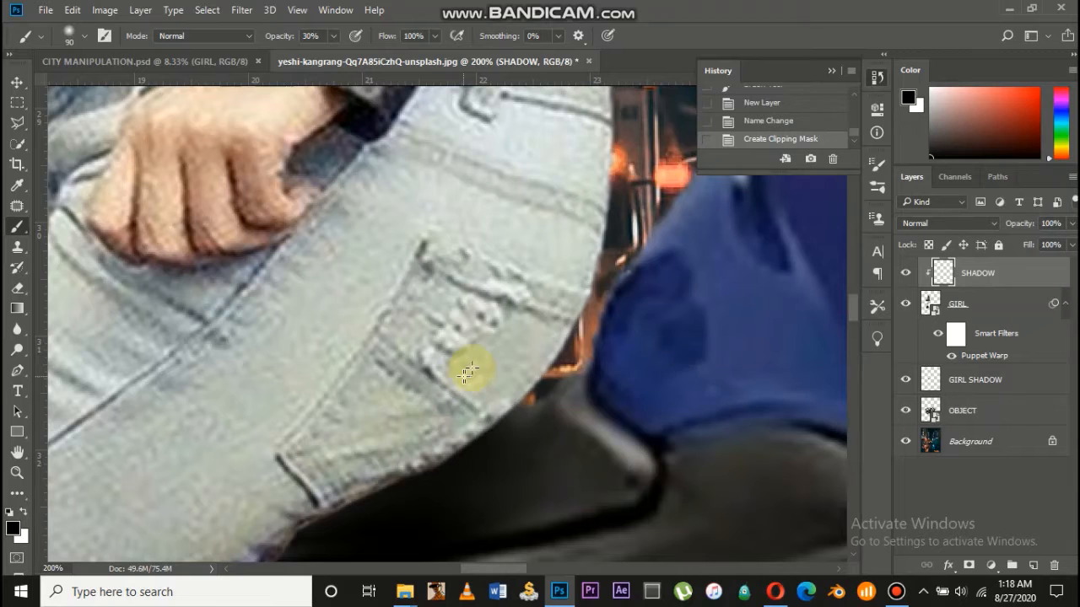
# Brush black shading along the jeans' lower edge above the seat
pyautogui.scroll(-5, 579, 366)
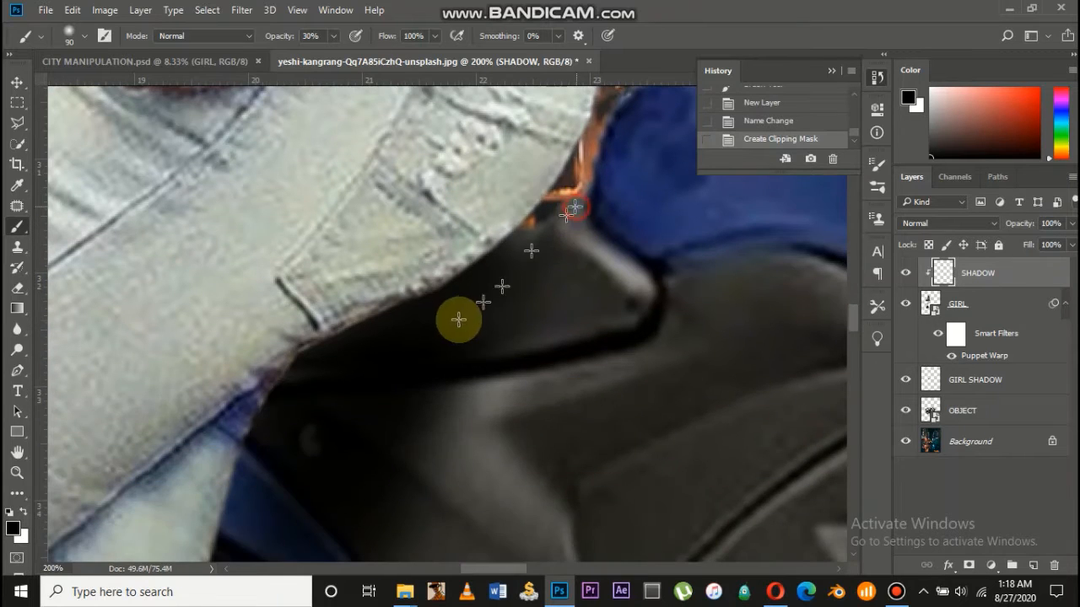
pyautogui.moveTo(526, 279); pyautogui.dragTo(412, 345)
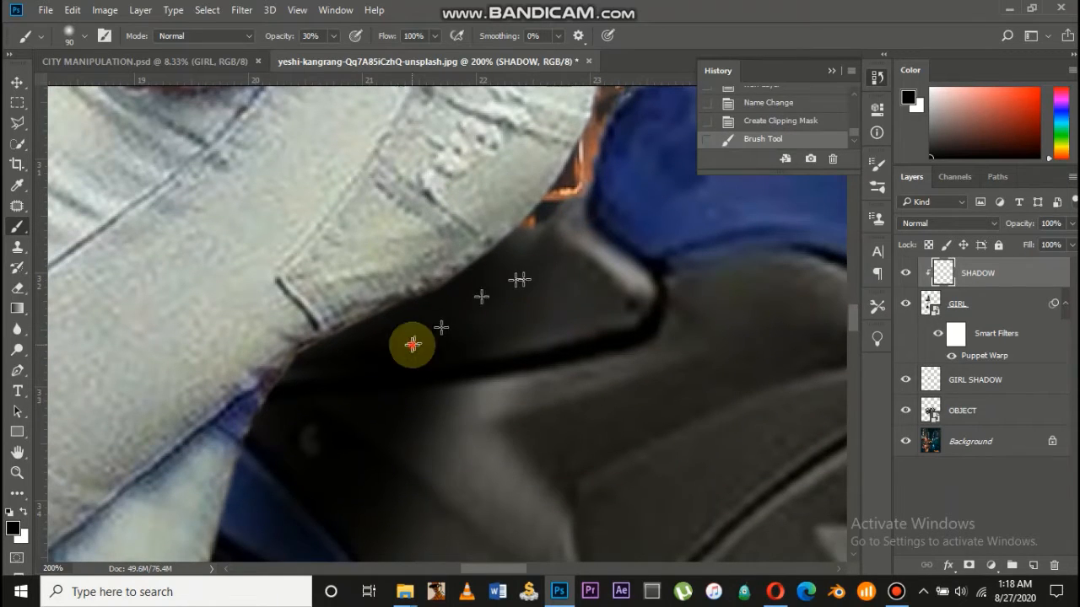
pyautogui.hotkey('ctrl', '-')
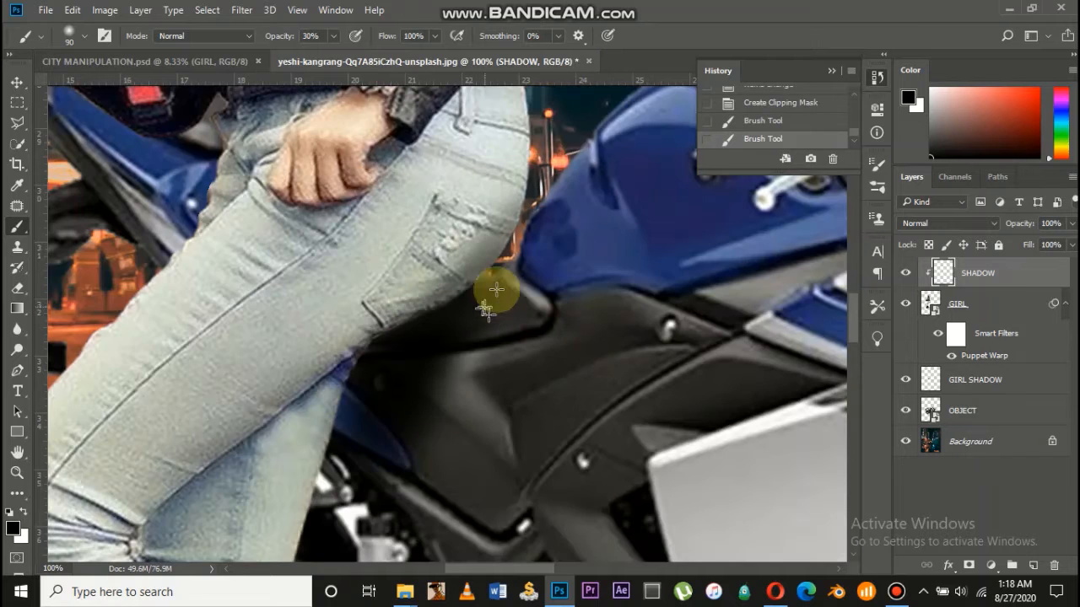
pyautogui.moveTo(529, 213)
pyautogui.mouseDown()
pyautogui.moveTo(469, 312)
pyautogui.moveTo(347, 389)
pyautogui.moveTo(421, 336)
pyautogui.moveTo(357, 417)
pyautogui.moveTo(462, 301)
pyautogui.moveTo(380, 354)
pyautogui.mouseUp()
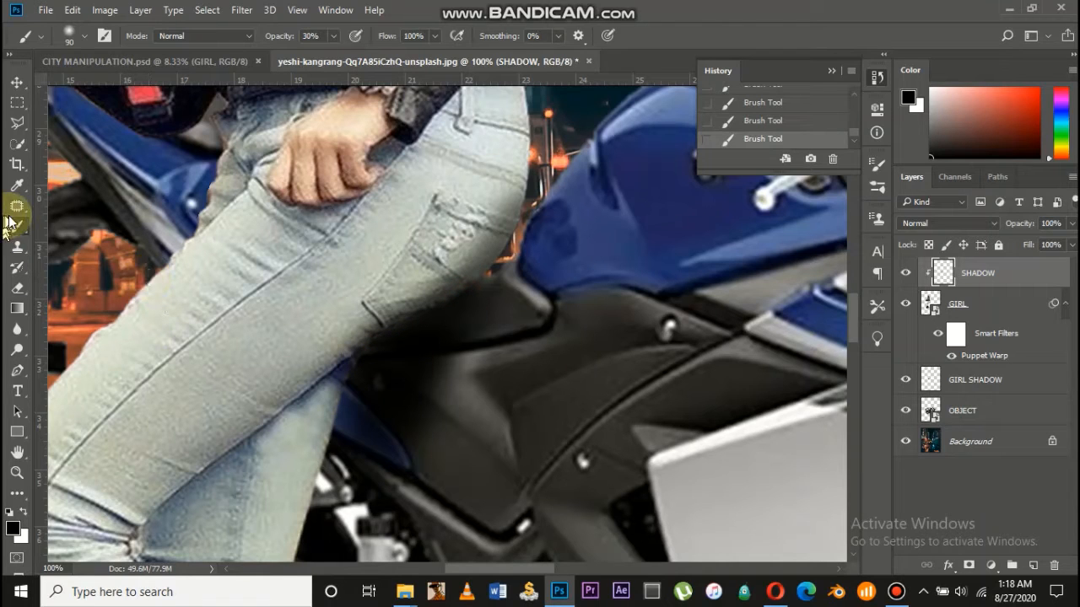
# Soften the SHADOW shading near the hip with the Eraser at 8% opacity
pyautogui.click(14, 289)
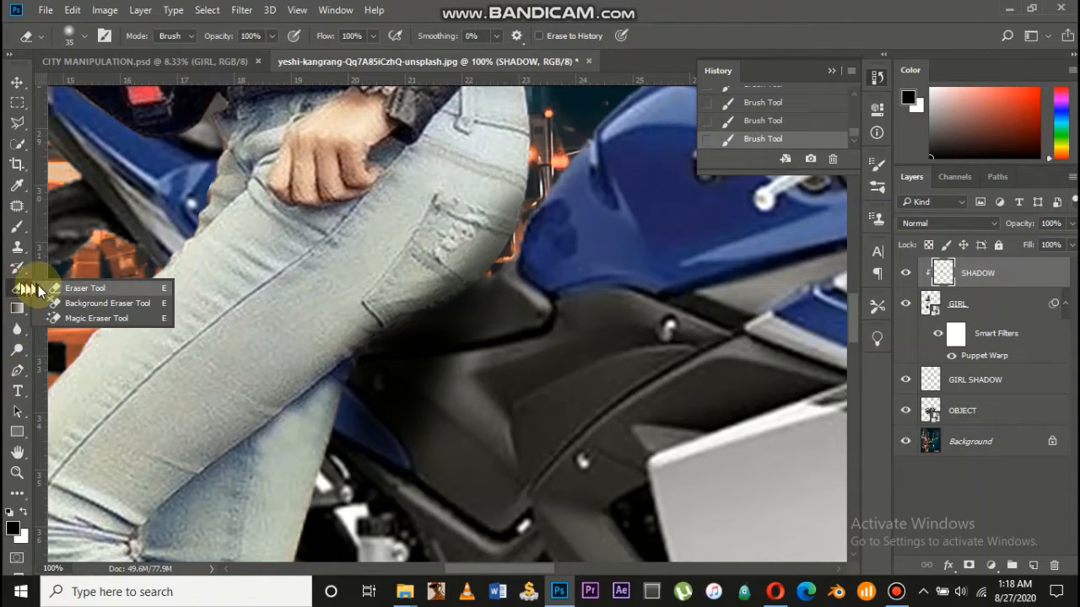
pyautogui.click(45, 285)
pyautogui.moveTo(513, 167)
pyautogui.mouseDown()
pyautogui.moveTo(520, 213)
pyautogui.moveTo(446, 226)
pyautogui.moveTo(550, 162)
pyautogui.moveTo(484, 205)
pyautogui.moveTo(452, 249)
pyautogui.moveTo(535, 221)
pyautogui.moveTo(450, 251)
pyautogui.moveTo(526, 205)
pyautogui.moveTo(430, 255)
pyautogui.mouseUp()
pyautogui.hotkey('ctrl', '-')
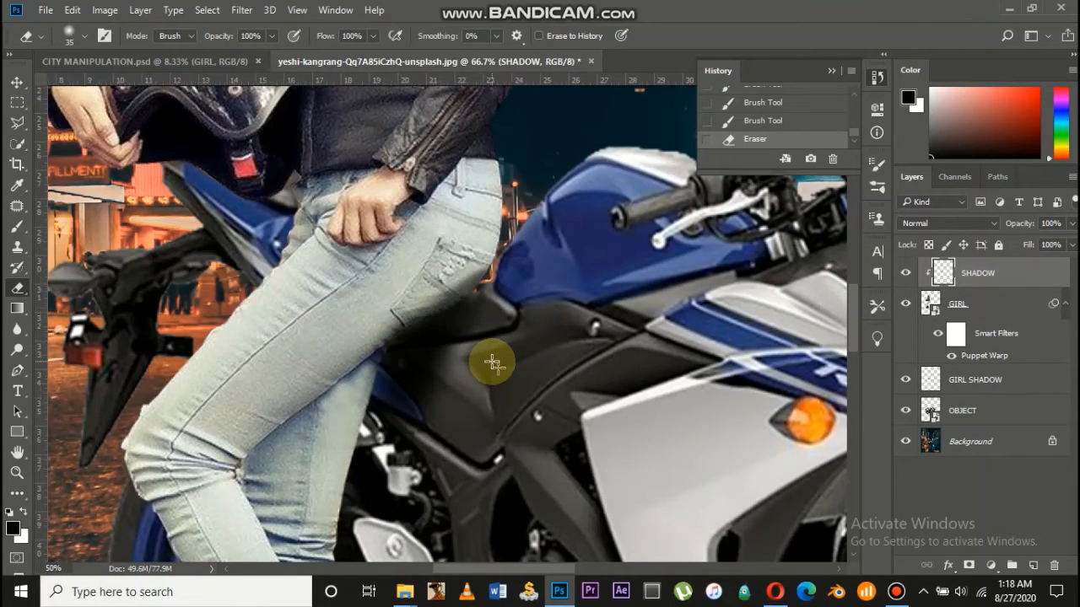
pyautogui.hotkey('ctrl', '-')
pyautogui.click(492, 362)
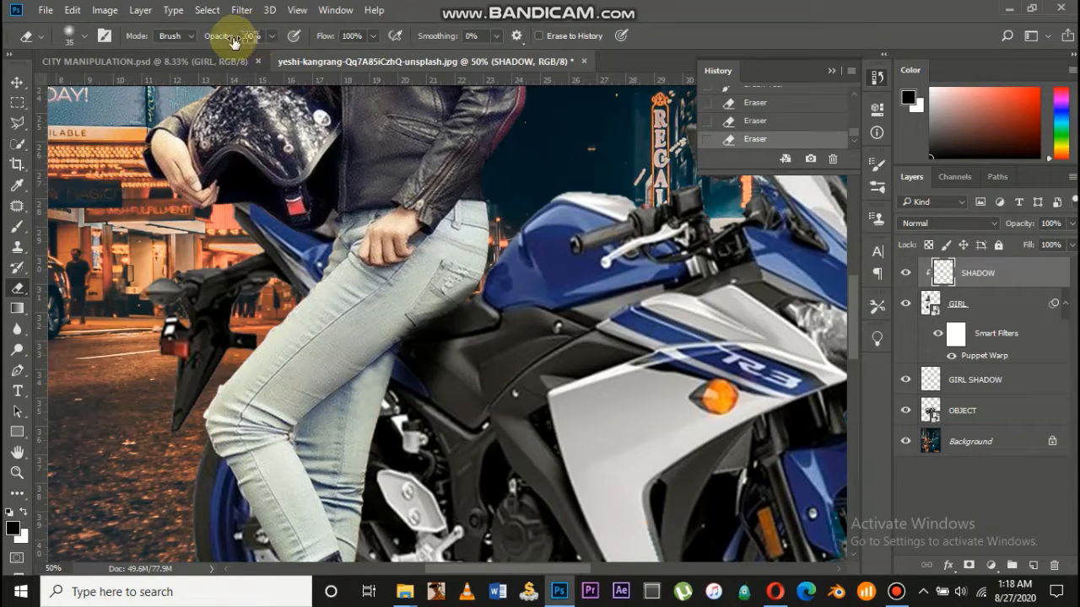
pyautogui.moveTo(228, 36); pyautogui.dragTo(185, 42)
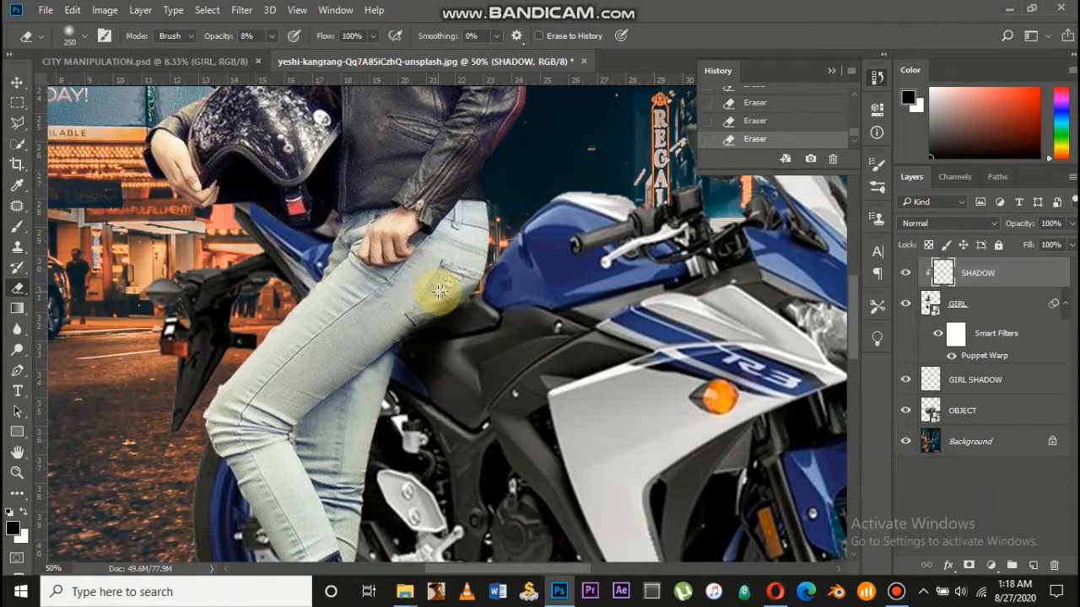
pyautogui.hotkey('ctrl', '+')
pyautogui.hotkey('ctrl', '+')
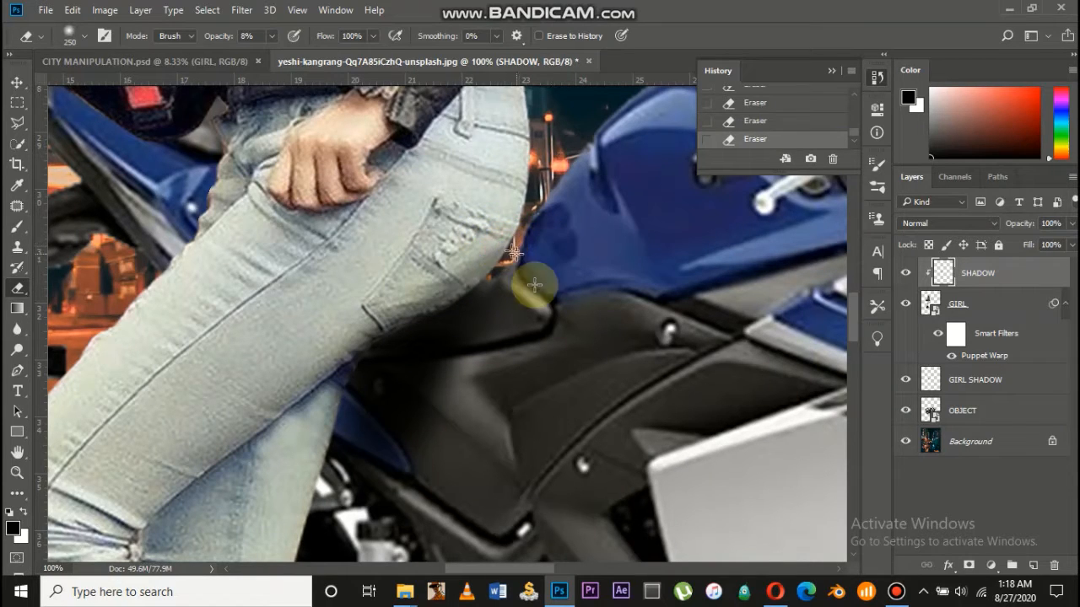
pyautogui.hotkey('ctrl', '-')
pyautogui.hotkey('ctrl', '-')
pyautogui.hotkey('ctrl', '-')
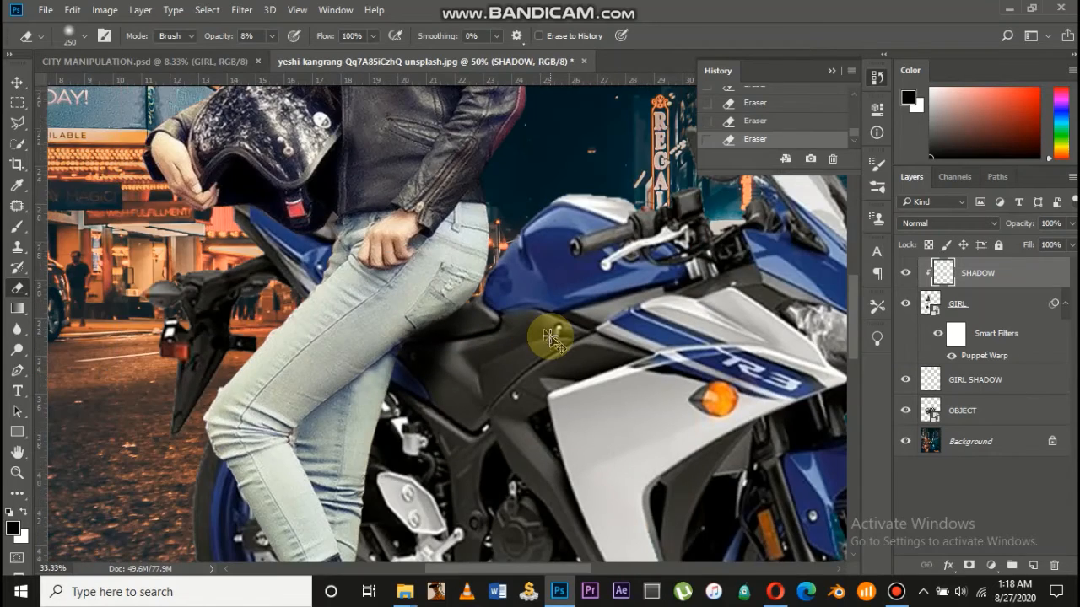
# Select the GIRL layer and add a Levels adjustment above it
pyautogui.click(12, 85)
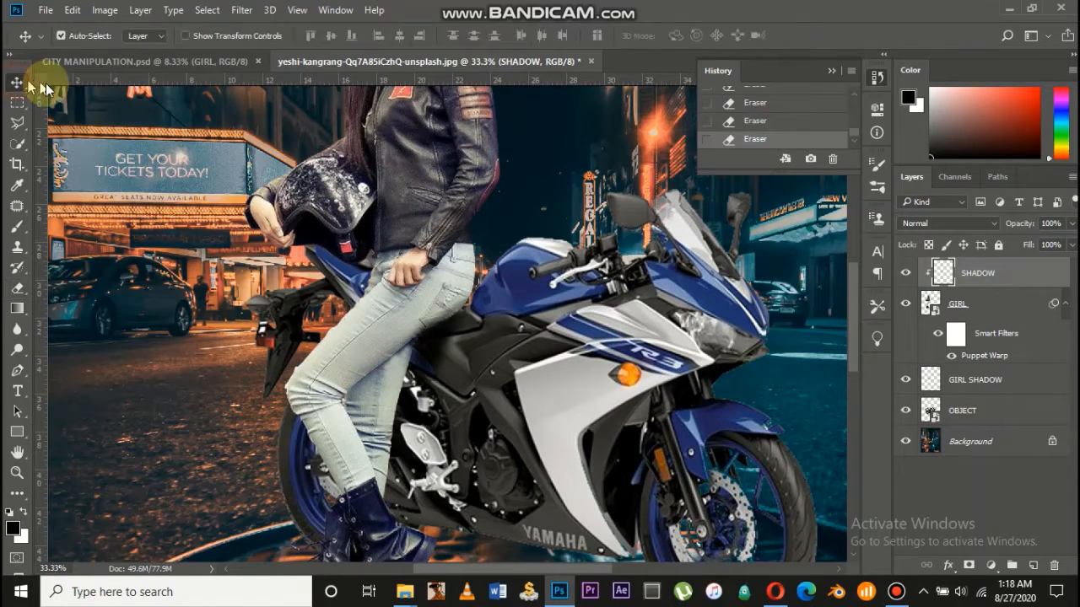
pyautogui.hotkey('ctrl', '-')
pyautogui.hotkey('ctrl', '-')
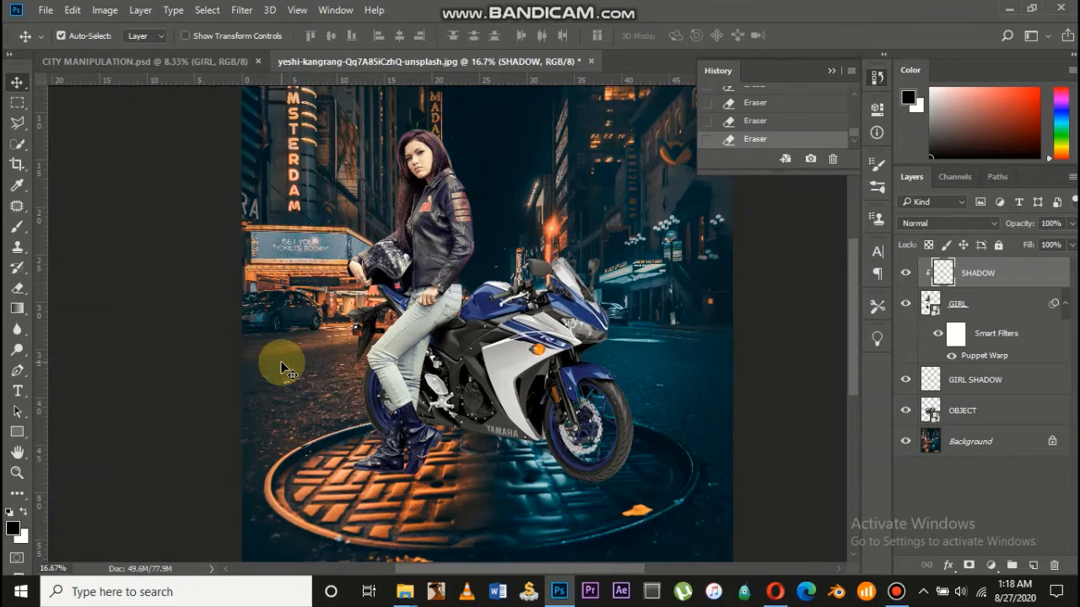
pyautogui.hotkey('ctrl', '+')
pyautogui.scroll(-3, 410, 432)
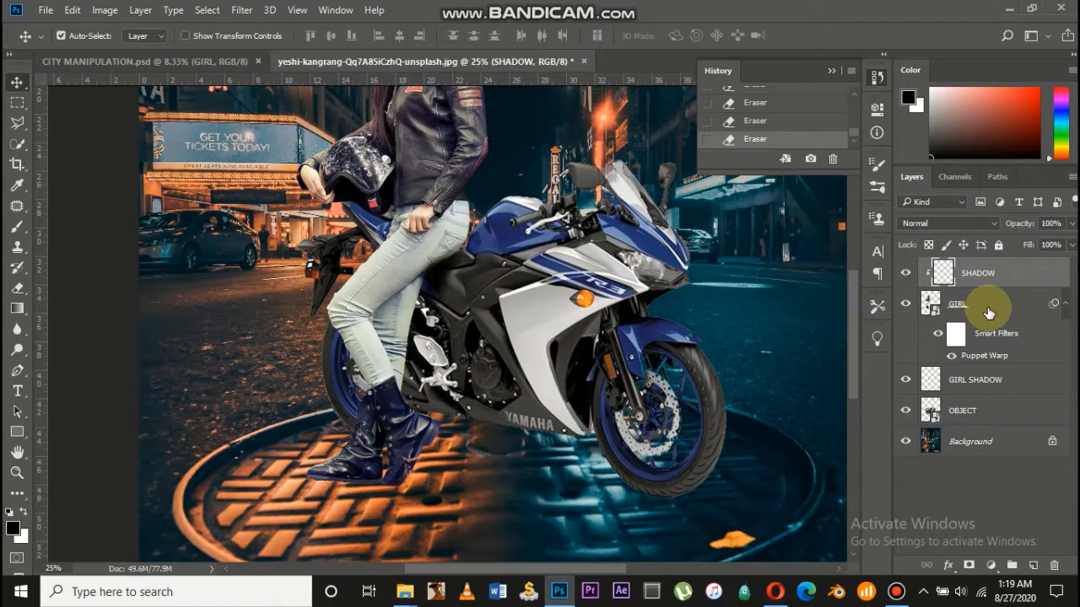
pyautogui.moveTo(988, 312); pyautogui.dragTo(991, 302)
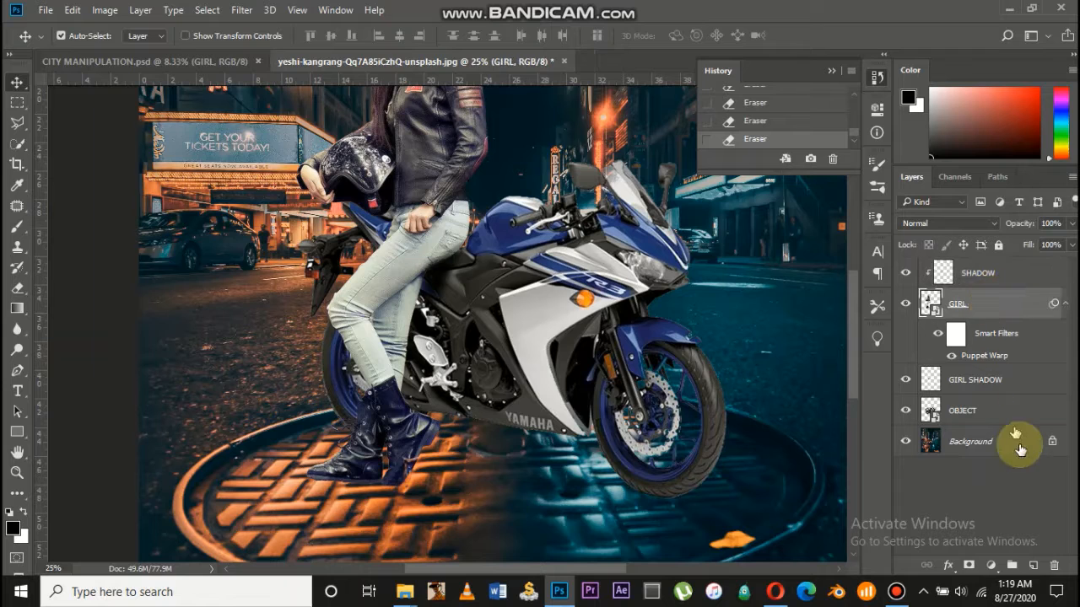
pyautogui.click(992, 565)
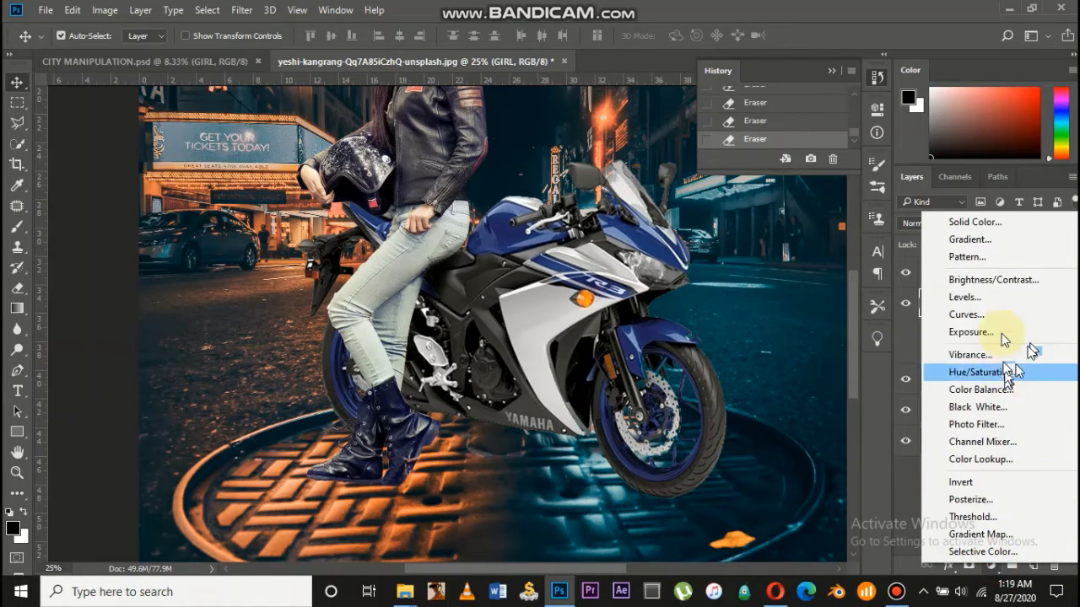
pyautogui.click(1008, 292)
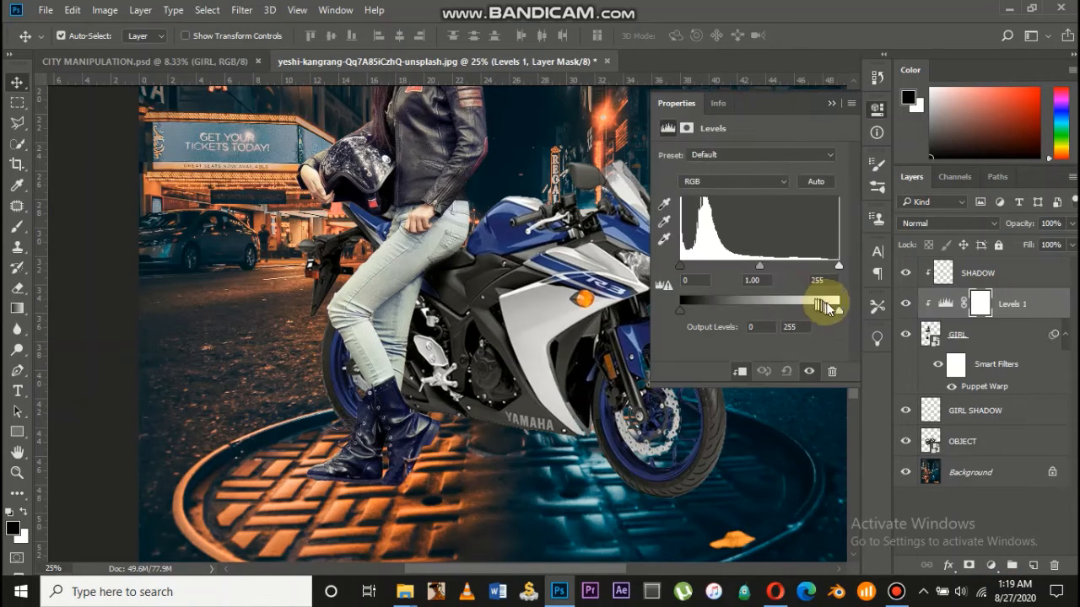
# Set Levels midtones to 0.74 and output white to 84 to darken the girl
pyautogui.moveTo(836, 311); pyautogui.dragTo(745, 317)
pyautogui.scroll(-1, 493, 436)
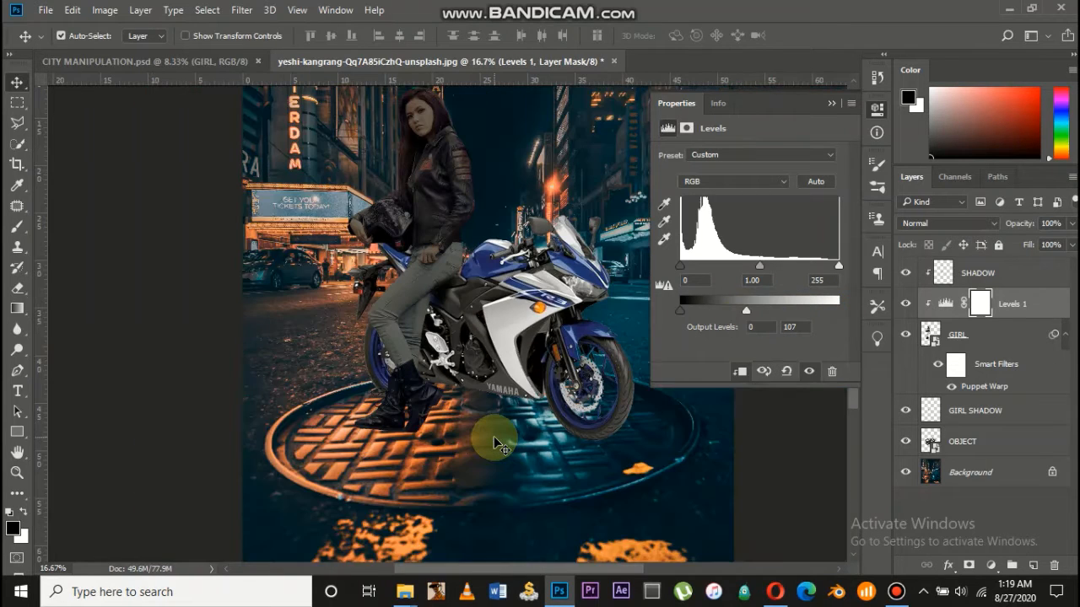
pyautogui.scroll(1, 494, 437)
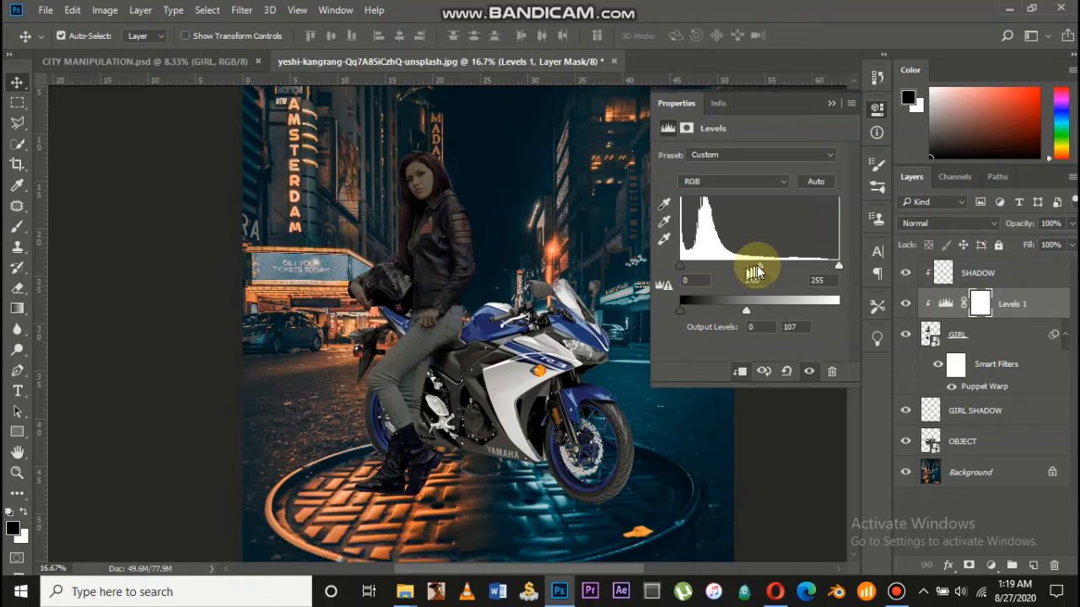
pyautogui.moveTo(764, 270); pyautogui.dragTo(778, 269)
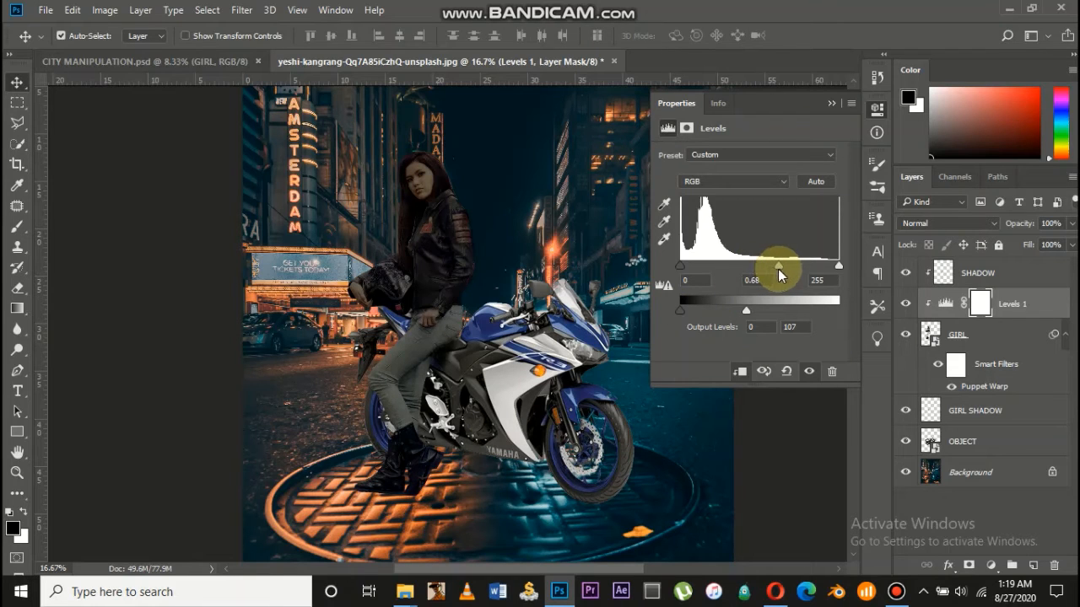
pyautogui.click(746, 312)
pyautogui.moveTo(737, 309); pyautogui.dragTo(737, 309)
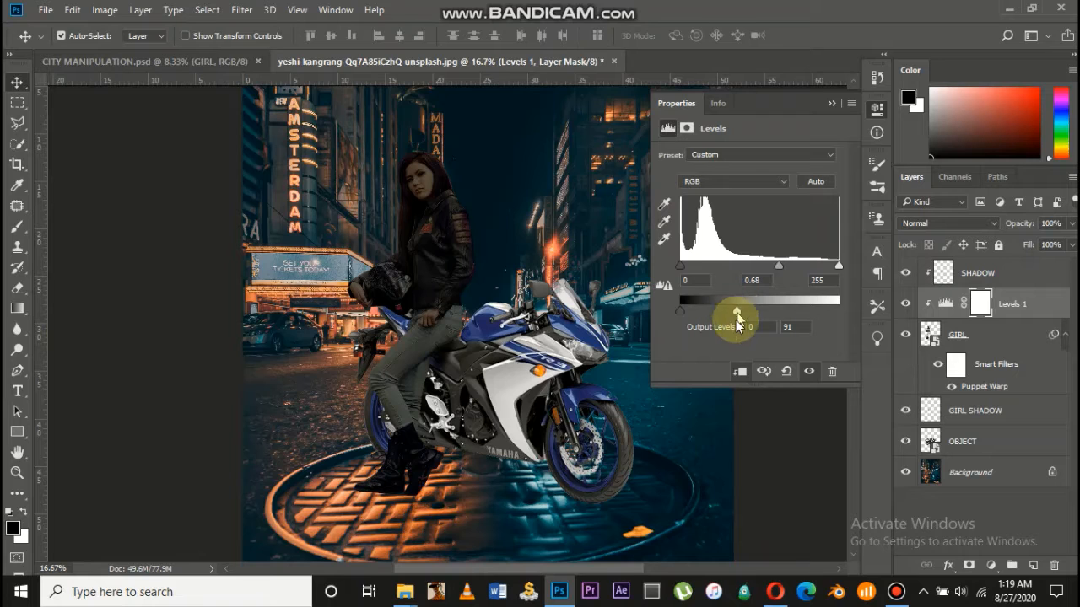
pyautogui.scroll(-2, 514, 378)
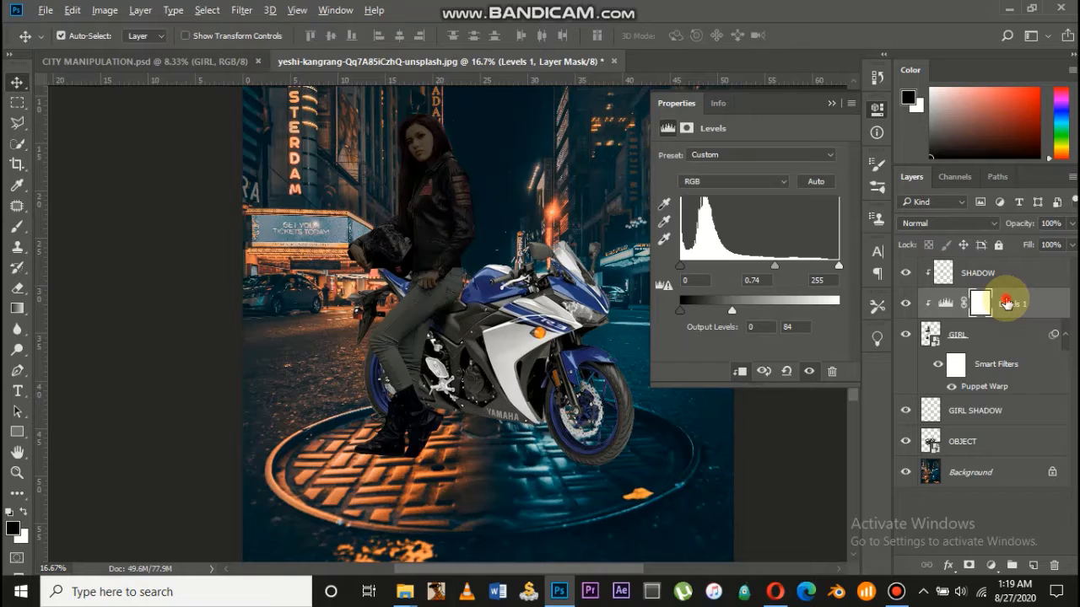
# Duplicate Levels 1 below GIRL SHADOW and clip the copy to the motorbike
pyautogui.moveTo(1007, 304); pyautogui.dragTo(990, 446)
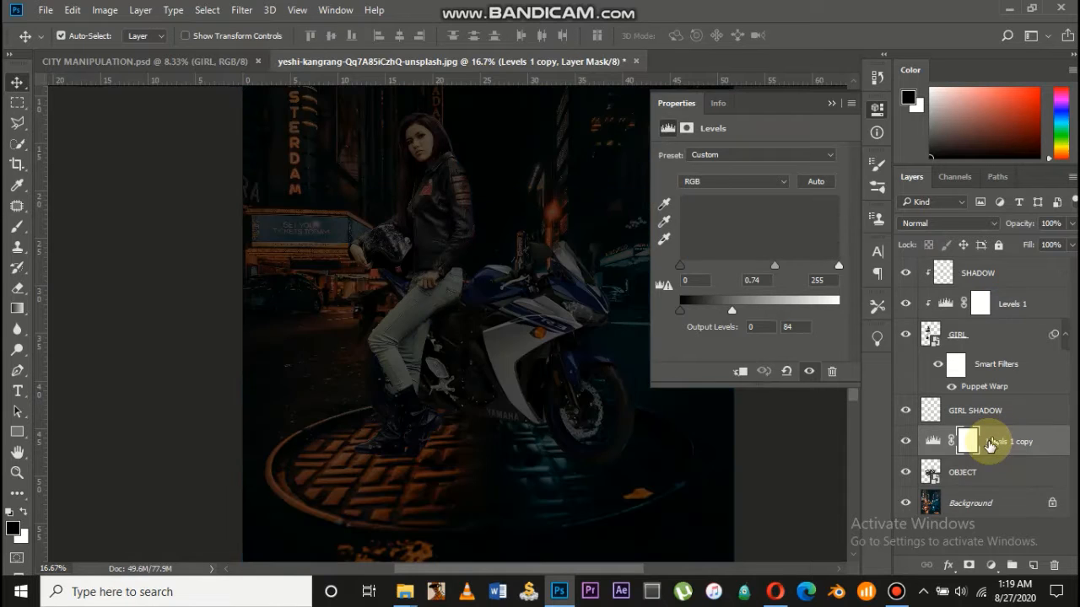
pyautogui.rightClick(990, 446)
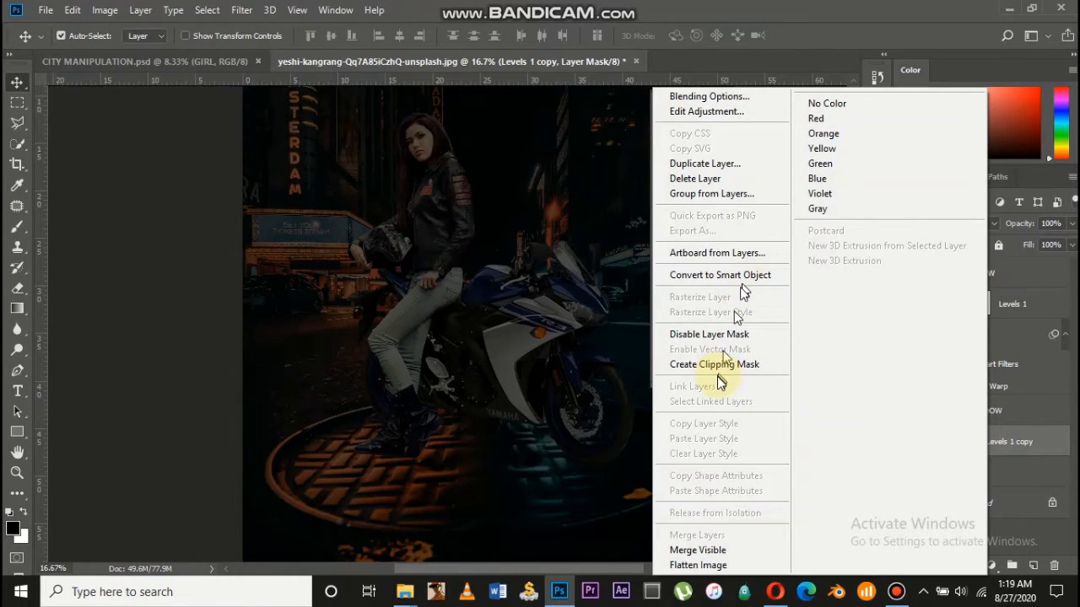
pyautogui.click(721, 366)
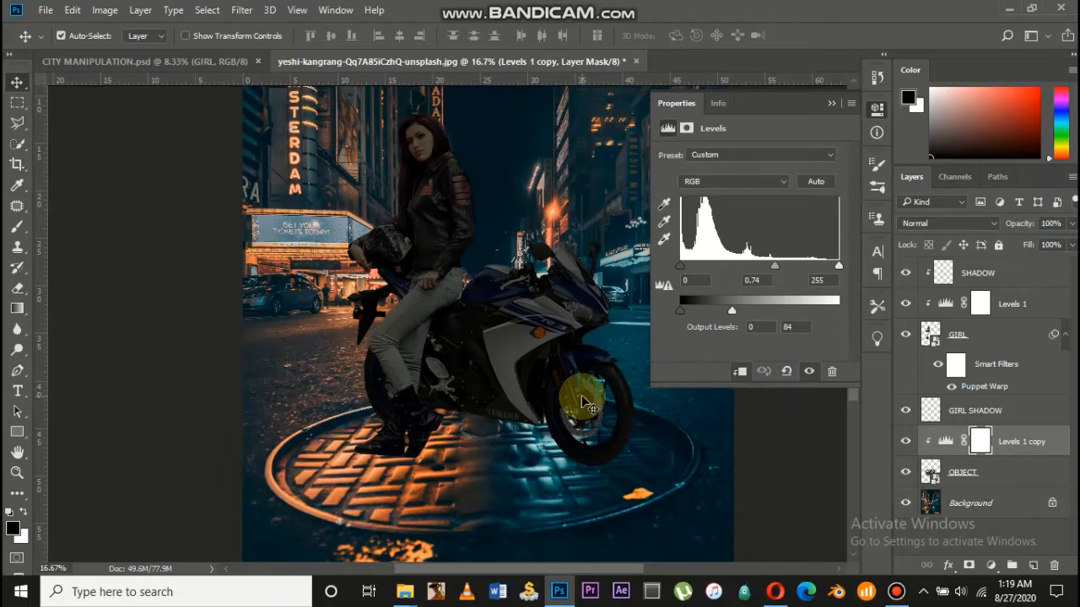
pyautogui.scroll(-2, 588, 405)
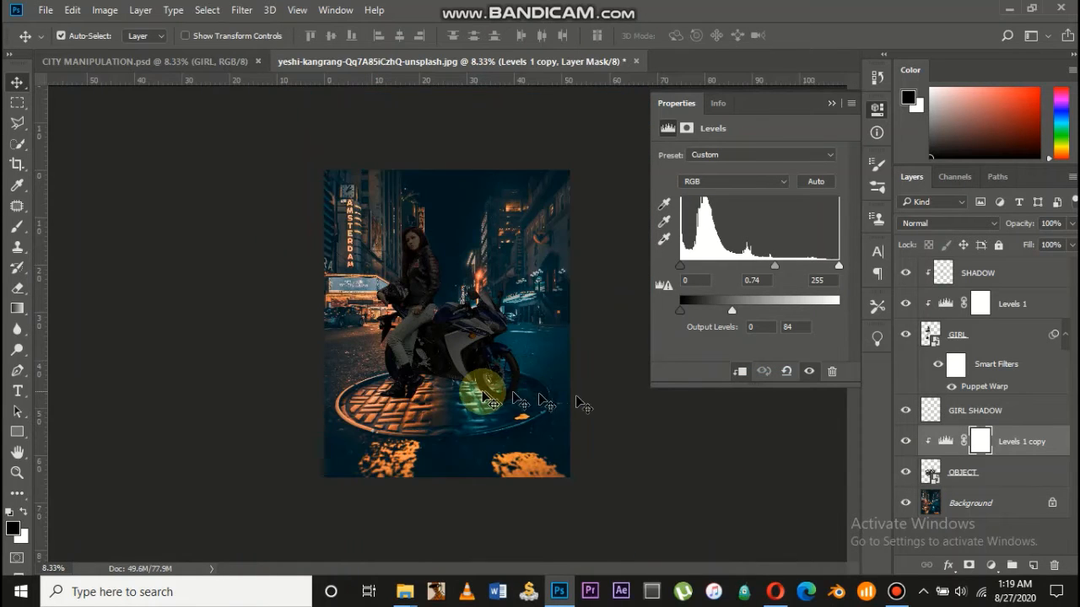
pyautogui.scroll(2, 493, 403)
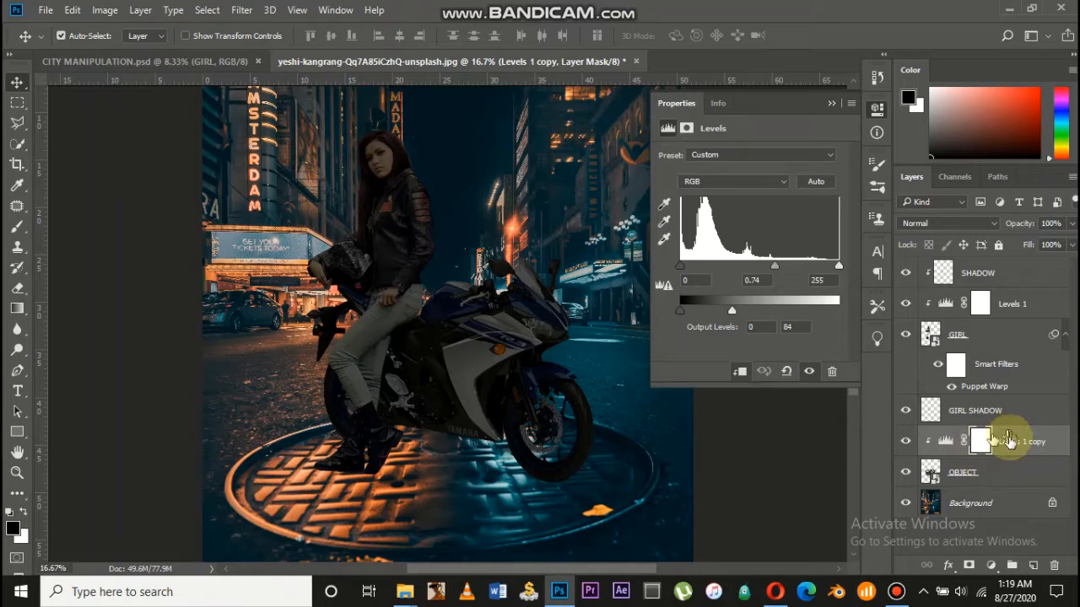
# Set the white Output Level to 95 on both the bike's Levels copy and the girl's Levels 1
pyautogui.moveTo(1008, 444); pyautogui.dragTo(944, 421)
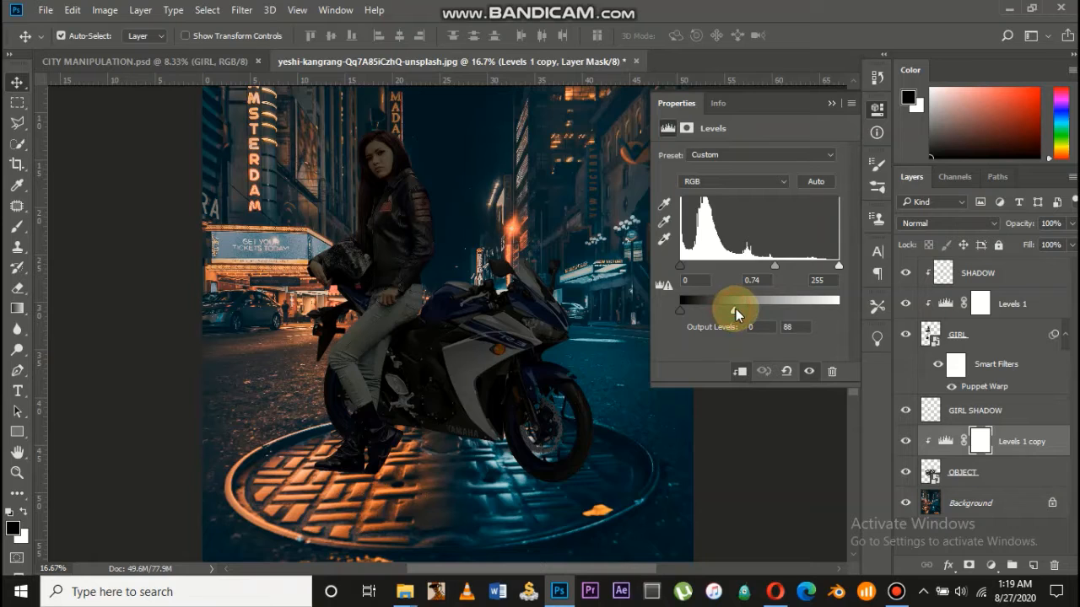
pyautogui.moveTo(736, 309); pyautogui.dragTo(739, 308)
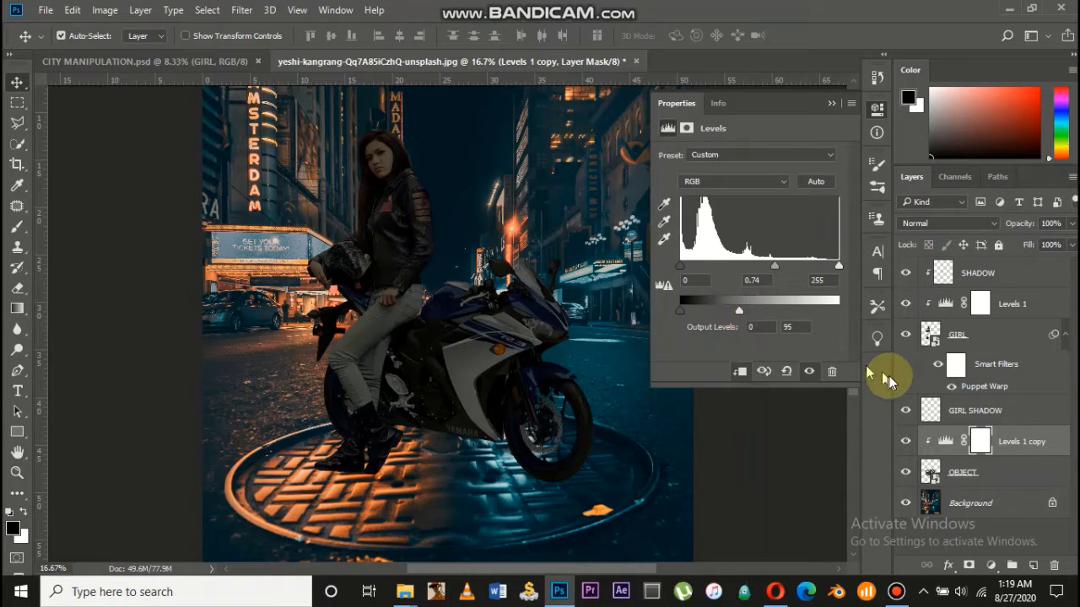
pyautogui.click(949, 304)
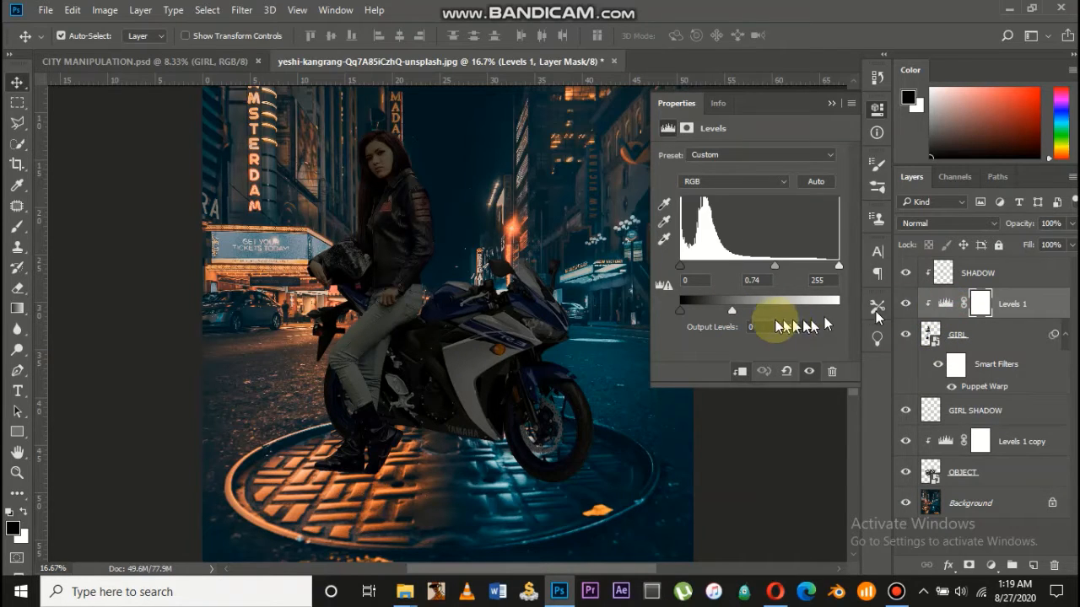
pyautogui.moveTo(738, 310); pyautogui.dragTo(739, 310)
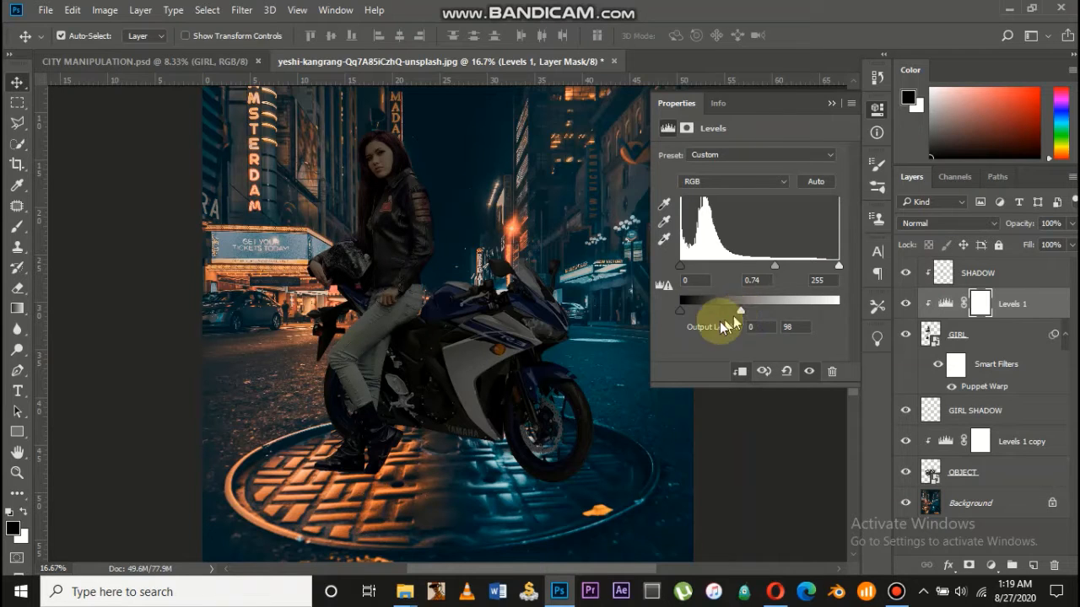
pyautogui.moveTo(736, 312); pyautogui.dragTo(740, 314)
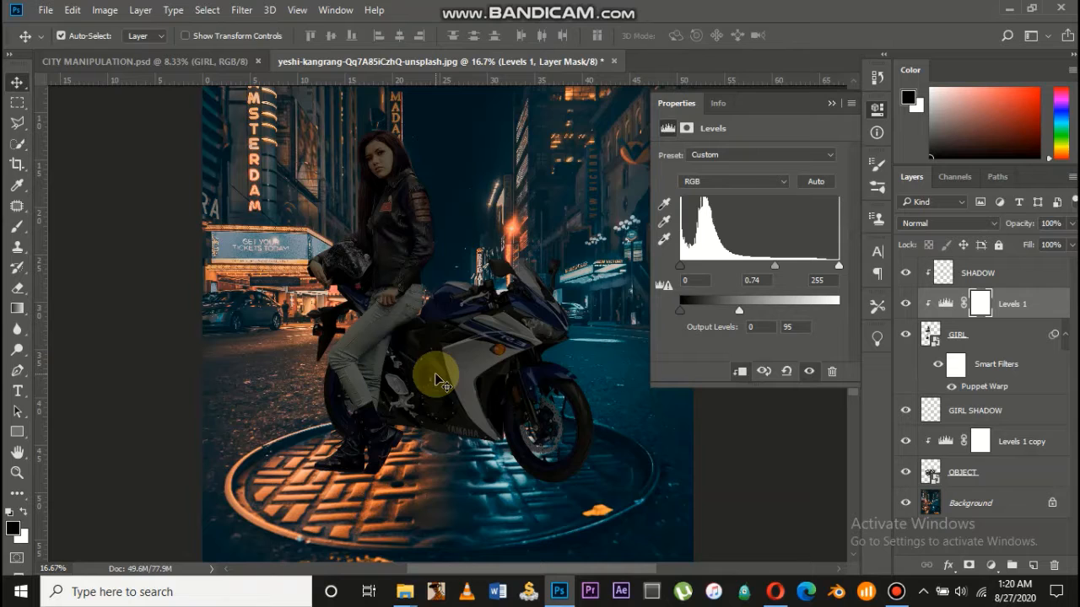
# Add a new layer above the bike's Levels 1 copy and name it LIGHTING
pyautogui.click(1038, 450)
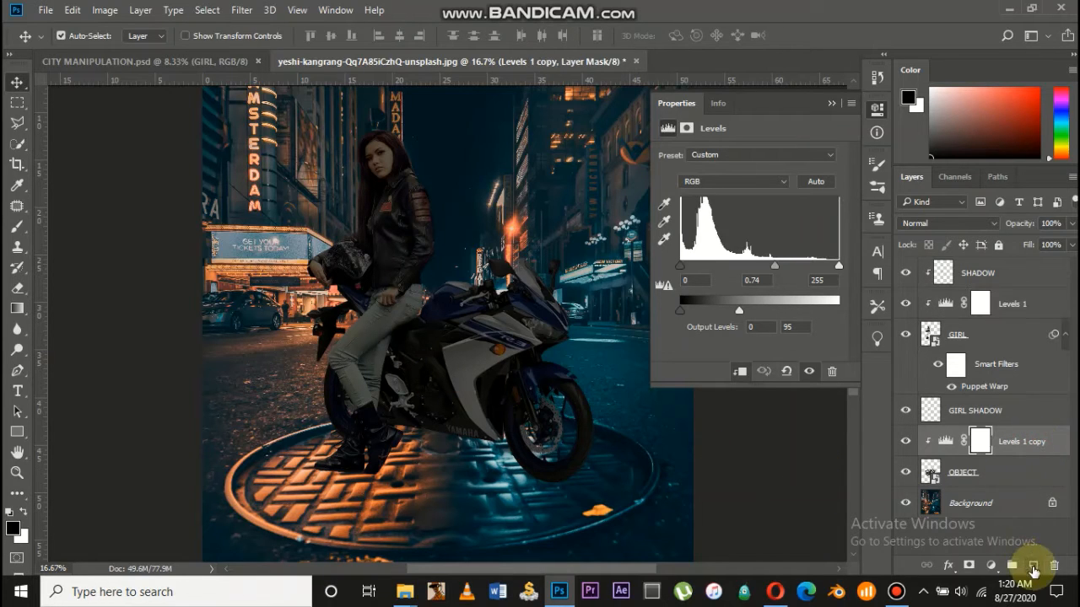
pyautogui.click(1015, 472)
pyautogui.click(1030, 563)
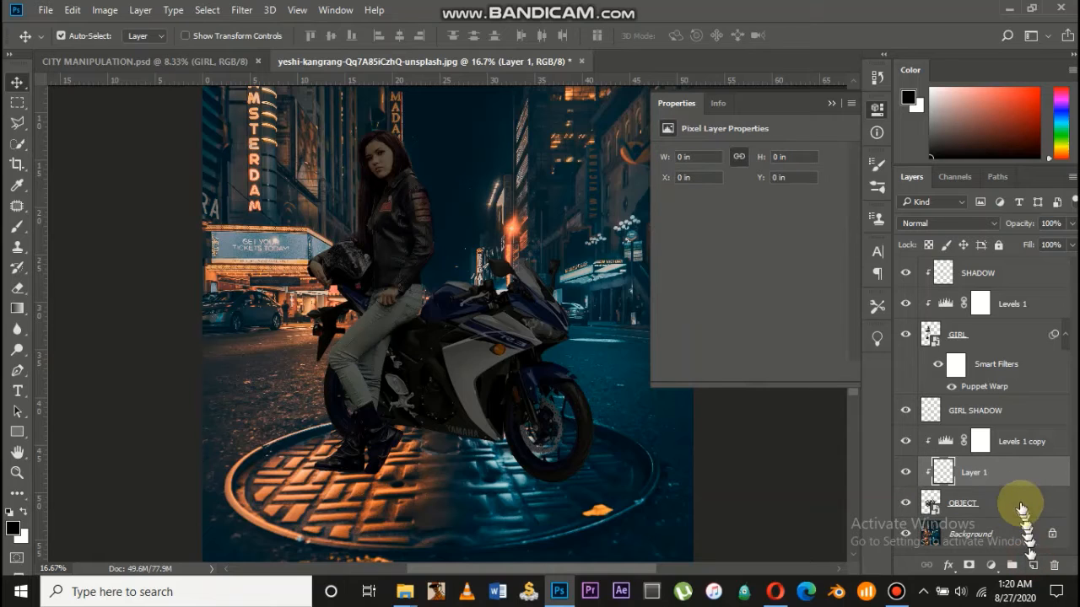
pyautogui.moveTo(1021, 477); pyautogui.dragTo(1021, 443)
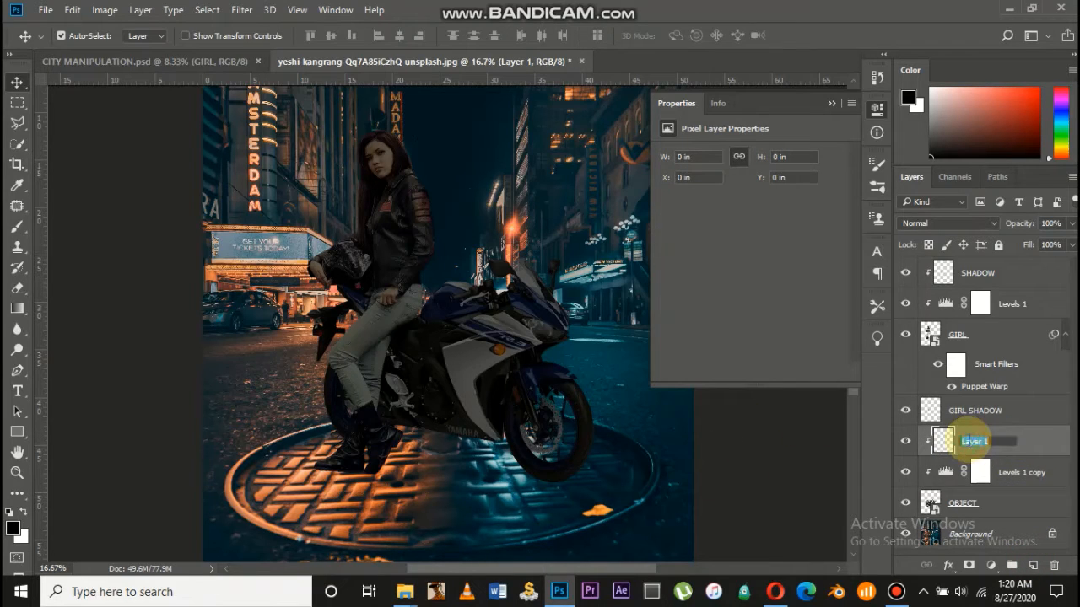
pyautogui.click(970, 441)
pyautogui.write('LIGHTIN')
# With a standard brush and a bright blue colour, paint light along the front tyre edge
pyautogui.hotkey('ctrl', '+')
pyautogui.hotkey('ctrl', '+')
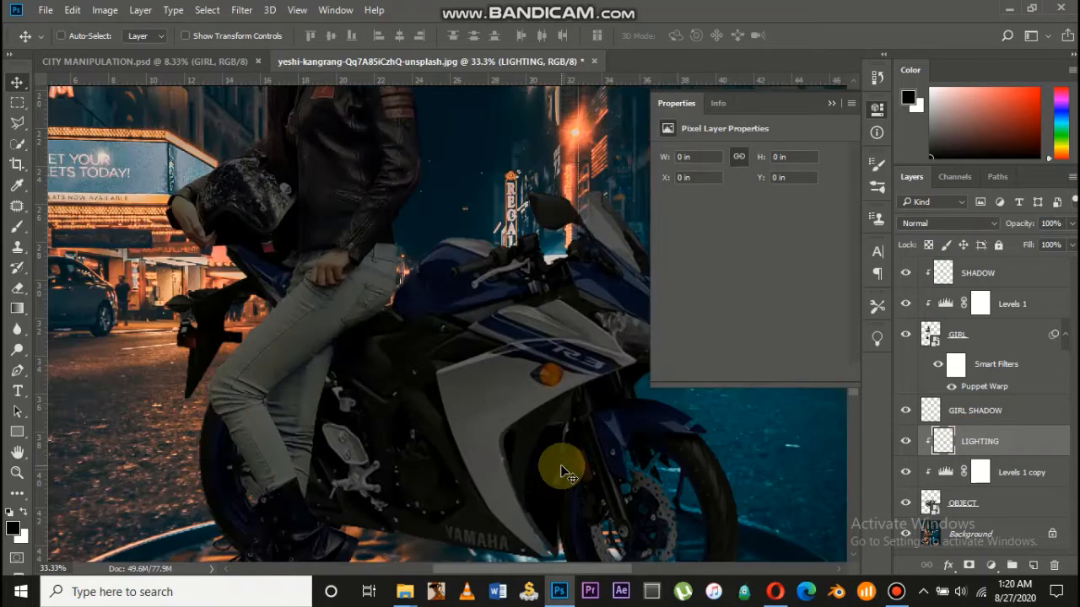
pyautogui.hscroll(6, 556, 470)
pyautogui.scroll(-5, 548, 469)
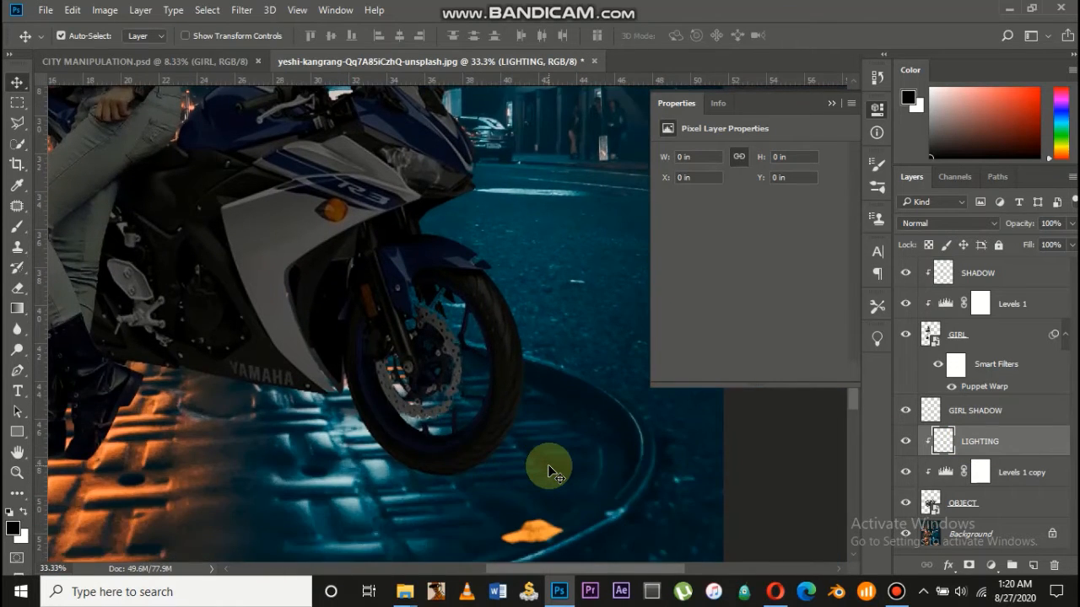
pyautogui.hotkey('ctrl', '+')
pyautogui.hscroll(2, 548, 470)
pyautogui.hscroll(2, 548, 465)
pyautogui.scroll(-1, 549, 466)
pyautogui.hotkey('ctrl', '-')
pyautogui.hotkey('ctrl', '-')
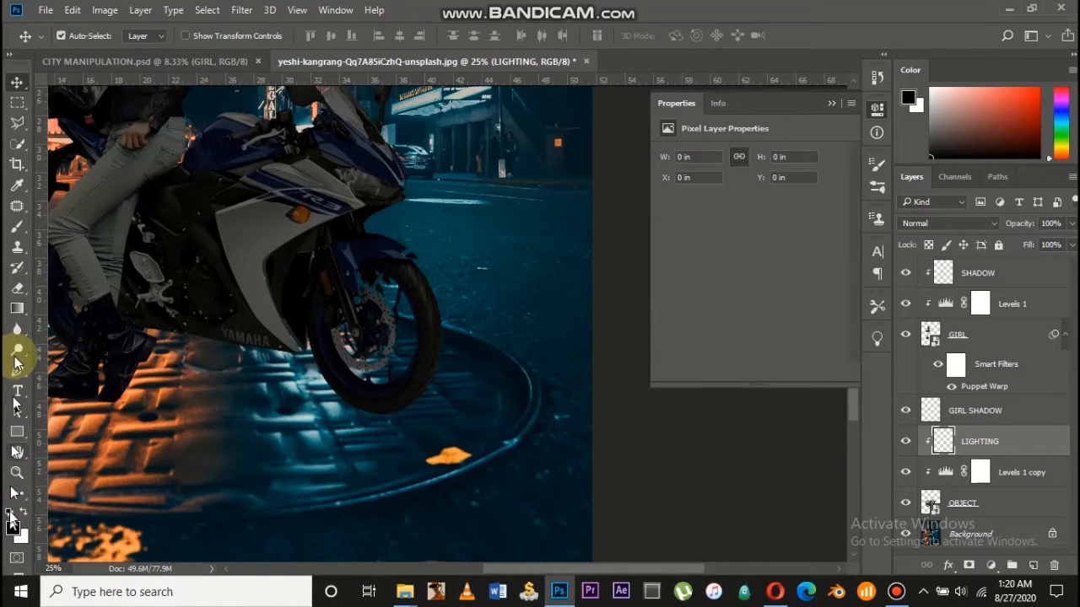
pyautogui.click(17, 226)
pyautogui.click(71, 228)
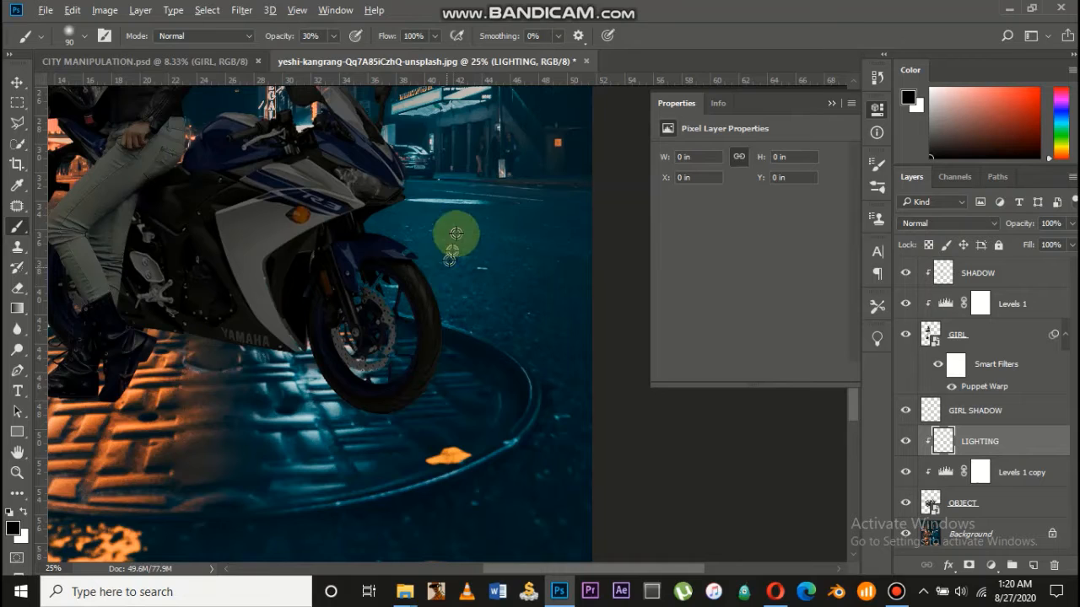
pyautogui.keyDown('alt'); pyautogui.click(448, 235); pyautogui.keyUp('alt')
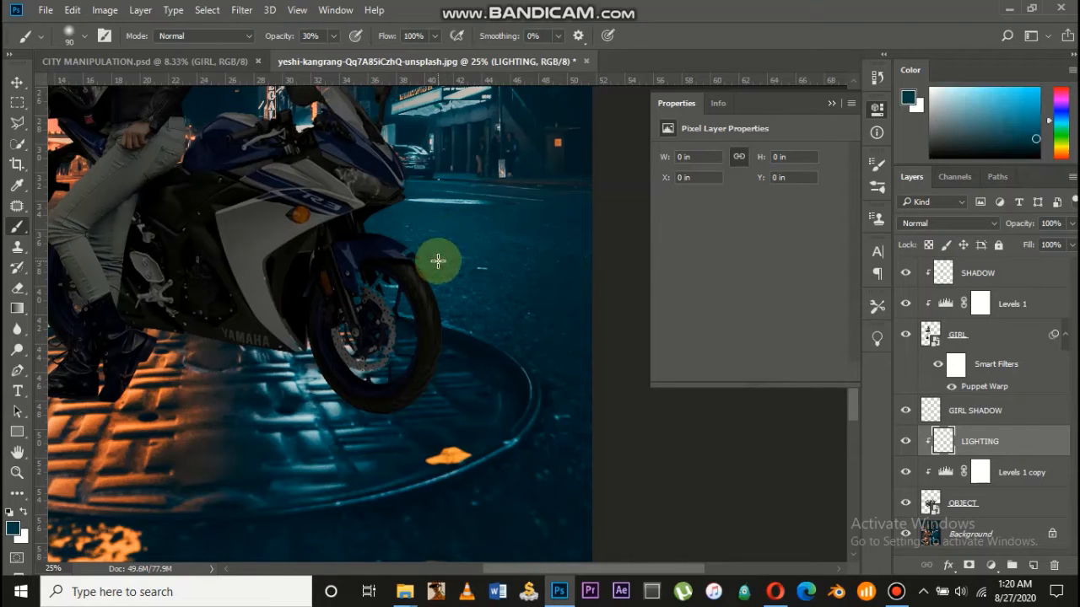
pyautogui.click(1036, 122)
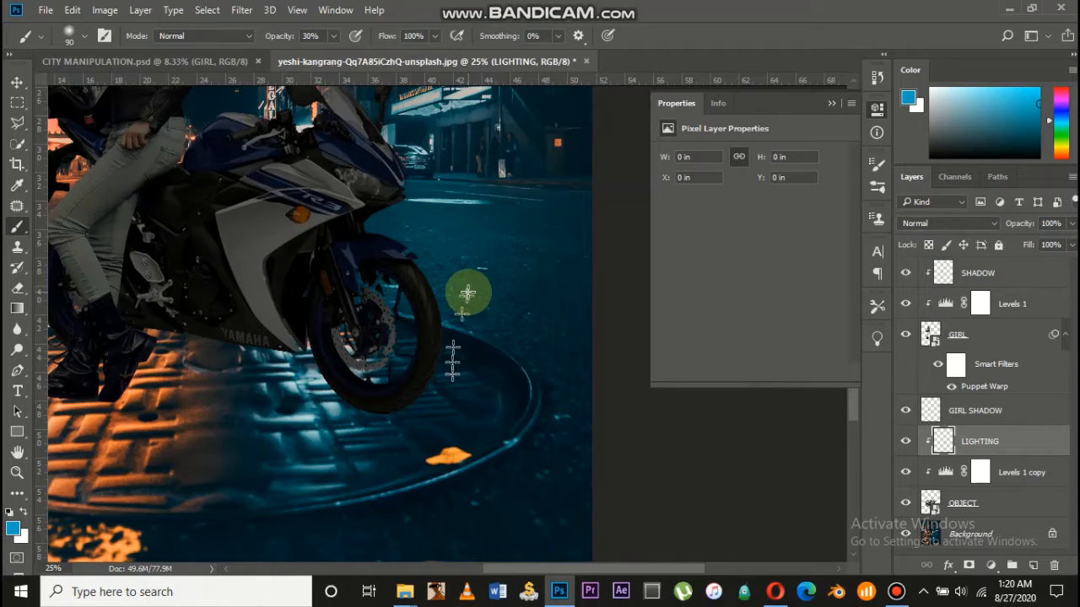
pyautogui.moveTo(452, 289)
pyautogui.mouseDown()
pyautogui.moveTo(452, 354)
pyautogui.moveTo(433, 303)
pyautogui.moveTo(448, 365)
pyautogui.mouseUp()
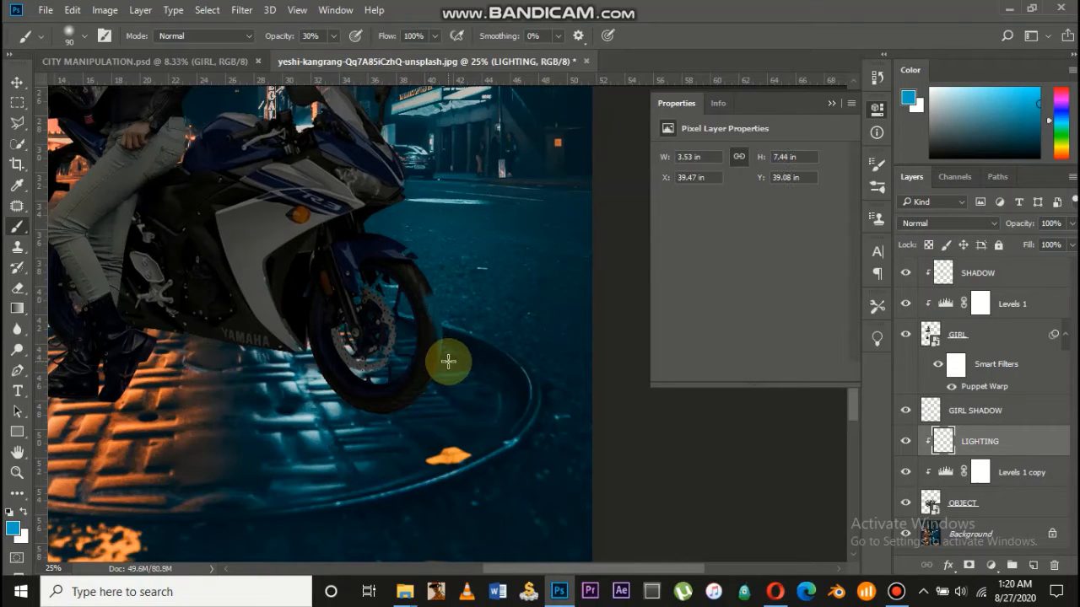
# Set the LIGHTING layer to Soft Light and enlarge the brush to 187 px
pyautogui.click(933, 224)
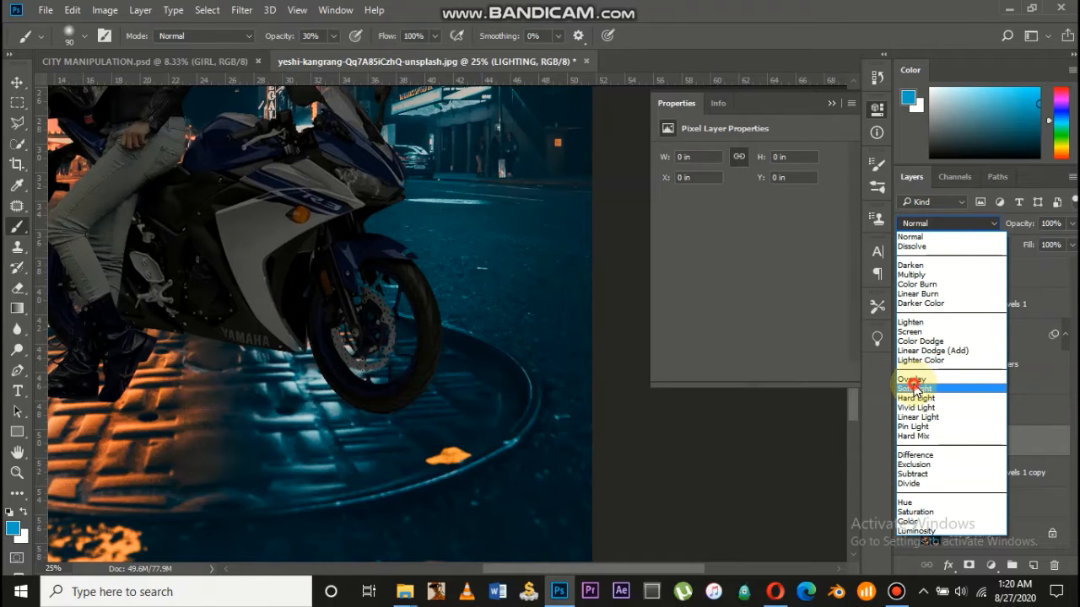
pyautogui.click(915, 388)
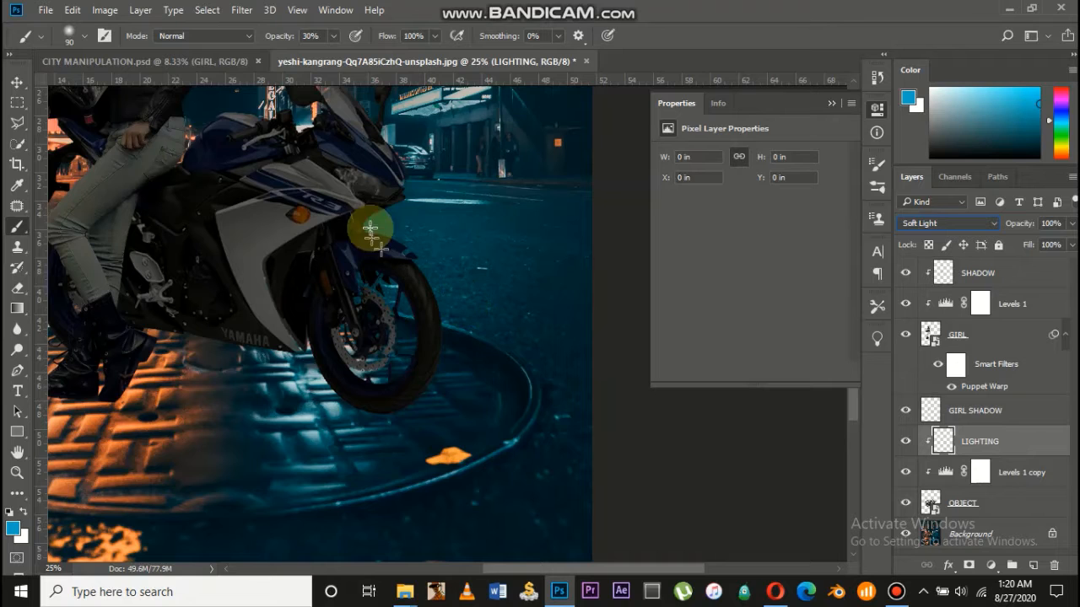
pyautogui.click(84, 37)
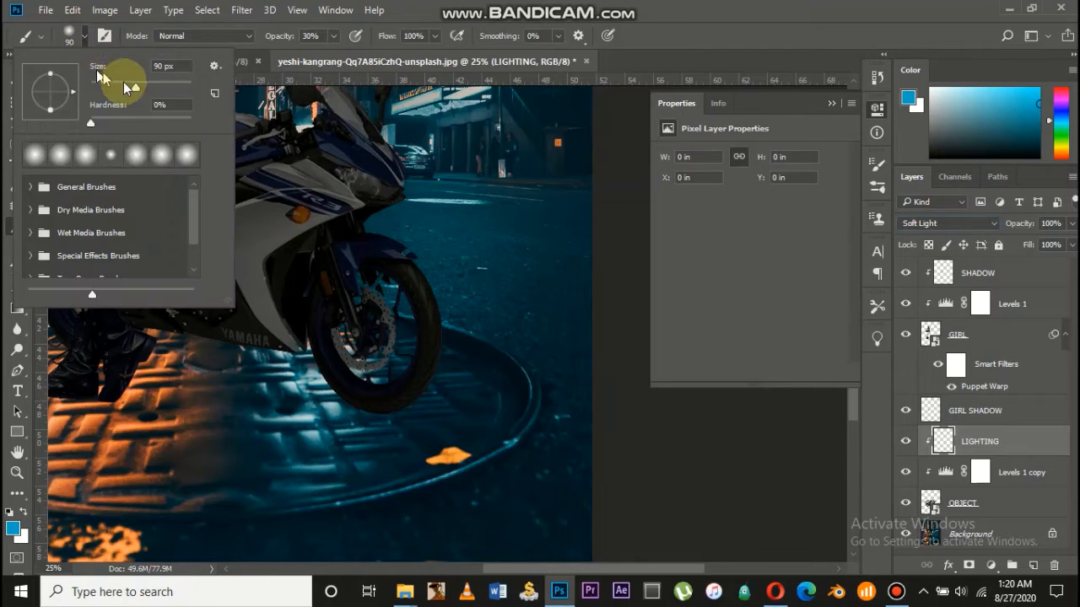
pyautogui.moveTo(127, 87); pyautogui.dragTo(163, 87)
pyautogui.click(442, 314)
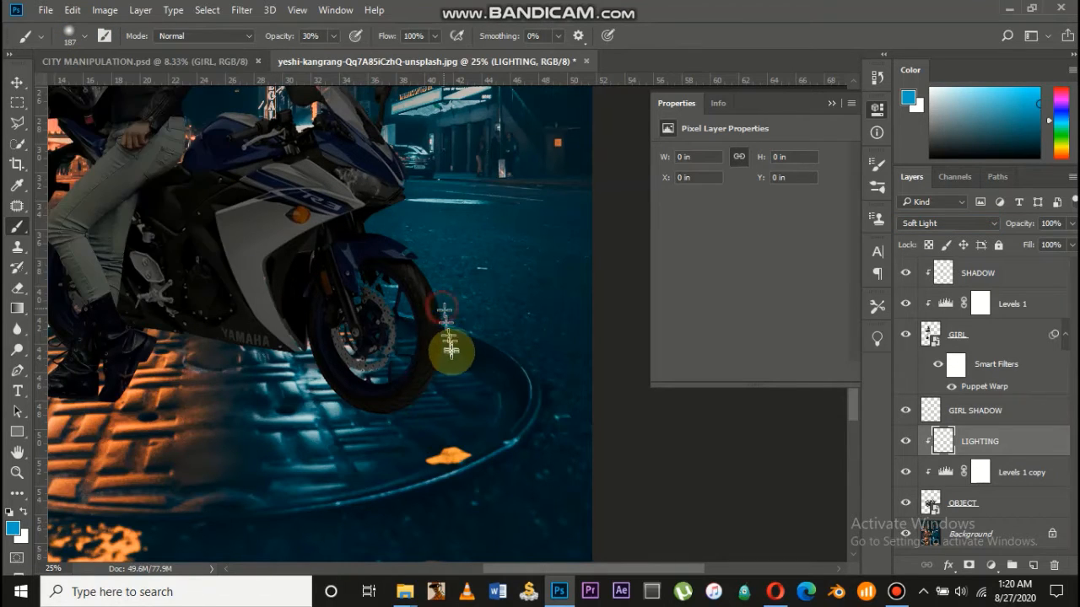
# Paint soft blue light over the lower front wheel and headlight area
pyautogui.moveTo(396, 421)
pyautogui.mouseDown()
pyautogui.moveTo(358, 435)
pyautogui.moveTo(333, 403)
pyautogui.moveTo(287, 408)
pyautogui.moveTo(380, 360)
pyautogui.moveTo(329, 358)
pyautogui.moveTo(418, 367)
pyautogui.moveTo(421, 206)
pyautogui.moveTo(418, 287)
pyautogui.moveTo(404, 253)
pyautogui.moveTo(416, 287)
pyautogui.mouseUp()
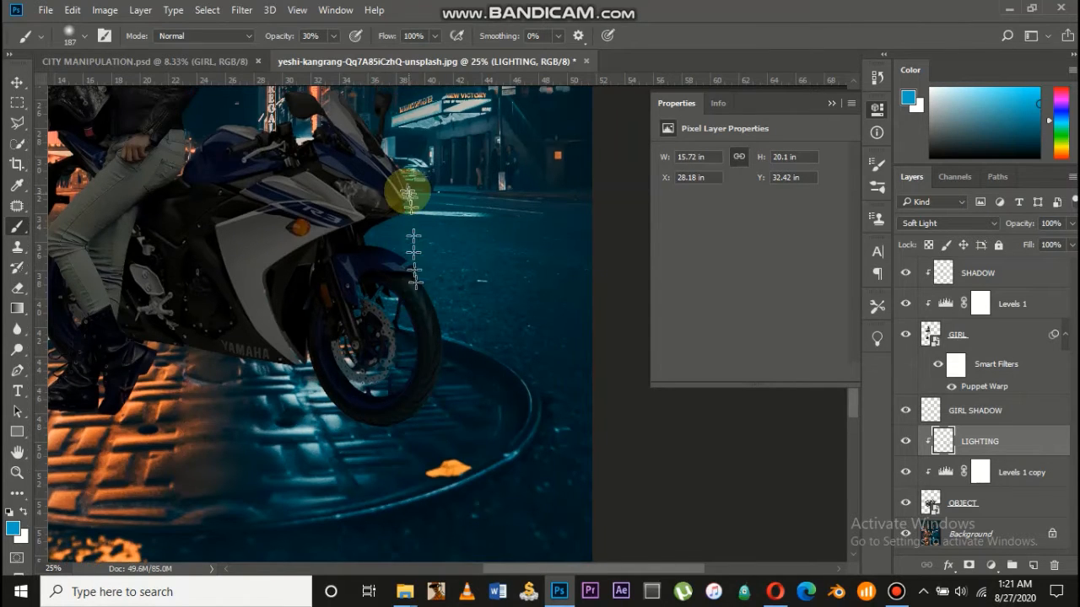
pyautogui.scroll(3, 405, 188)
pyautogui.moveTo(381, 175)
pyautogui.mouseDown()
pyautogui.moveTo(392, 239)
pyautogui.moveTo(392, 200)
pyautogui.moveTo(386, 232)
pyautogui.moveTo(357, 179)
pyautogui.moveTo(409, 239)
pyautogui.moveTo(335, 180)
pyautogui.moveTo(322, 145)
pyautogui.moveTo(391, 242)
pyautogui.moveTo(362, 204)
pyautogui.moveTo(393, 262)
pyautogui.moveTo(401, 319)
pyautogui.moveTo(401, 306)
pyautogui.moveTo(367, 328)
pyautogui.moveTo(418, 362)
pyautogui.moveTo(352, 317)
pyautogui.moveTo(415, 393)
pyautogui.moveTo(414, 495)
pyautogui.mouseUp()
pyautogui.scroll(-2, 414, 495)
pyautogui.moveTo(414, 448)
pyautogui.mouseDown()
pyautogui.moveTo(415, 391)
pyautogui.moveTo(391, 468)
pyautogui.moveTo(388, 369)
pyautogui.moveTo(384, 425)
pyautogui.moveTo(367, 409)
pyautogui.moveTo(334, 467)
pyautogui.moveTo(381, 402)
pyautogui.moveTo(369, 369)
pyautogui.moveTo(330, 427)
pyautogui.moveTo(371, 378)
pyautogui.moveTo(353, 411)
pyautogui.moveTo(392, 384)
pyautogui.moveTo(380, 459)
pyautogui.moveTo(406, 451)
pyautogui.moveTo(319, 454)
pyautogui.moveTo(369, 468)
pyautogui.moveTo(328, 440)
pyautogui.moveTo(390, 472)
pyautogui.moveTo(357, 469)
pyautogui.moveTo(405, 489)
pyautogui.mouseUp()
# Paint blue light across the bike's front, then swap foreground and background colours
pyautogui.hotkey('ctrl', '-')
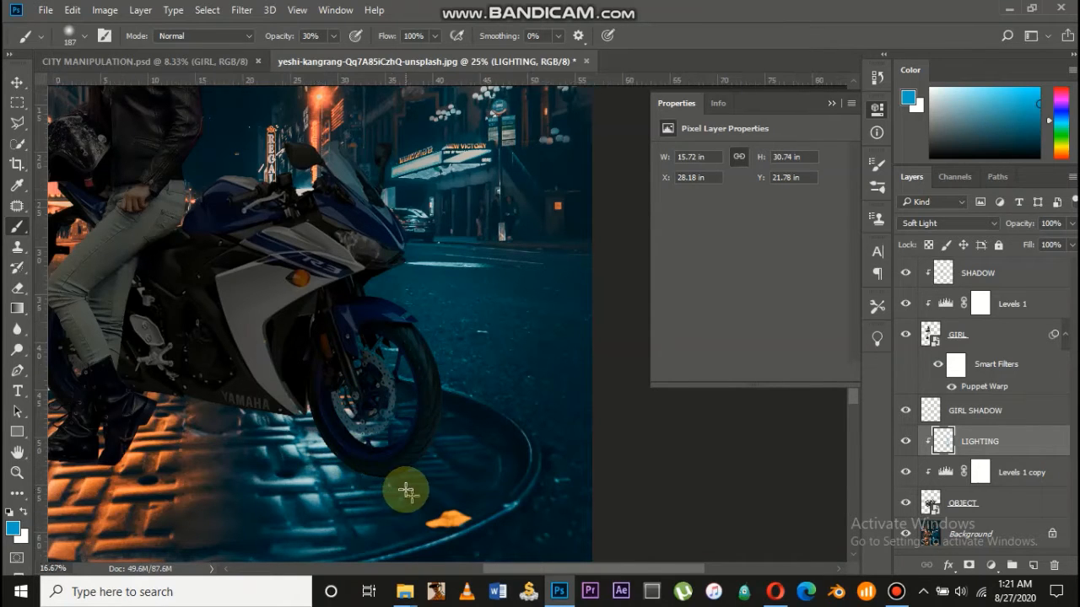
pyautogui.hscroll(-3, 405, 490)
pyautogui.scroll(5, 408, 490)
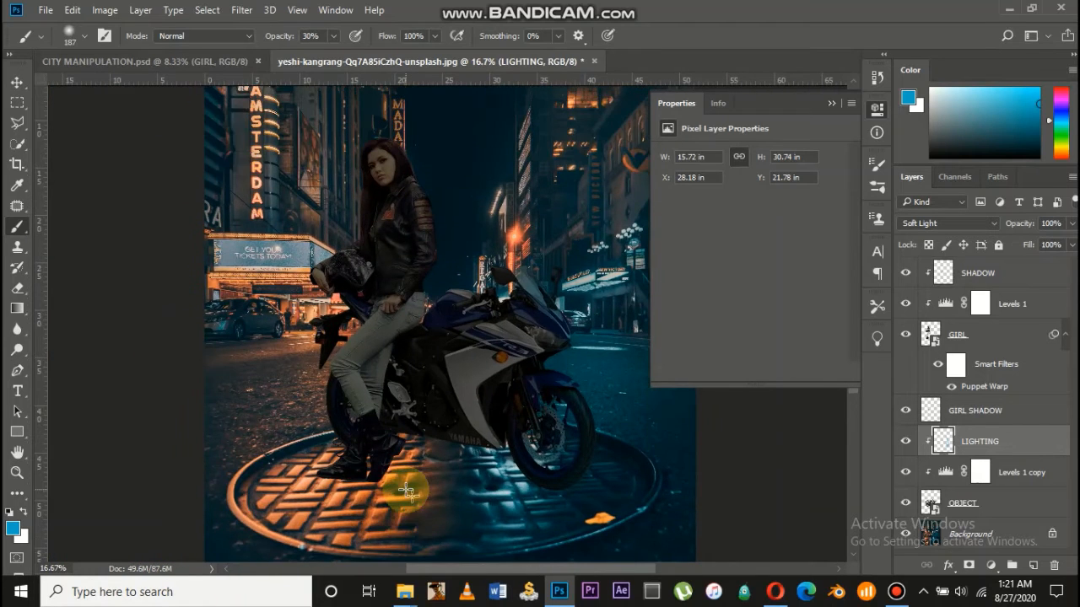
pyautogui.hotkey('ctrl', '+')
pyautogui.hscroll(5, 406, 489)
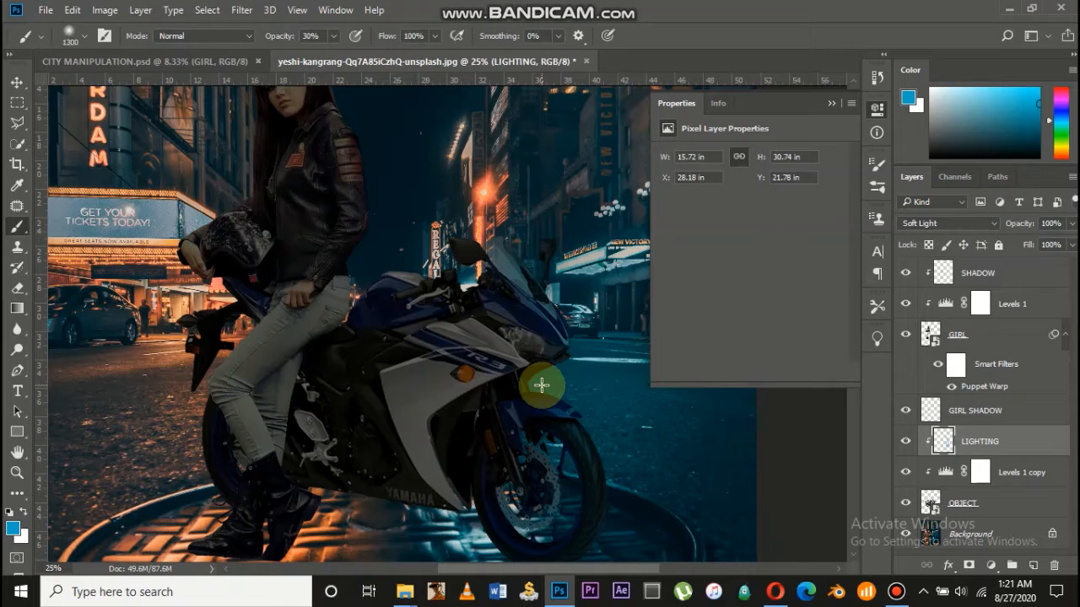
pyautogui.moveTo(543, 383)
pyautogui.mouseDown()
pyautogui.moveTo(590, 354)
pyautogui.moveTo(597, 428)
pyautogui.moveTo(604, 373)
pyautogui.moveTo(602, 400)
pyautogui.moveTo(541, 434)
pyautogui.moveTo(536, 357)
pyautogui.moveTo(512, 418)
pyautogui.moveTo(515, 385)
pyautogui.moveTo(520, 454)
pyautogui.moveTo(564, 413)
pyautogui.moveTo(548, 246)
pyautogui.moveTo(592, 296)
pyautogui.moveTo(627, 385)
pyautogui.moveTo(312, 399)
pyautogui.mouseUp()
pyautogui.scroll(-3, 605, 345)
pyautogui.hscroll(-3, 312, 400)
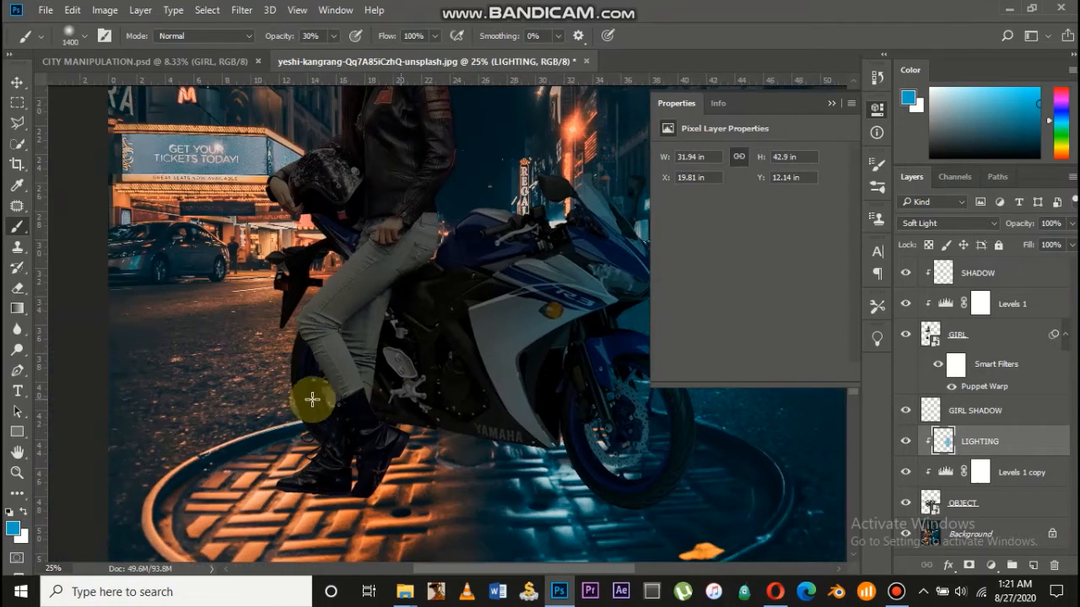
pyautogui.hotkey('ctrl', '+')
pyautogui.hscroll(-3, 312, 400)
pyautogui.hscroll(-2, 312, 400)
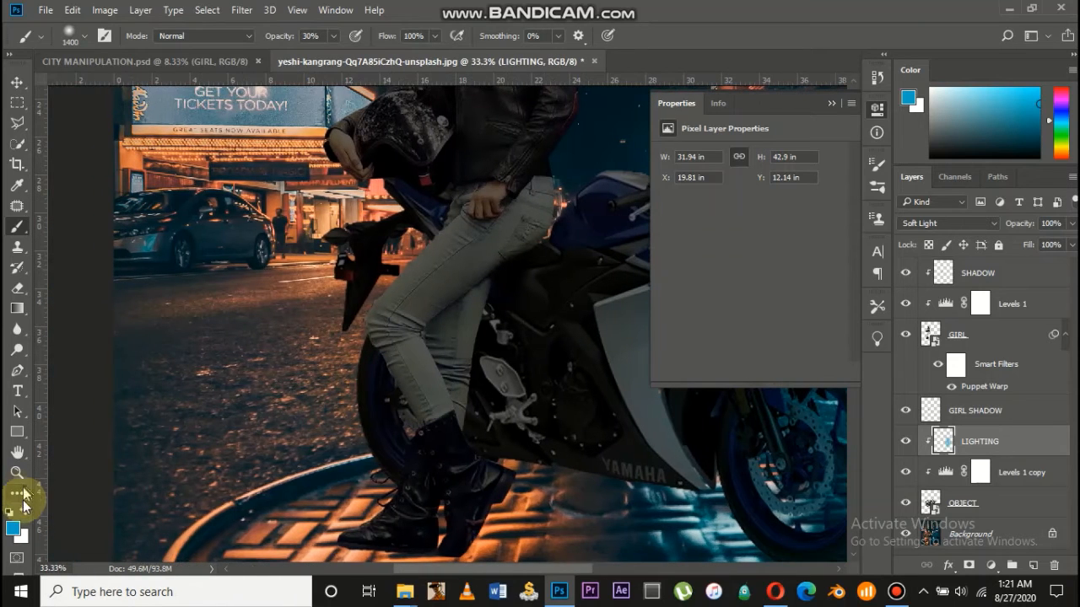
pyautogui.click(24, 513)
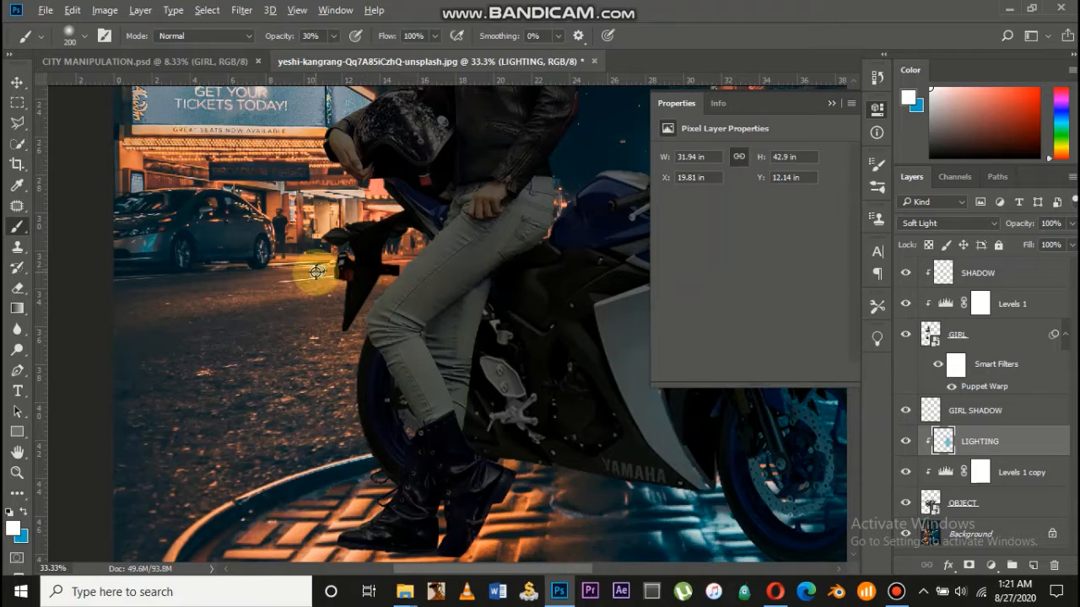
# Target the girl's Levels 1 adjustment and add a new empty layer above it
pyautogui.scroll(-5, 333, 284)
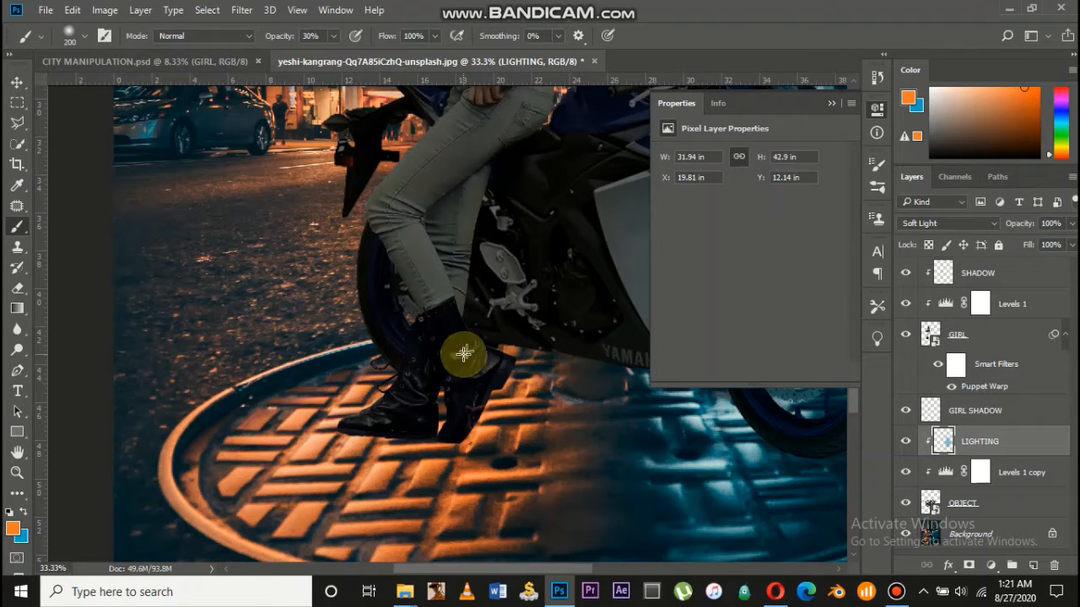
pyautogui.scroll(2, 463, 355)
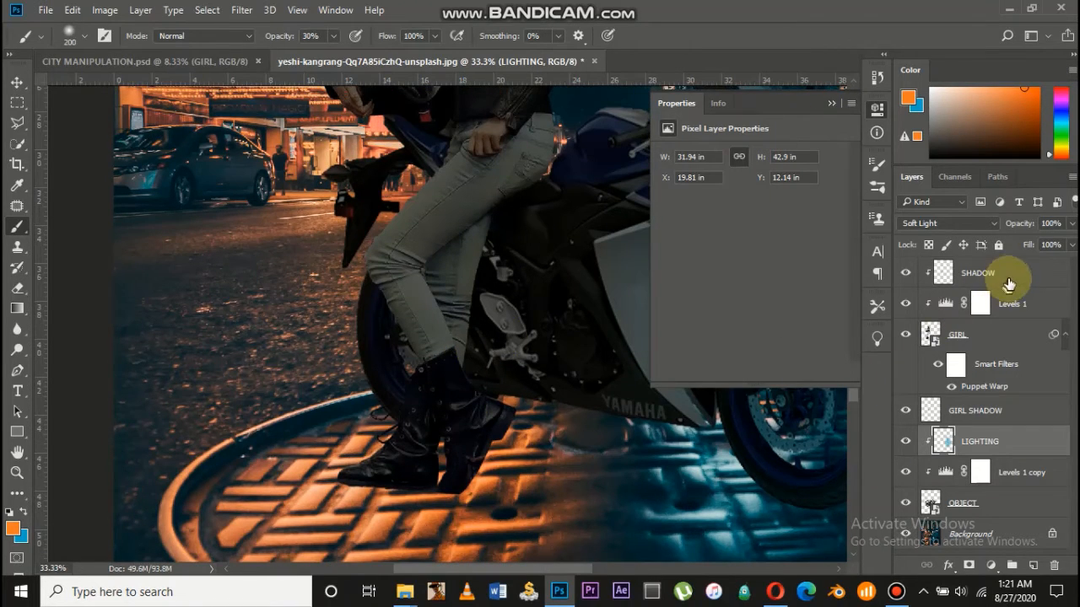
pyautogui.click(1006, 304)
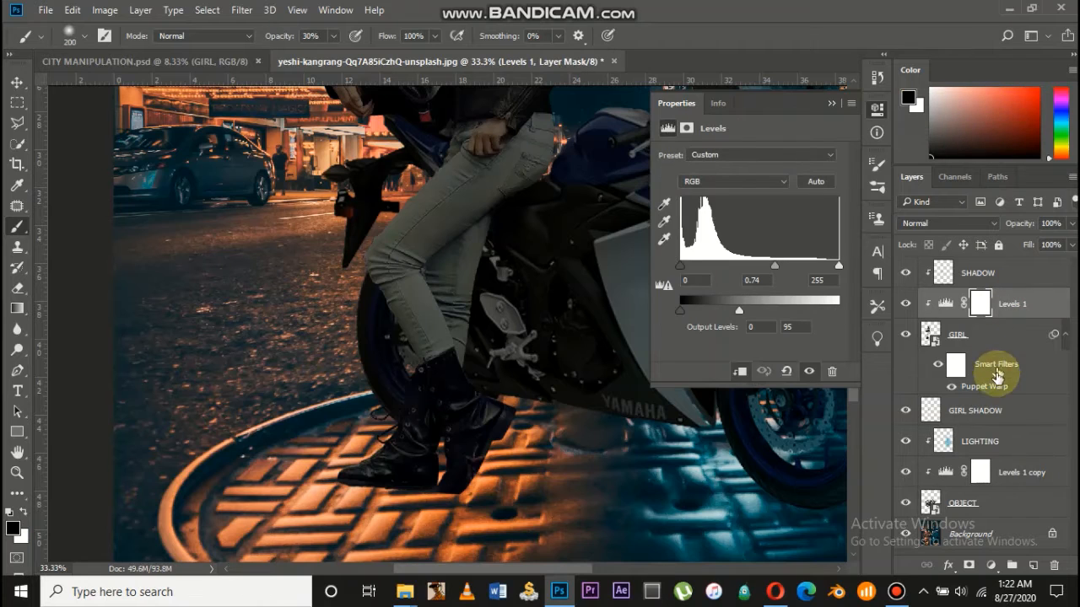
pyautogui.click(1034, 570)
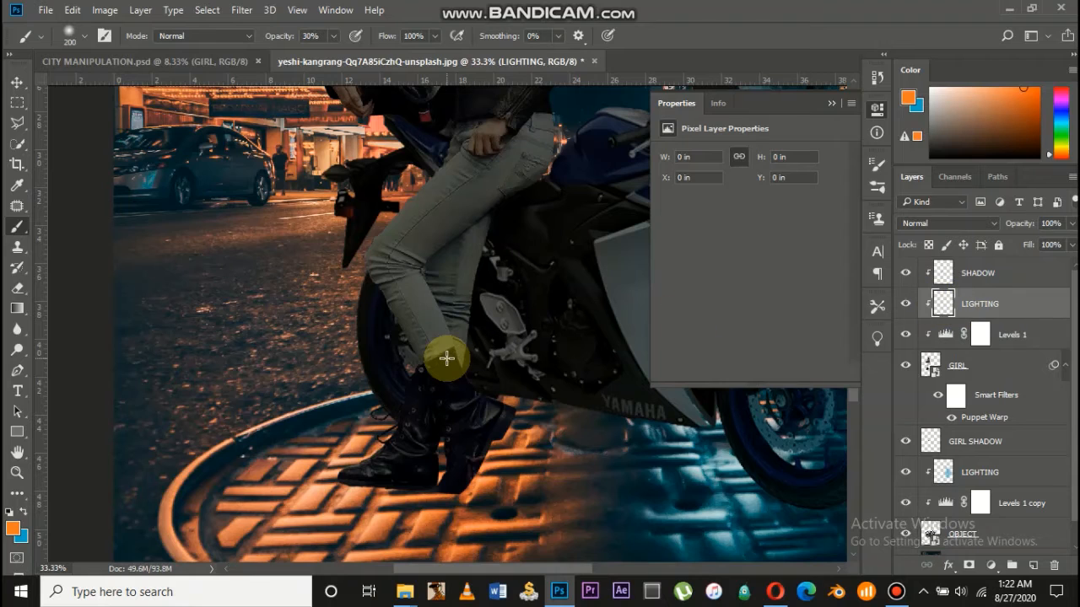
# Paint orange light along the girl's leg up toward the bike
pyautogui.moveTo(446, 359)
pyautogui.mouseDown()
pyautogui.moveTo(350, 297)
pyautogui.moveTo(344, 334)
pyautogui.moveTo(350, 301)
pyautogui.moveTo(361, 352)
pyautogui.moveTo(365, 283)
pyautogui.mouseUp()
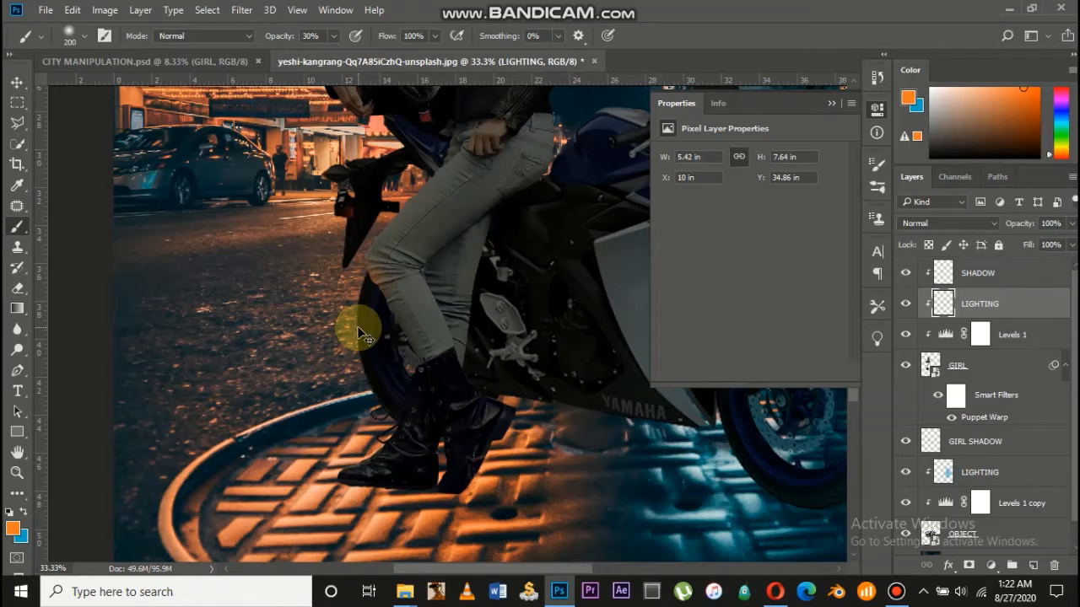
pyautogui.scroll(3, 358, 329)
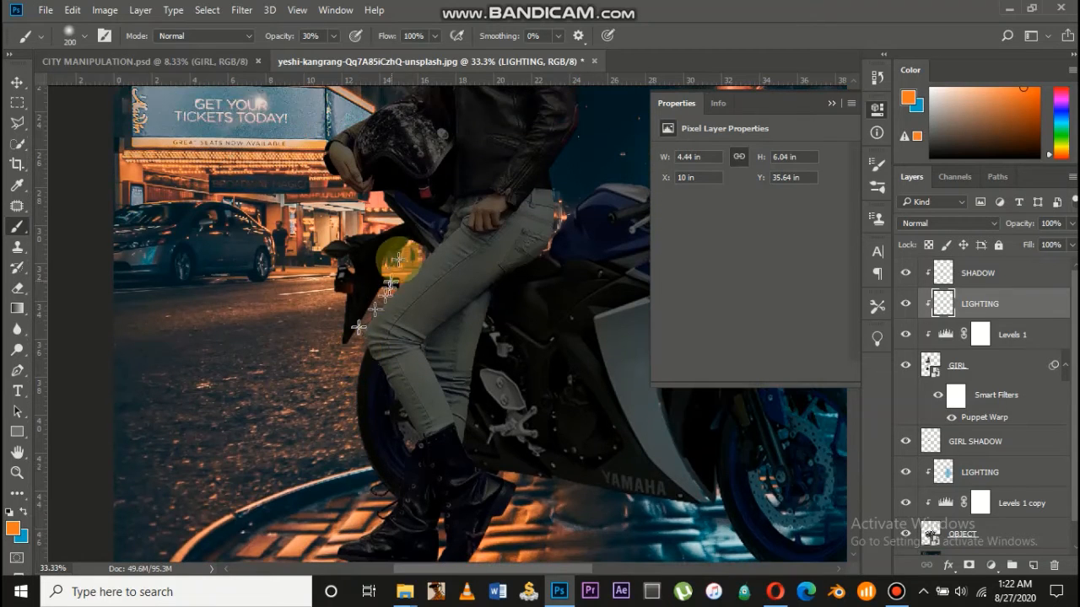
pyautogui.moveTo(357, 312)
pyautogui.mouseDown()
pyautogui.moveTo(392, 255)
pyautogui.moveTo(350, 342)
pyautogui.mouseUp()
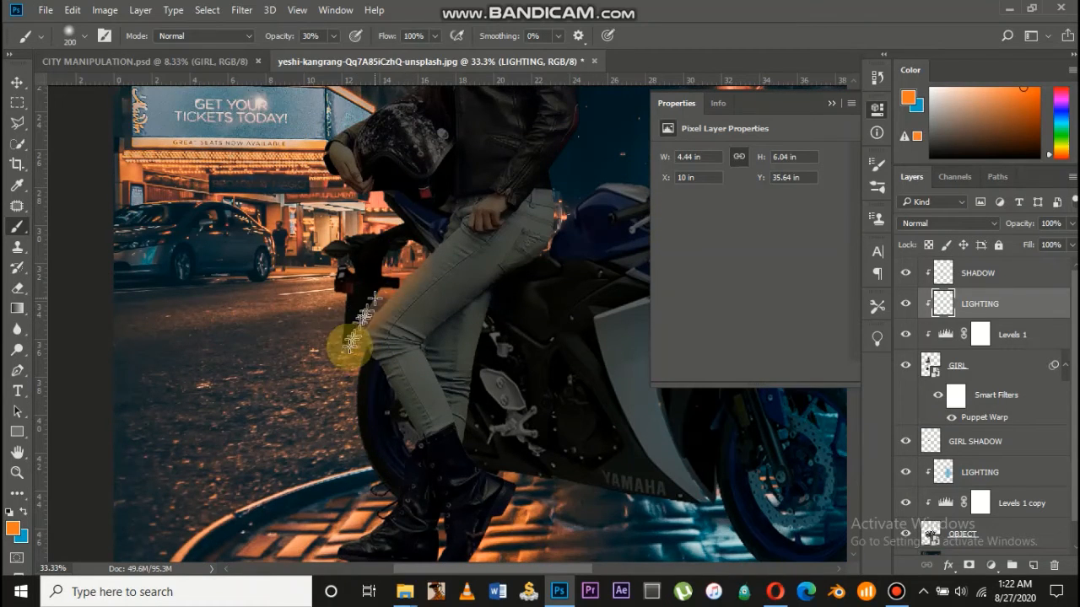
# Switch the girl's lighting layer to Soft Light and paint warm light over the seat and knee
pyautogui.click(919, 228)
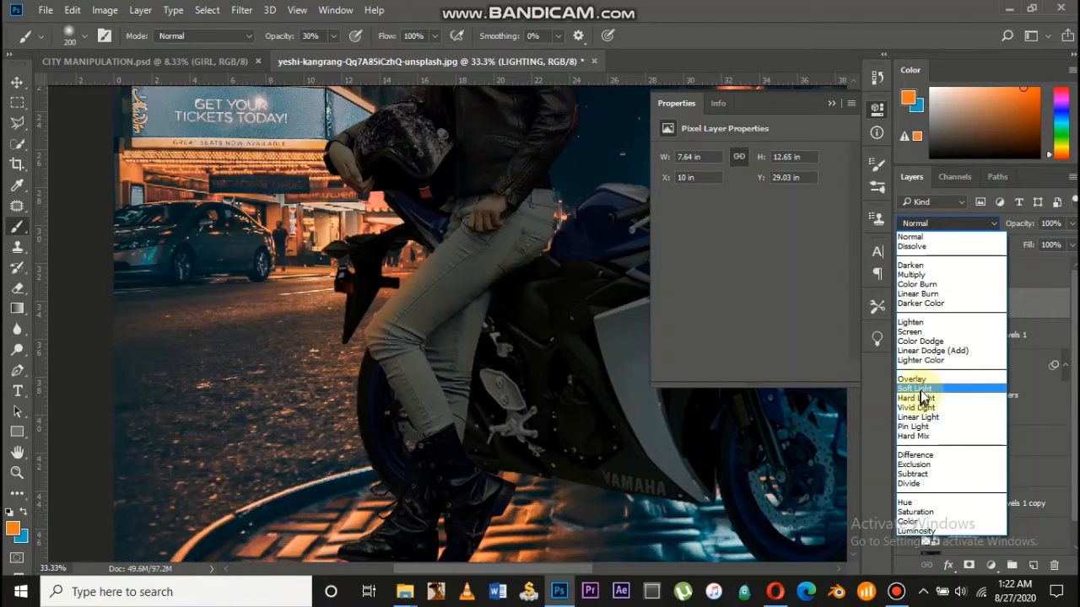
pyautogui.click(916, 388)
pyautogui.moveTo(411, 297)
pyautogui.mouseDown()
pyautogui.moveTo(351, 277)
pyautogui.moveTo(395, 244)
pyautogui.moveTo(372, 299)
pyautogui.moveTo(408, 258)
pyautogui.moveTo(355, 311)
pyautogui.moveTo(353, 369)
pyautogui.moveTo(348, 349)
pyautogui.moveTo(388, 415)
pyautogui.moveTo(336, 333)
pyautogui.moveTo(355, 408)
pyautogui.moveTo(379, 394)
pyautogui.moveTo(366, 429)
pyautogui.moveTo(411, 397)
pyautogui.moveTo(325, 467)
pyautogui.moveTo(364, 483)
pyautogui.moveTo(339, 460)
pyautogui.moveTo(331, 434)
pyautogui.moveTo(400, 384)
pyautogui.moveTo(426, 400)
pyautogui.moveTo(442, 485)
pyautogui.moveTo(431, 514)
pyautogui.moveTo(440, 436)
pyautogui.moveTo(429, 509)
pyautogui.moveTo(365, 465)
pyautogui.moveTo(418, 329)
pyautogui.moveTo(389, 368)
pyautogui.mouseUp()
pyautogui.scroll(-2, 356, 403)
pyautogui.scroll(5, 387, 369)
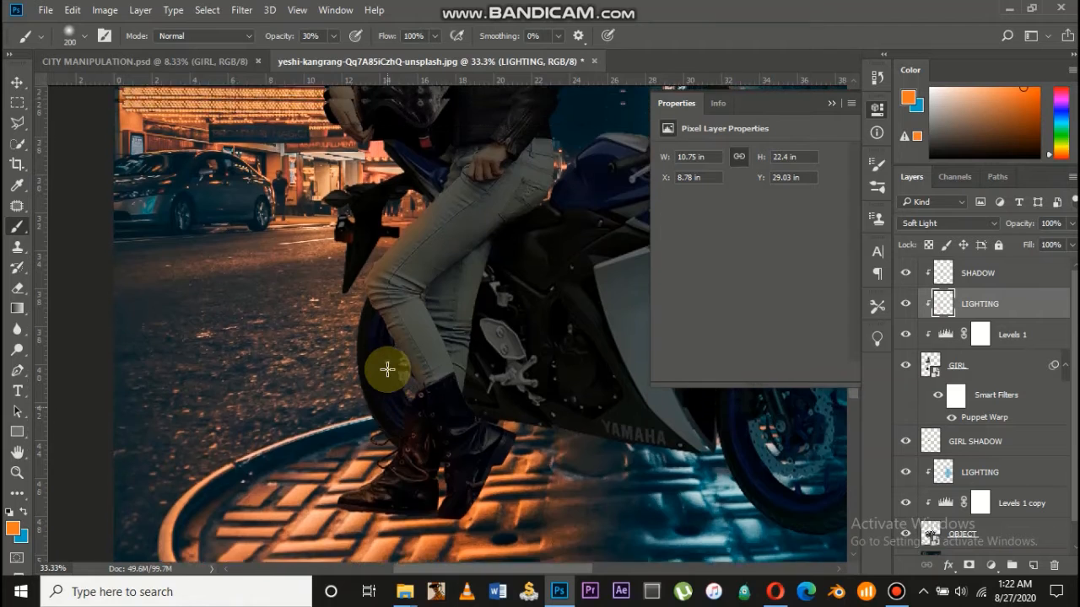
pyautogui.scroll(-4, 388, 369)
pyautogui.moveTo(1039, 352)
pyautogui.mouseDown()
pyautogui.moveTo(958, 466)
pyautogui.moveTo(988, 494)
pyautogui.mouseUp()
# Add a Soft Light layer above the bike's Levels 1 copy and paint orange over the rear wheel
pyautogui.click(998, 503)
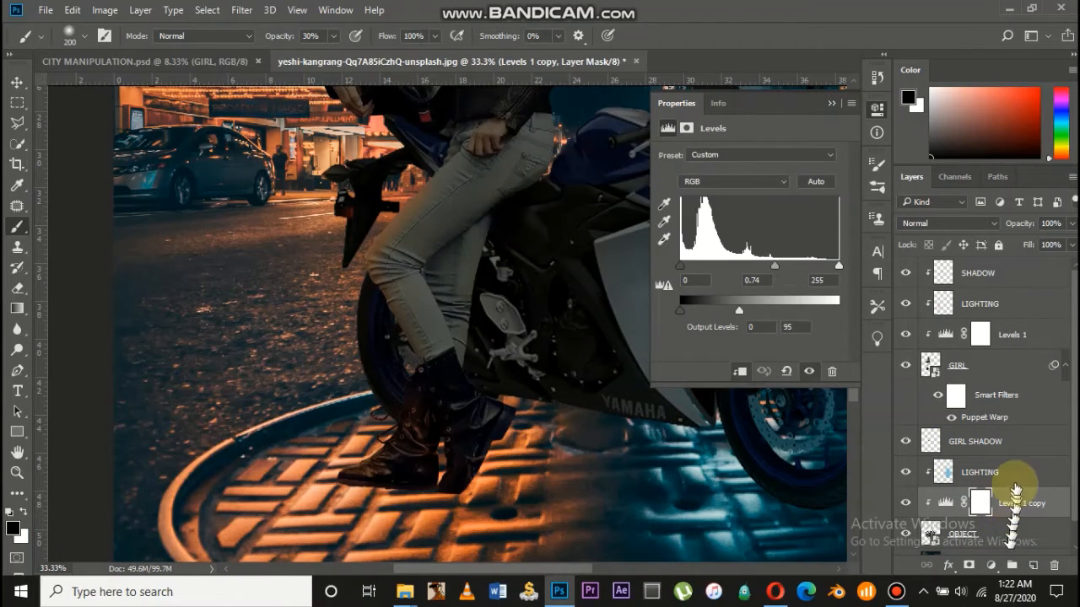
pyautogui.click(1032, 567)
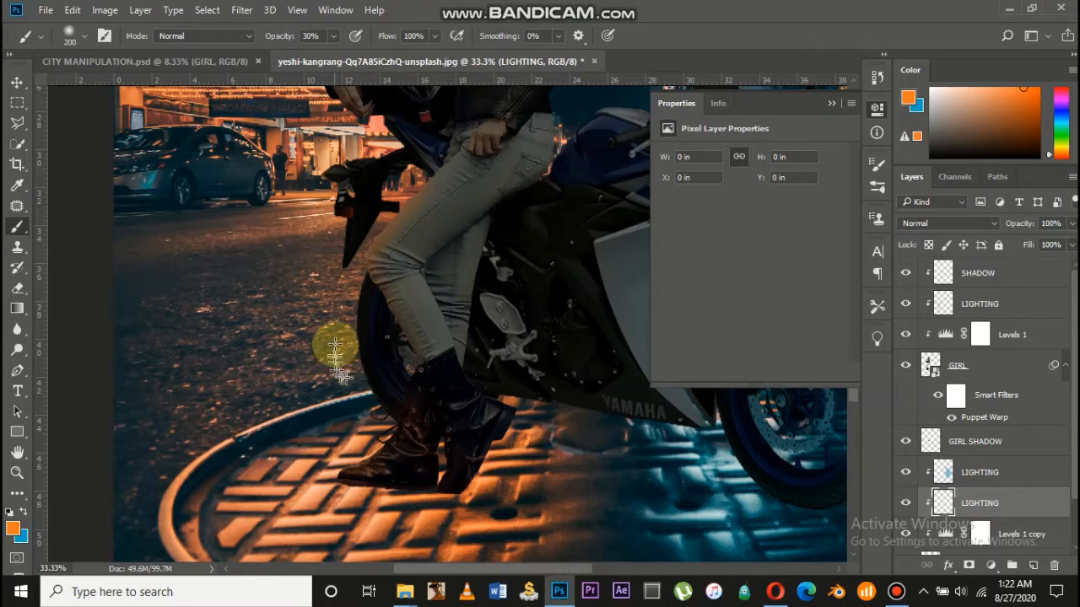
pyautogui.moveTo(342, 356); pyautogui.dragTo(337, 294)
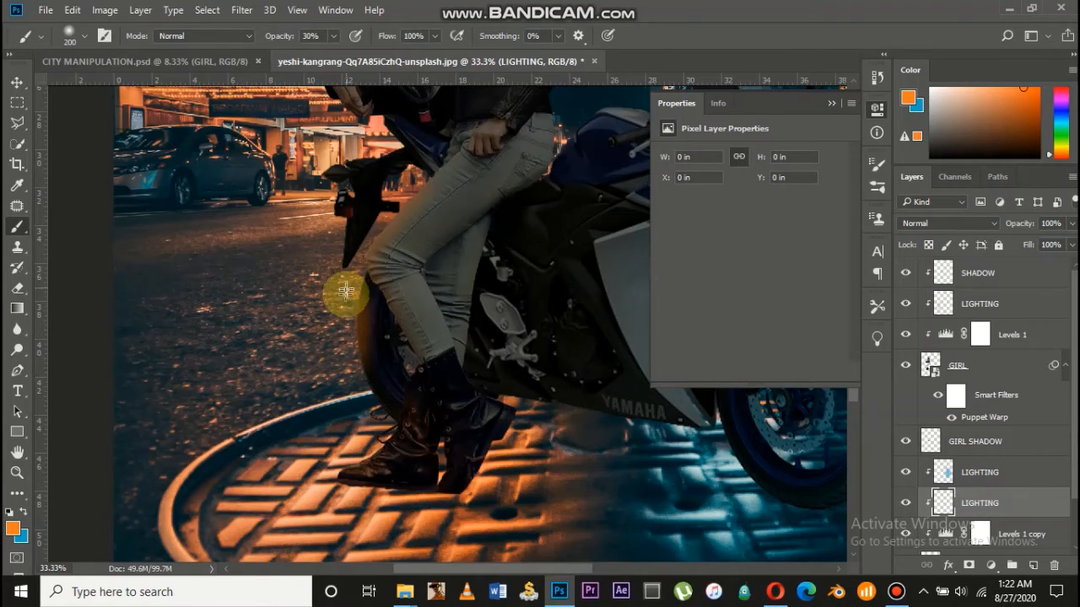
pyautogui.click(941, 223)
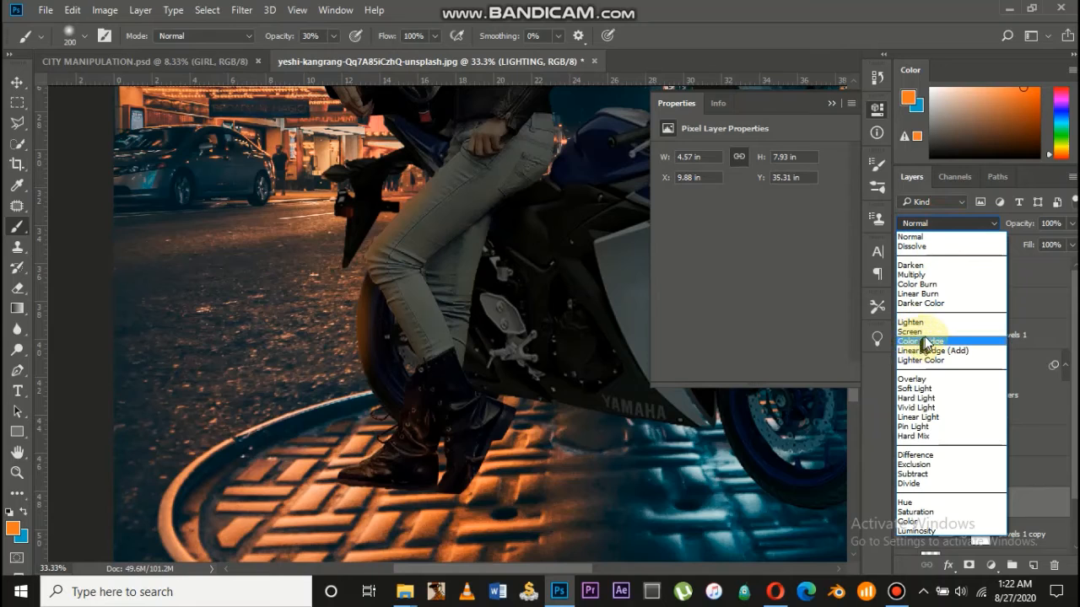
pyautogui.click(917, 389)
pyautogui.moveTo(377, 346)
pyautogui.mouseDown()
pyautogui.moveTo(348, 352)
pyautogui.moveTo(375, 289)
pyautogui.moveTo(378, 356)
pyautogui.moveTo(375, 328)
pyautogui.moveTo(414, 421)
pyautogui.moveTo(401, 335)
pyautogui.moveTo(427, 447)
pyautogui.moveTo(394, 338)
pyautogui.moveTo(408, 436)
pyautogui.moveTo(415, 358)
pyautogui.moveTo(435, 386)
pyautogui.moveTo(453, 313)
pyautogui.moveTo(432, 470)
pyautogui.moveTo(394, 338)
pyautogui.moveTo(409, 514)
pyautogui.moveTo(397, 437)
pyautogui.moveTo(421, 499)
pyautogui.mouseUp()
# Paint warm orange light around the boots and up toward the REGAL sign
pyautogui.scroll(3, 406, 435)
pyautogui.scroll(-5, 422, 500)
pyautogui.scroll(3, 409, 332)
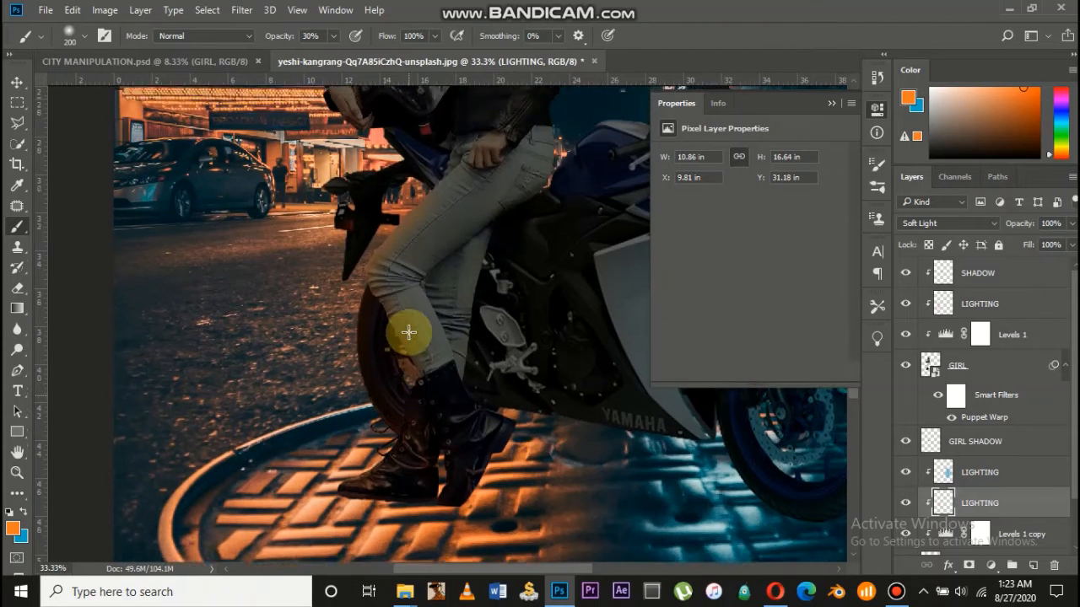
pyautogui.moveTo(346, 301)
pyautogui.mouseDown()
pyautogui.moveTo(328, 258)
pyautogui.moveTo(362, 212)
pyautogui.moveTo(360, 326)
pyautogui.moveTo(382, 255)
pyautogui.moveTo(396, 302)
pyautogui.moveTo(416, 313)
pyautogui.moveTo(337, 378)
pyautogui.moveTo(330, 417)
pyautogui.moveTo(428, 339)
pyautogui.moveTo(435, 314)
pyautogui.moveTo(405, 309)
pyautogui.moveTo(373, 222)
pyautogui.moveTo(410, 264)
pyautogui.mouseUp()
pyautogui.scroll(2, 360, 327)
pyautogui.scroll(5, 361, 326)
pyautogui.scroll(-5, 397, 313)
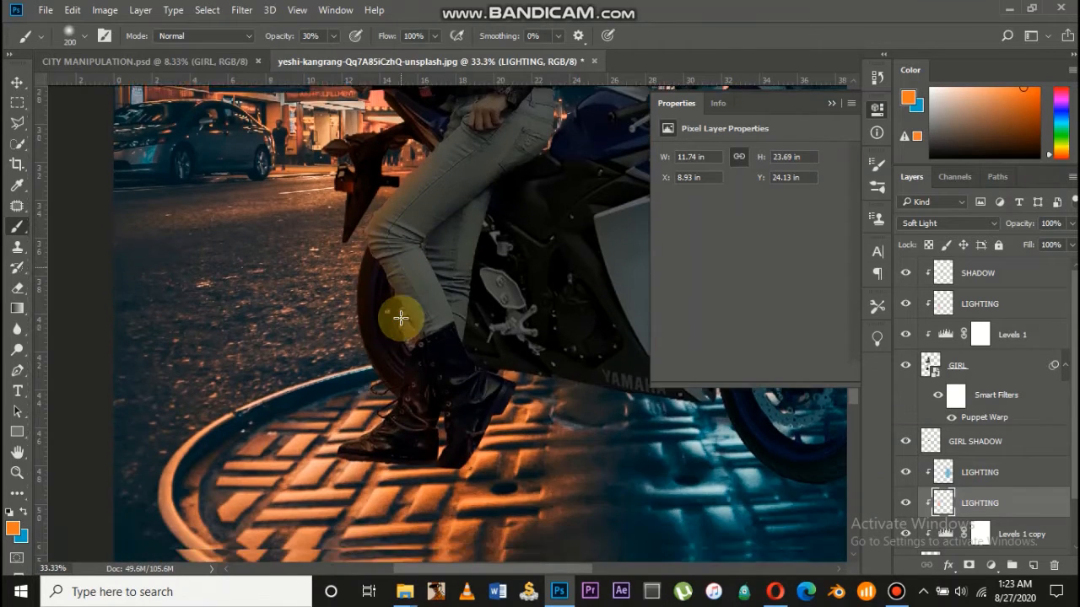
pyautogui.moveTo(491, 355)
pyautogui.mouseDown()
pyautogui.moveTo(475, 352)
pyautogui.moveTo(525, 386)
pyautogui.mouseUp()
pyautogui.scroll(4, 518, 388)
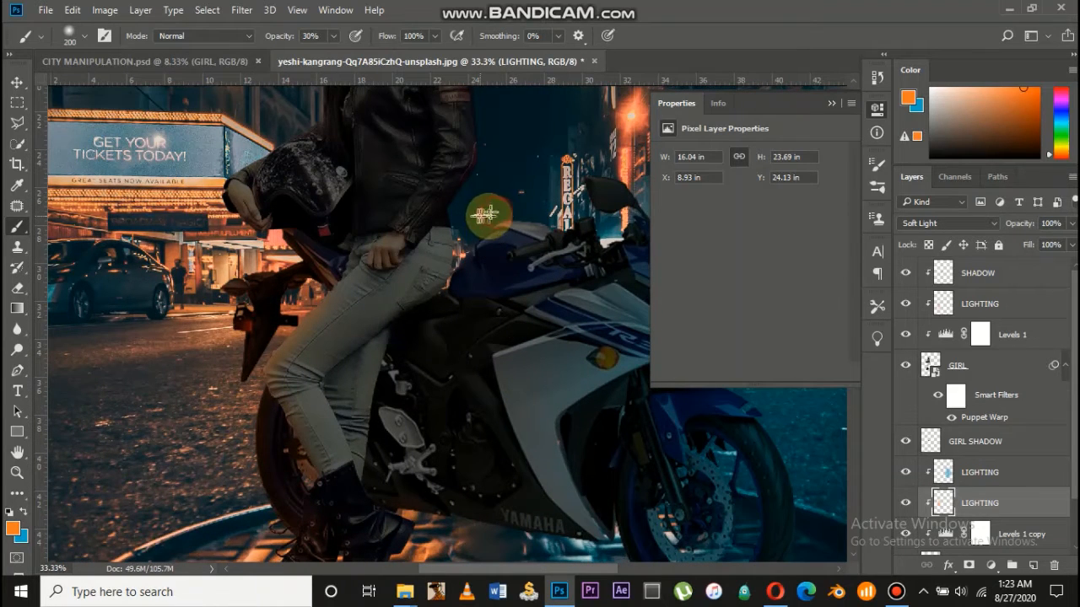
pyautogui.moveTo(483, 214)
pyautogui.mouseDown()
pyautogui.moveTo(472, 227)
pyautogui.moveTo(530, 188)
pyautogui.moveTo(520, 184)
pyautogui.mouseUp()
pyautogui.moveTo(482, 221)
pyautogui.mouseDown()
pyautogui.moveTo(461, 242)
pyautogui.moveTo(491, 209)
pyautogui.moveTo(474, 216)
pyautogui.moveTo(517, 204)
pyautogui.mouseUp()
pyautogui.scroll(2, 517, 205)
pyautogui.hscroll(3, 518, 206)
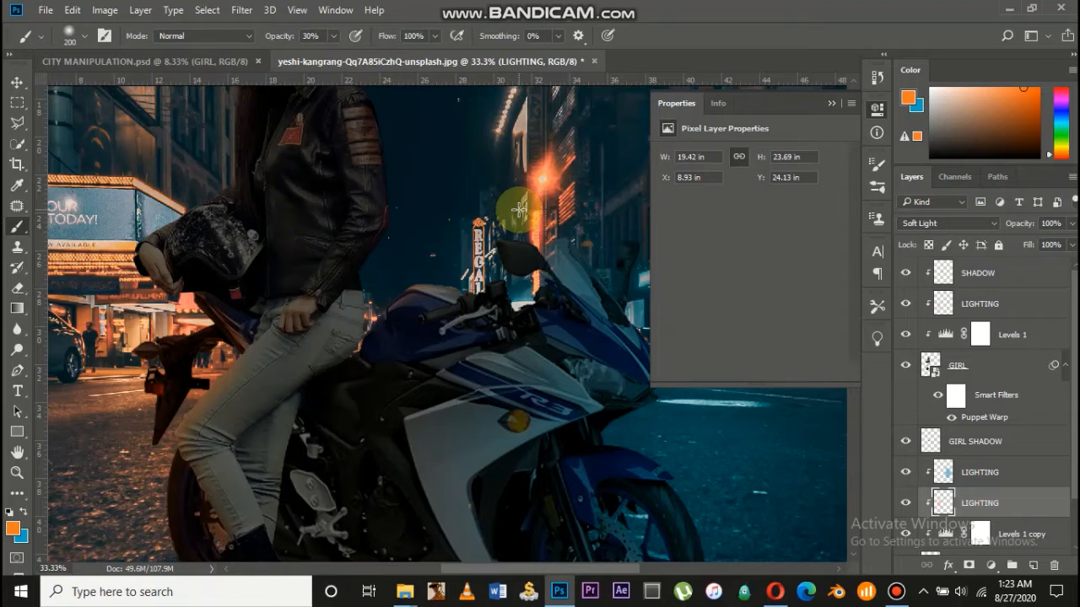
# Undo the accidental revert, brush a lighter orange around the REGAL sign, and undo the sleeve stroke
pyautogui.press('F12')
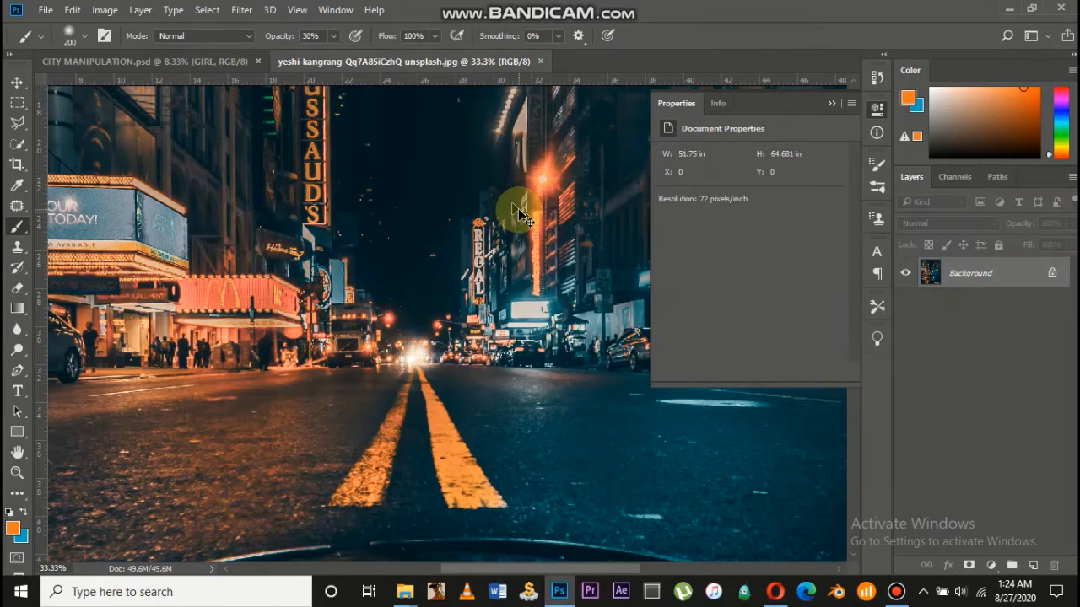
pyautogui.hotkey('ctrl', 'z')
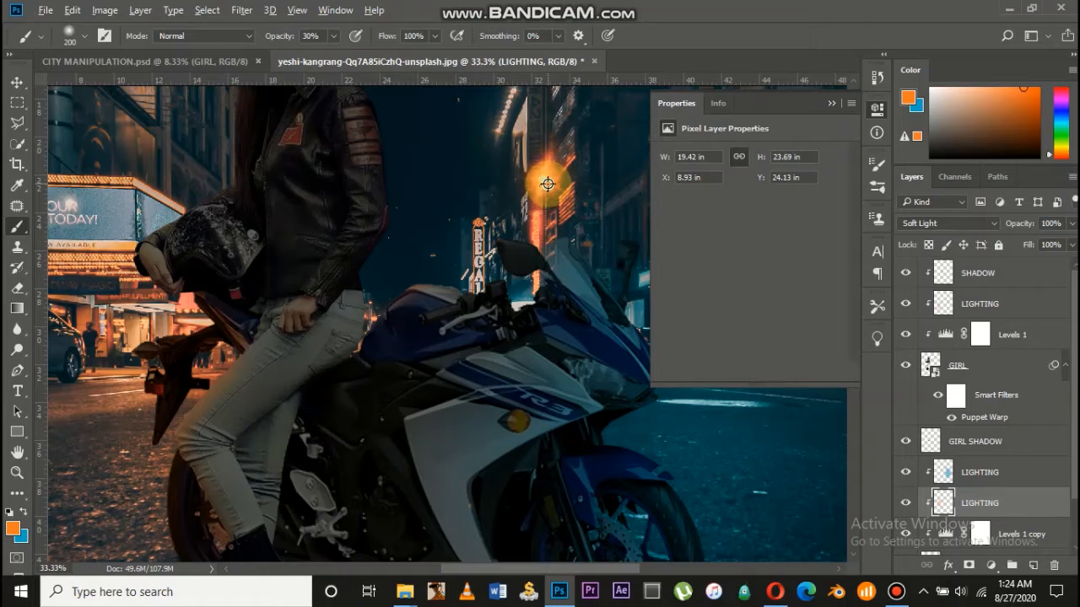
pyautogui.keyDown('alt'); pyautogui.click(548, 185); pyautogui.keyUp('alt')
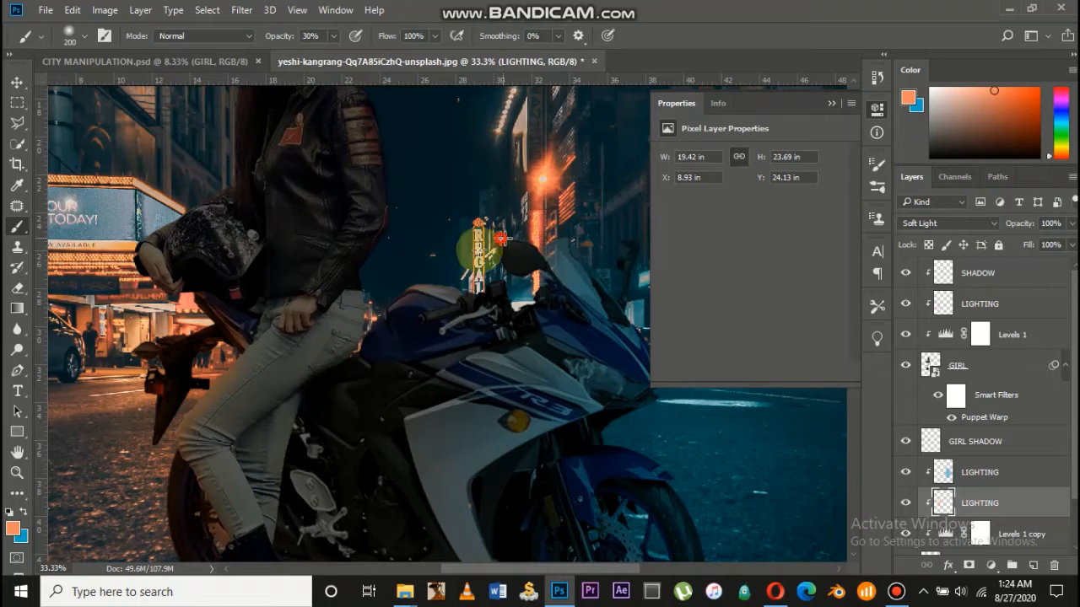
pyautogui.moveTo(501, 239)
pyautogui.mouseDown()
pyautogui.moveTo(535, 237)
pyautogui.moveTo(465, 242)
pyautogui.moveTo(455, 263)
pyautogui.moveTo(545, 213)
pyautogui.moveTo(575, 215)
pyautogui.moveTo(550, 218)
pyautogui.moveTo(540, 242)
pyautogui.moveTo(564, 226)
pyautogui.moveTo(519, 274)
pyautogui.moveTo(525, 286)
pyautogui.moveTo(460, 281)
pyautogui.moveTo(520, 309)
pyautogui.moveTo(457, 292)
pyautogui.moveTo(534, 311)
pyautogui.moveTo(519, 296)
pyautogui.moveTo(449, 281)
pyautogui.moveTo(467, 281)
pyautogui.moveTo(446, 289)
pyautogui.moveTo(491, 317)
pyautogui.moveTo(416, 277)
pyautogui.moveTo(520, 330)
pyautogui.moveTo(537, 296)
pyautogui.moveTo(519, 303)
pyautogui.moveTo(540, 242)
pyautogui.moveTo(497, 238)
pyautogui.moveTo(380, 124)
pyautogui.moveTo(392, 179)
pyautogui.moveTo(382, 139)
pyautogui.mouseUp()
pyautogui.hotkey('ctrl', 'z')
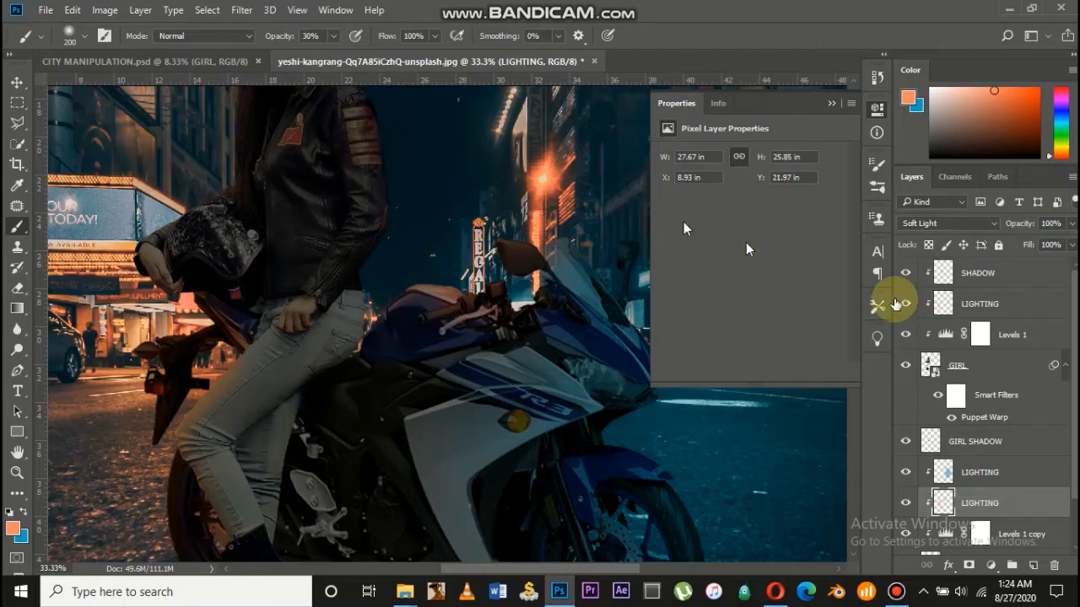
# On the upper LIGHTING layer, paint warm light down the jacket's right edge
pyautogui.click(979, 302)
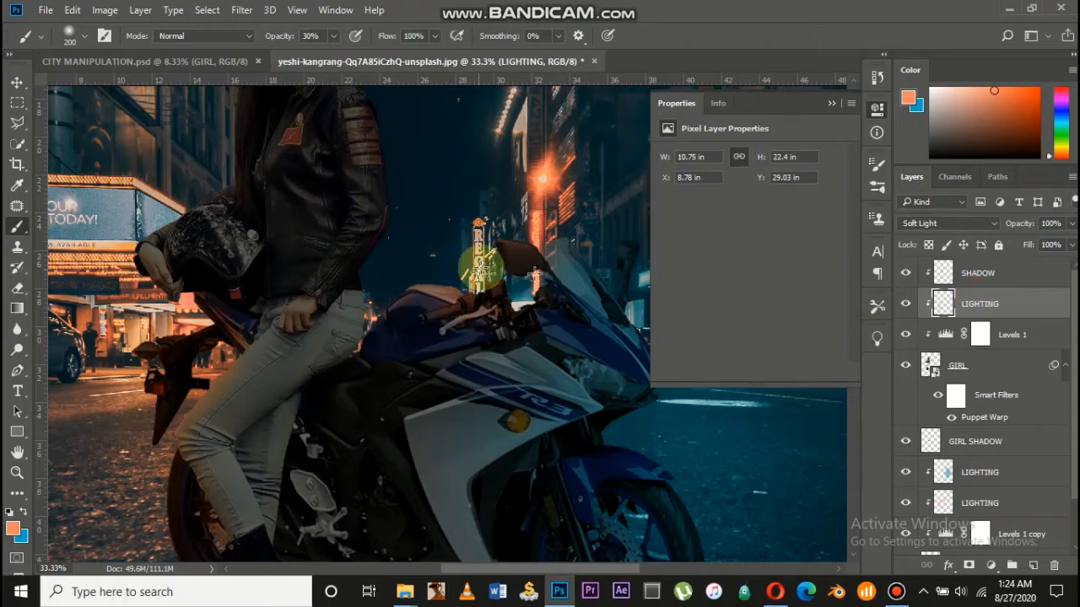
pyautogui.click(408, 163)
pyautogui.moveTo(387, 145)
pyautogui.mouseDown()
pyautogui.moveTo(397, 214)
pyautogui.moveTo(366, 309)
pyautogui.moveTo(367, 281)
pyautogui.moveTo(370, 308)
pyautogui.moveTo(366, 262)
pyautogui.moveTo(362, 290)
pyautogui.moveTo(394, 201)
pyautogui.moveTo(393, 186)
pyautogui.moveTo(393, 212)
pyautogui.moveTo(379, 138)
pyautogui.moveTo(387, 228)
pyautogui.moveTo(367, 164)
pyautogui.moveTo(384, 235)
pyautogui.moveTo(363, 173)
pyautogui.moveTo(379, 205)
pyautogui.moveTo(386, 287)
pyautogui.moveTo(386, 220)
pyautogui.moveTo(392, 327)
pyautogui.moveTo(382, 359)
pyautogui.moveTo(399, 276)
pyautogui.mouseUp()
pyautogui.scroll(2, 385, 205)
pyautogui.scroll(2, 384, 204)
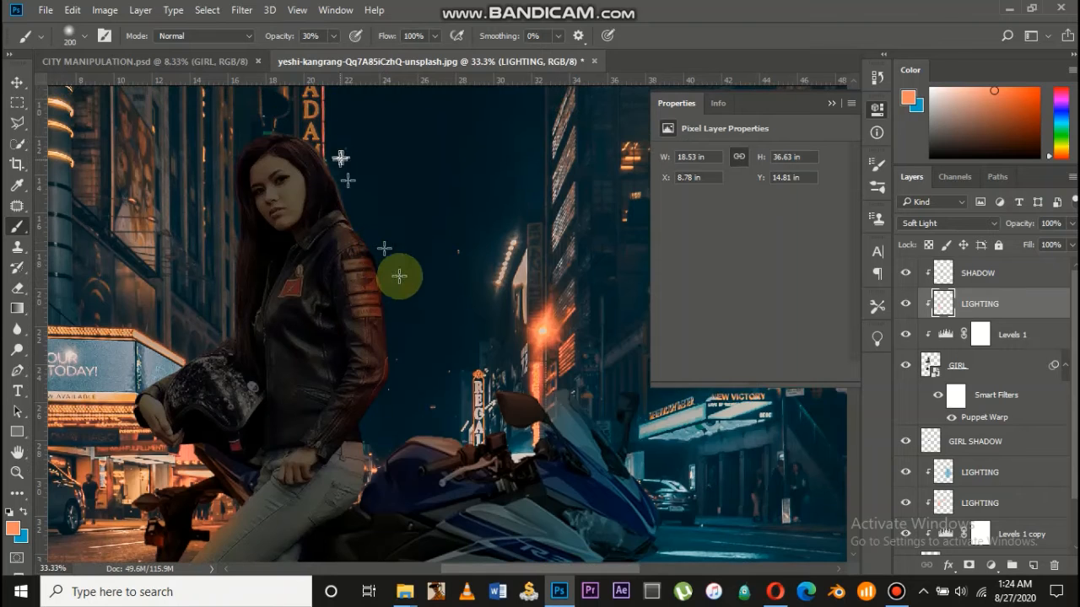
pyautogui.hscroll(-6, 400, 277)
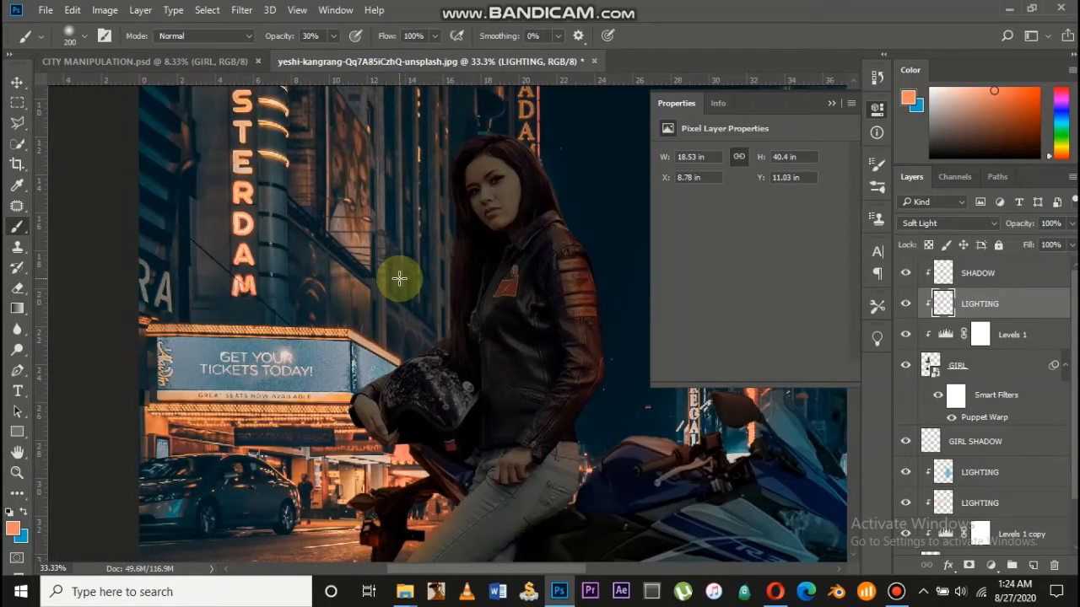
pyautogui.scroll(3, 399, 277)
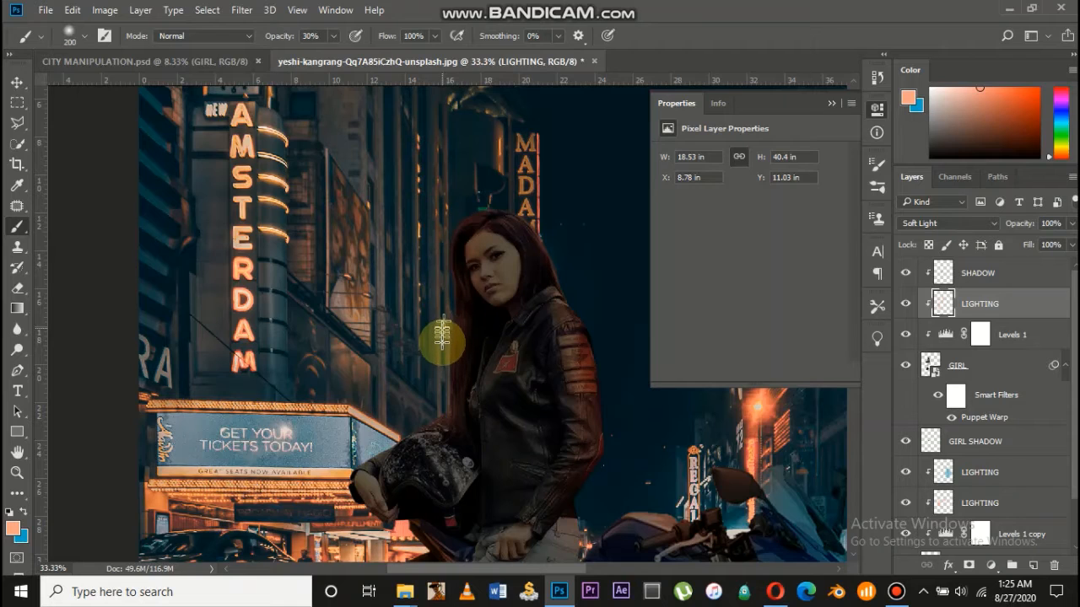
# Paint warm orange rim light along the hair, helmet, jacket edge and sleeve
pyautogui.moveTo(442, 337)
pyautogui.mouseDown()
pyautogui.moveTo(446, 272)
pyautogui.moveTo(457, 272)
pyautogui.mouseUp()
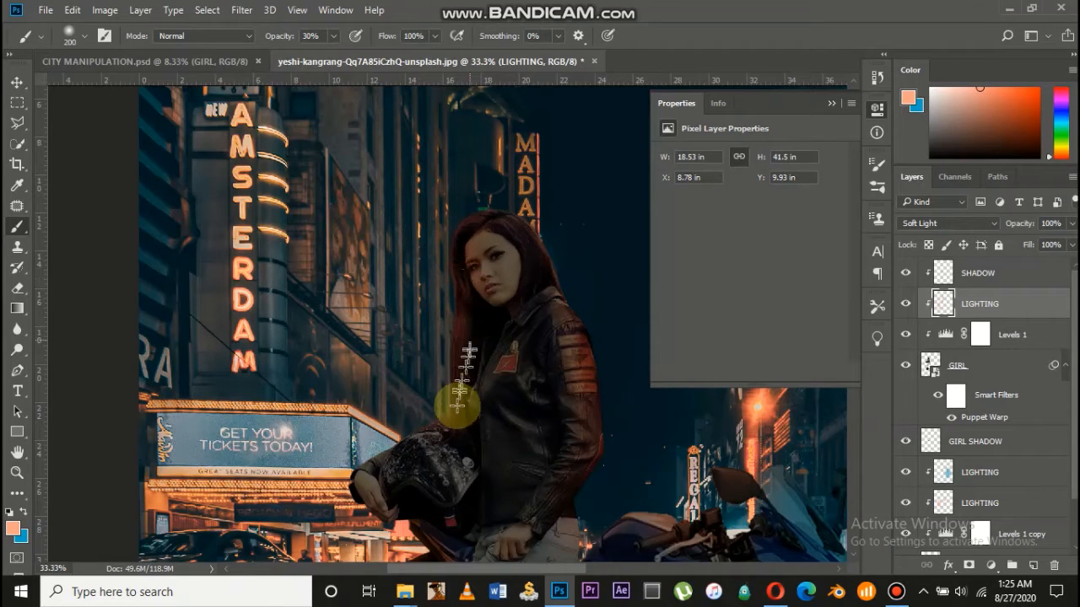
pyautogui.click(468, 477)
pyautogui.moveTo(468, 471)
pyautogui.mouseDown()
pyautogui.moveTo(489, 376)
pyautogui.moveTo(465, 507)
pyautogui.moveTo(476, 398)
pyautogui.moveTo(499, 361)
pyautogui.moveTo(478, 445)
pyautogui.moveTo(485, 491)
pyautogui.mouseUp()
pyautogui.scroll(-3, 486, 492)
pyautogui.scroll(-1, 438, 424)
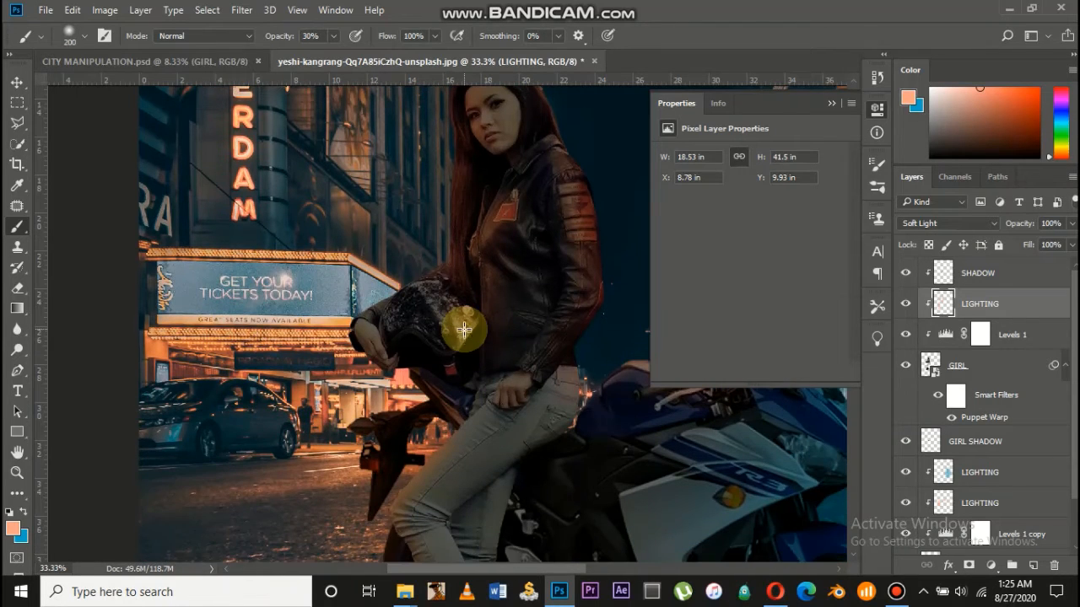
pyautogui.moveTo(429, 285)
pyautogui.mouseDown()
pyautogui.moveTo(393, 294)
pyautogui.moveTo(396, 304)
pyautogui.moveTo(418, 295)
pyautogui.moveTo(388, 324)
pyautogui.moveTo(432, 282)
pyautogui.moveTo(412, 288)
pyautogui.moveTo(347, 359)
pyautogui.moveTo(381, 284)
pyautogui.moveTo(344, 337)
pyautogui.moveTo(410, 278)
pyautogui.moveTo(362, 317)
pyautogui.moveTo(431, 309)
pyautogui.moveTo(424, 367)
pyautogui.moveTo(500, 317)
pyautogui.moveTo(508, 342)
pyautogui.moveTo(417, 476)
pyautogui.moveTo(539, 350)
pyautogui.moveTo(560, 221)
pyautogui.mouseUp()
pyautogui.moveTo(560, 221)
pyautogui.mouseDown()
pyautogui.moveTo(546, 324)
pyautogui.moveTo(473, 416)
pyautogui.moveTo(496, 428)
pyautogui.moveTo(469, 403)
pyautogui.moveTo(517, 336)
pyautogui.moveTo(435, 419)
pyautogui.mouseUp()
pyautogui.scroll(-2, 472, 397)
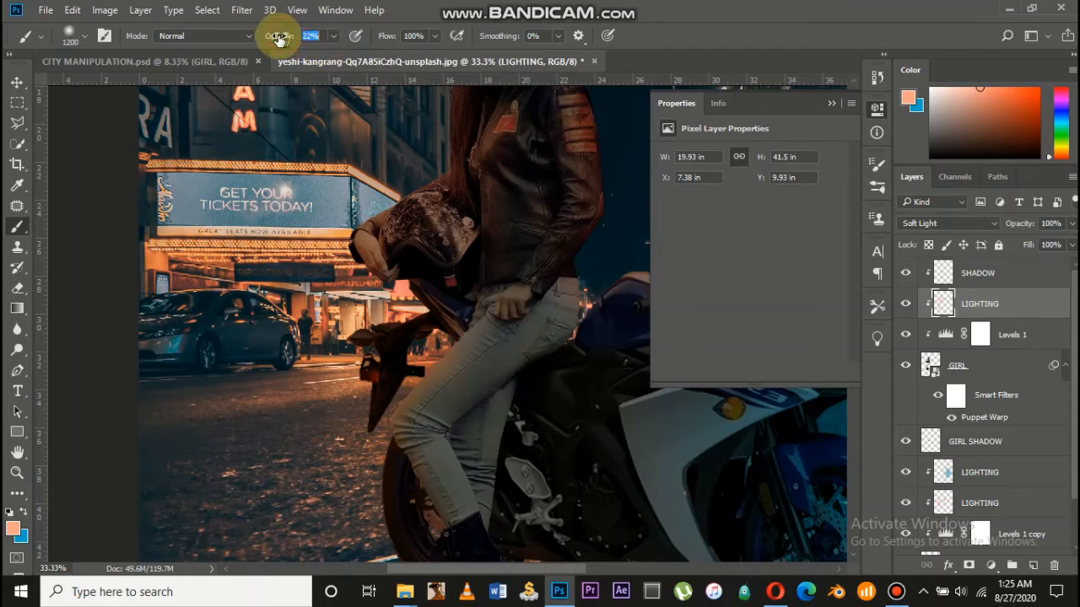
# Lower the brush opacity to 10% and brush faint warm light down the girl toward her boots
pyautogui.hotkey('ctrl', '-')
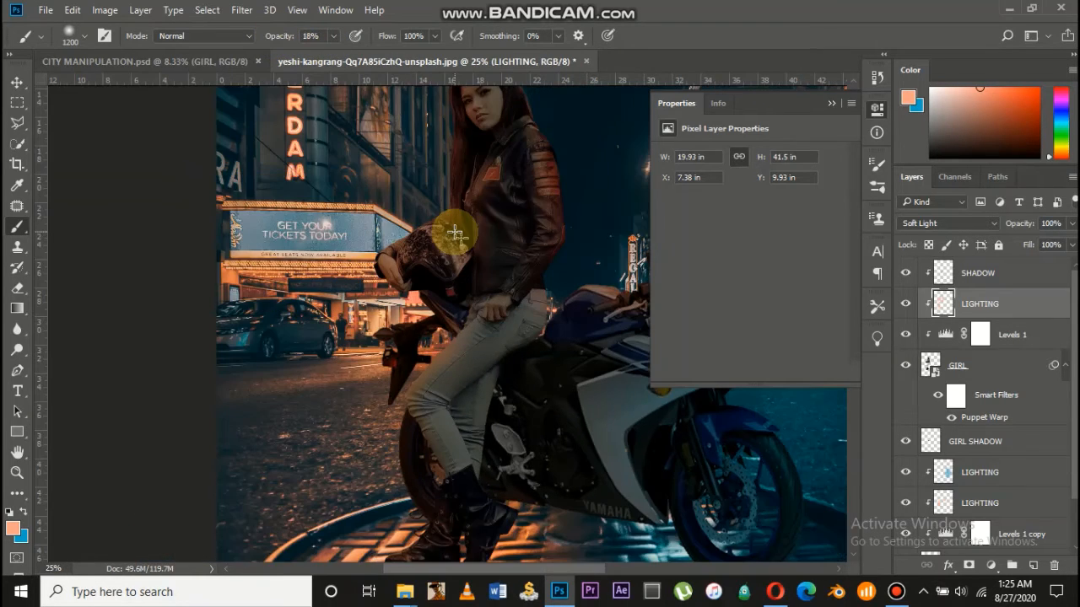
pyautogui.moveTo(517, 177); pyautogui.dragTo(415, 498)
pyautogui.scroll(-2, 397, 486)
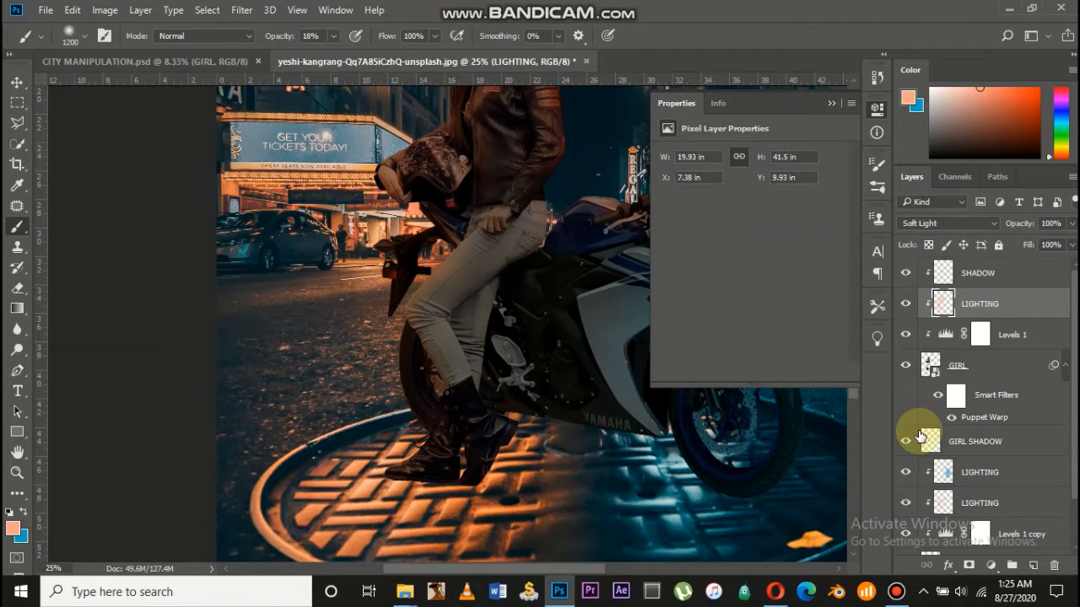
pyautogui.hotkey('ctrl', '-')
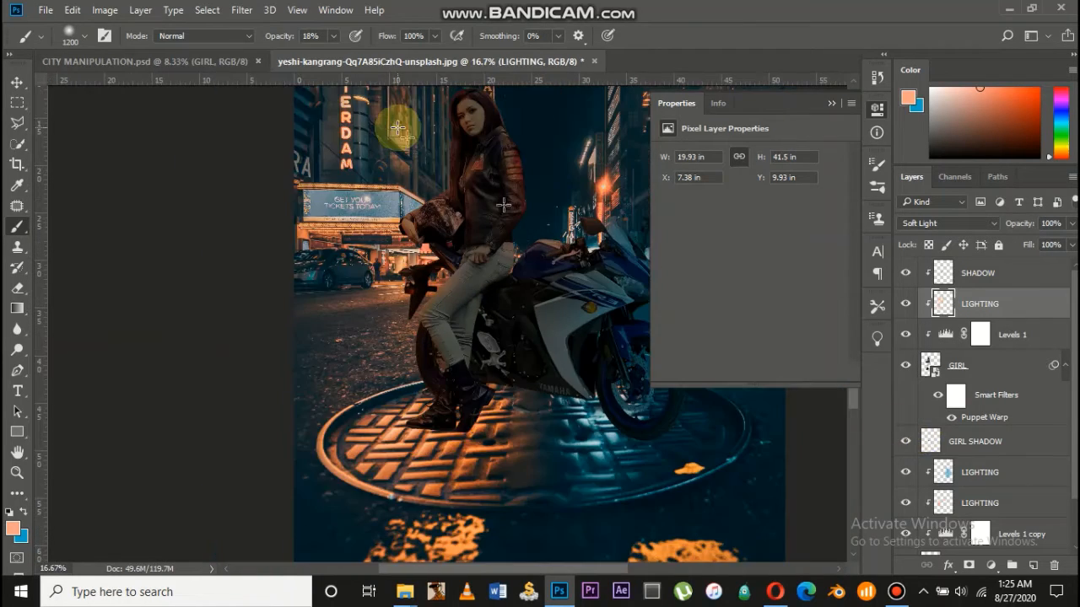
pyautogui.moveTo(285, 36); pyautogui.dragTo(274, 40)
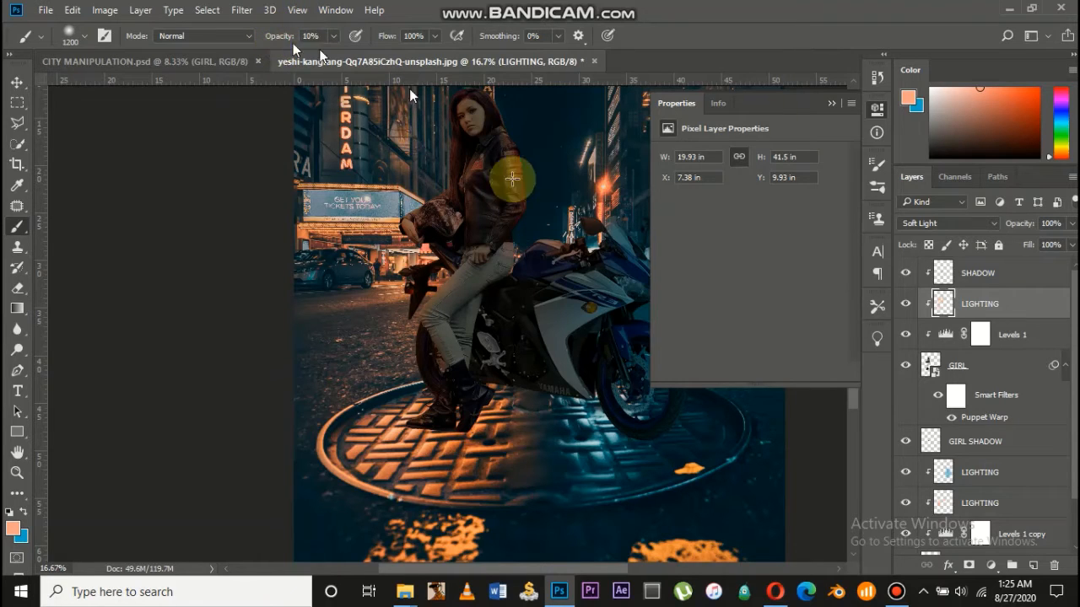
pyautogui.moveTo(509, 149); pyautogui.dragTo(455, 414)
pyautogui.moveTo(491, 286); pyautogui.dragTo(431, 477)
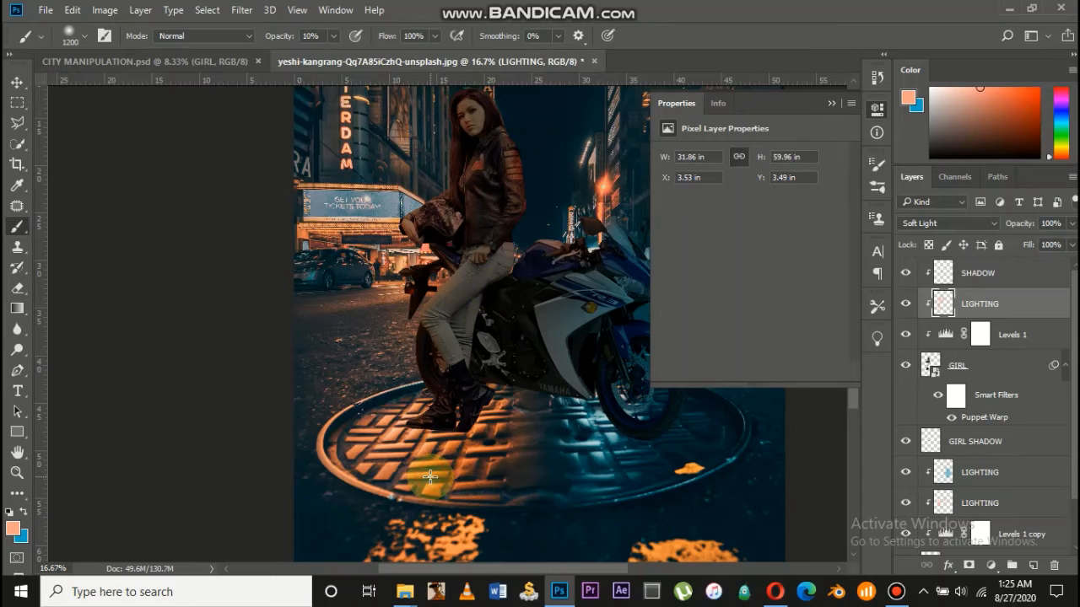
pyautogui.hscroll(3, 430, 477)
pyautogui.scroll(1, 430, 477)
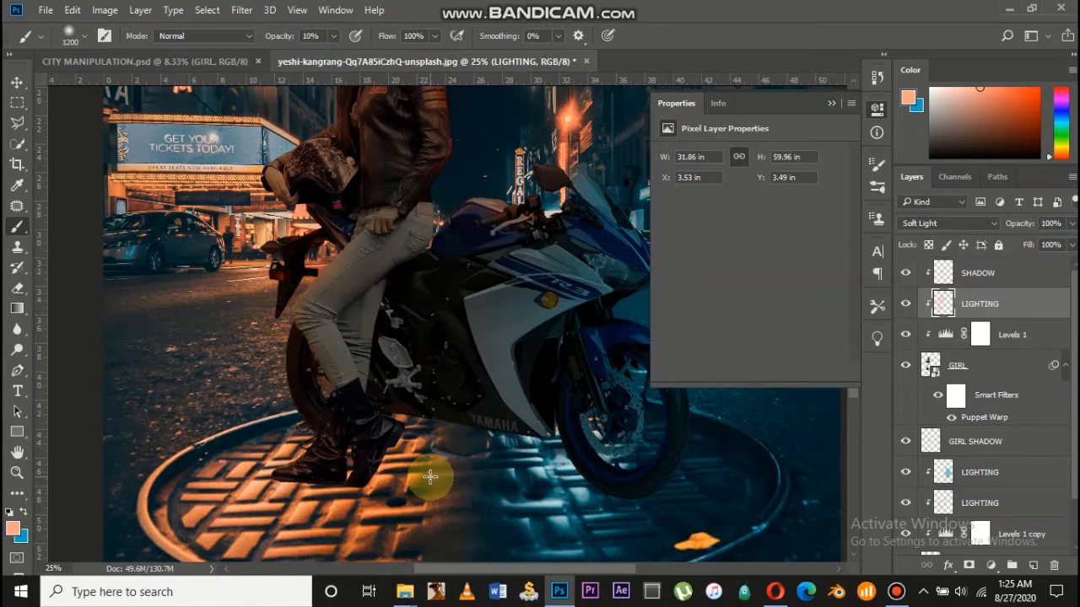
pyautogui.hscroll(1, 430, 476)
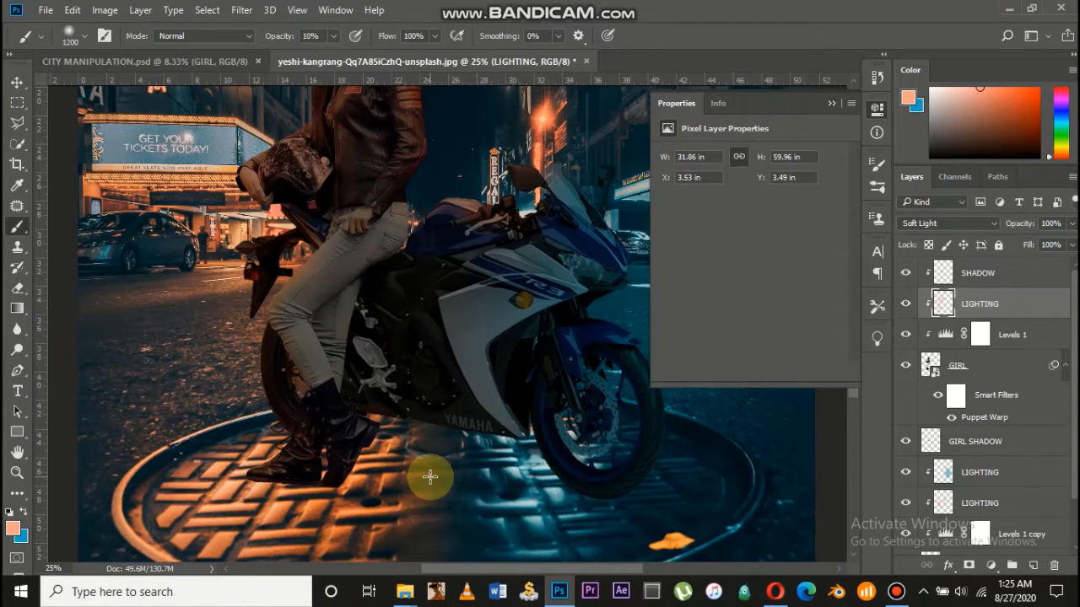
# Switch to the Move Tool and zoom in on the front wheel area
pyautogui.click(17, 83)
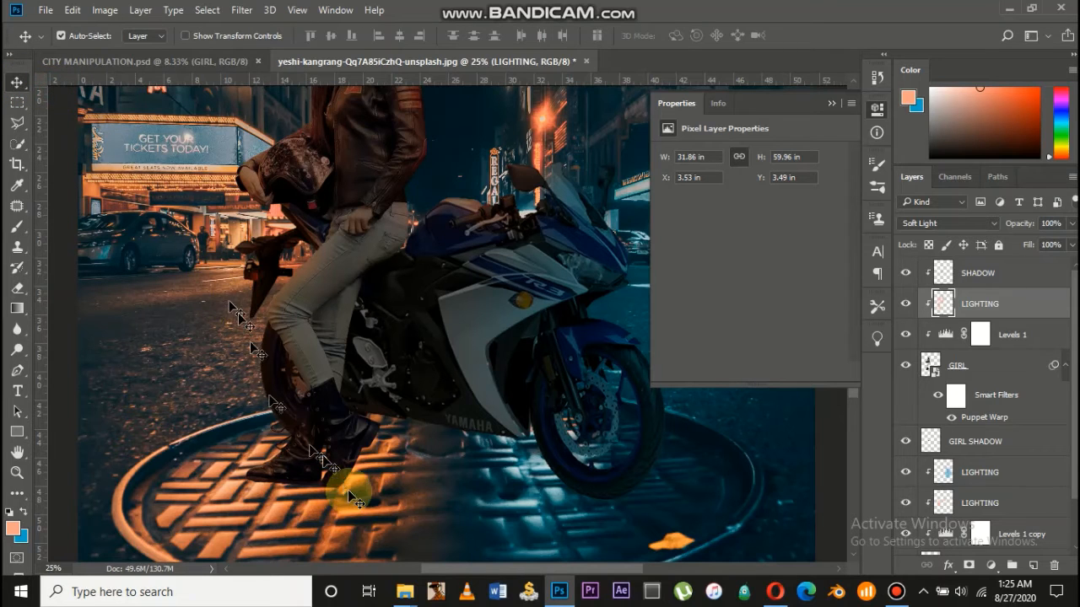
pyautogui.hotkey('ctrl', '+')
pyautogui.scroll(-3, 347, 489)
pyautogui.hscroll(4, 347, 489)
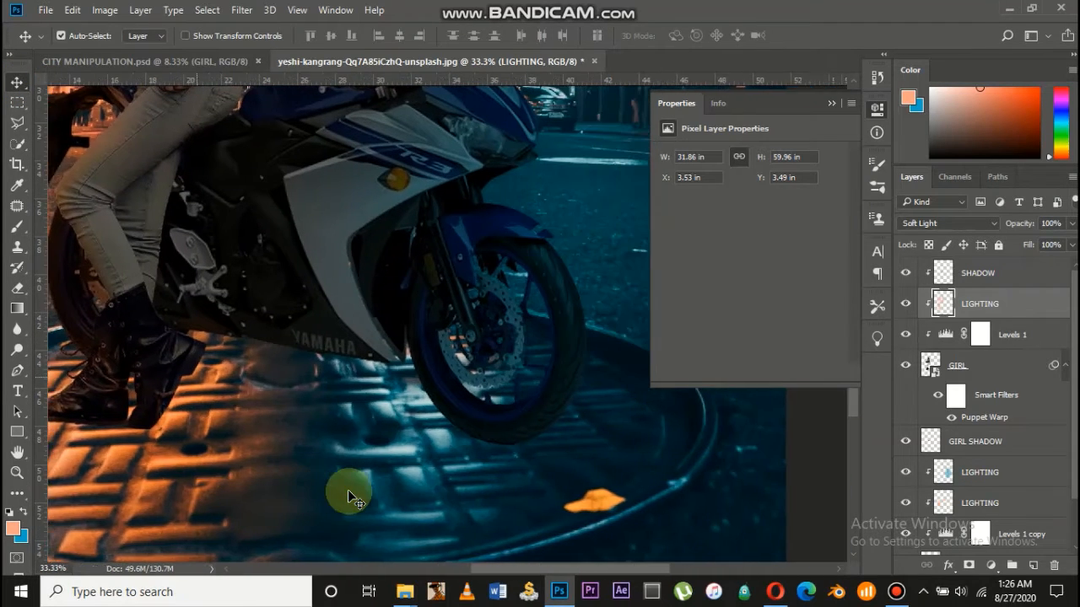
pyautogui.hscroll(2, 347, 489)
# Add an empty layer directly above Background and name it SHADOW
pyautogui.scroll(-1, 1018, 503)
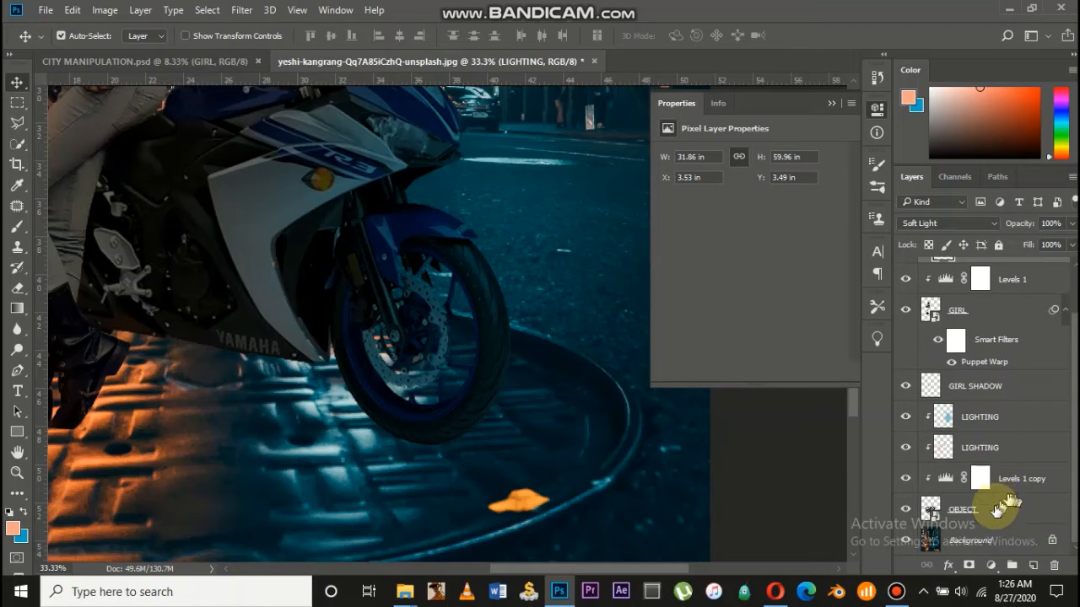
pyautogui.click(985, 533)
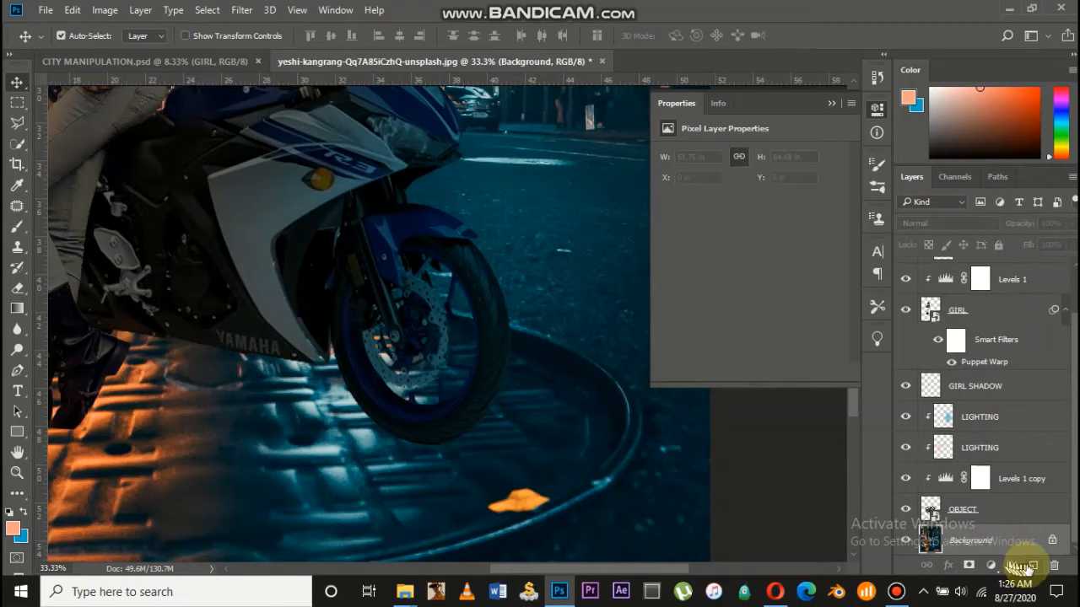
pyautogui.click(1032, 564)
pyautogui.scroll(-1, 962, 528)
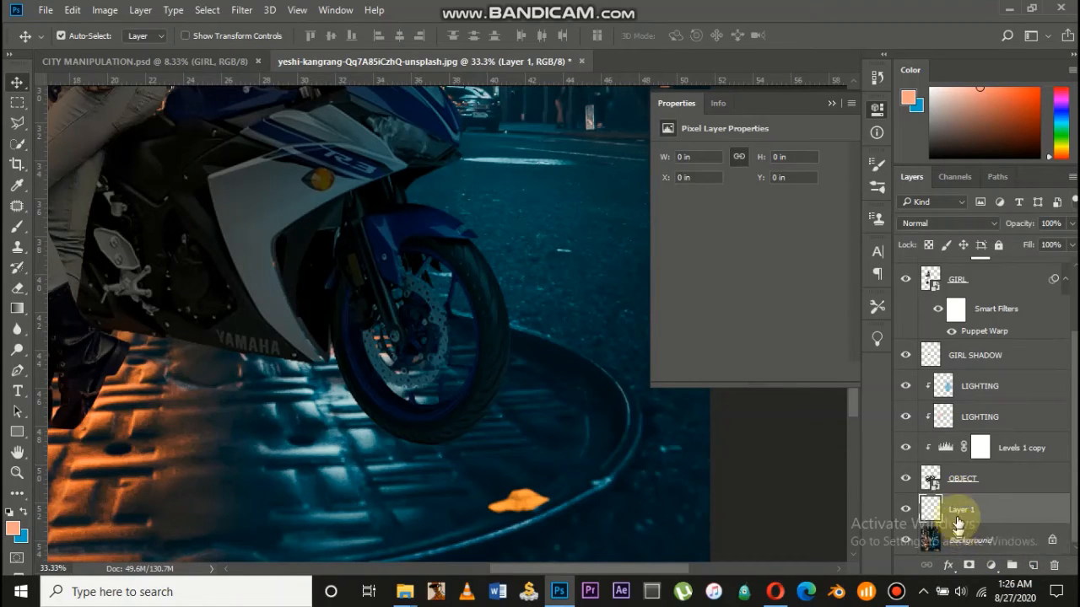
pyautogui.write('SHADOW')
pyautogui.press('Return')
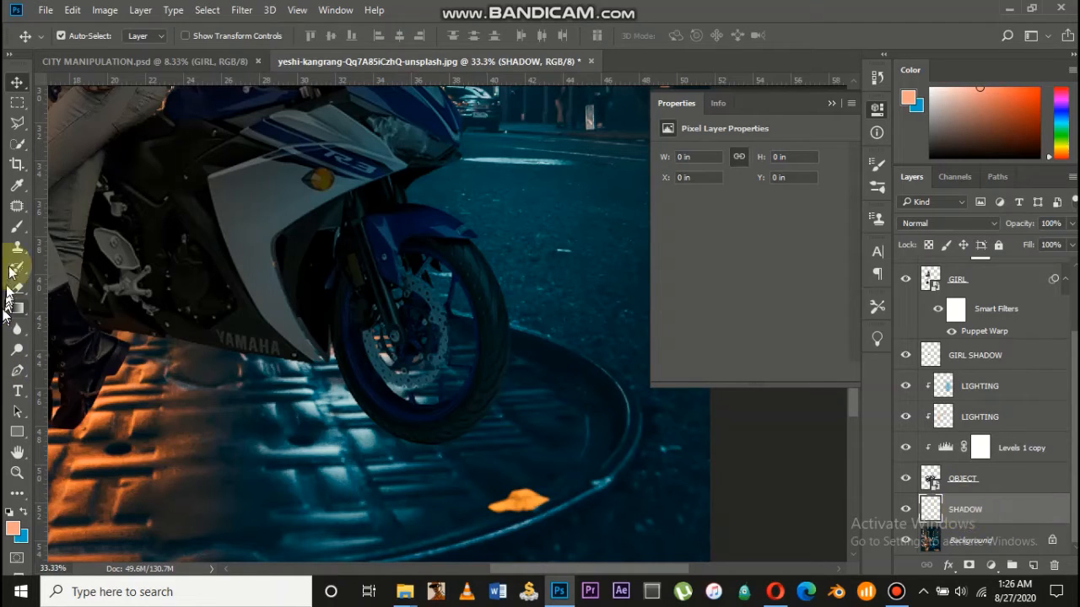
# Set up the Brush Tool with black foreground colour and 30% opacity
pyautogui.moveTo(16, 226); pyautogui.dragTo(63, 221)
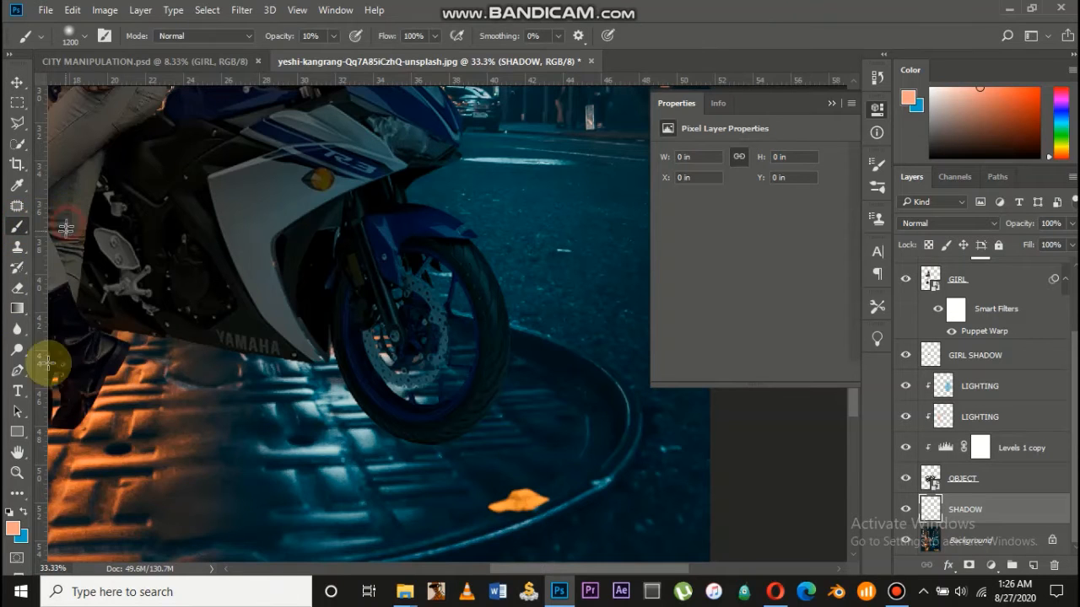
pyautogui.click(16, 530)
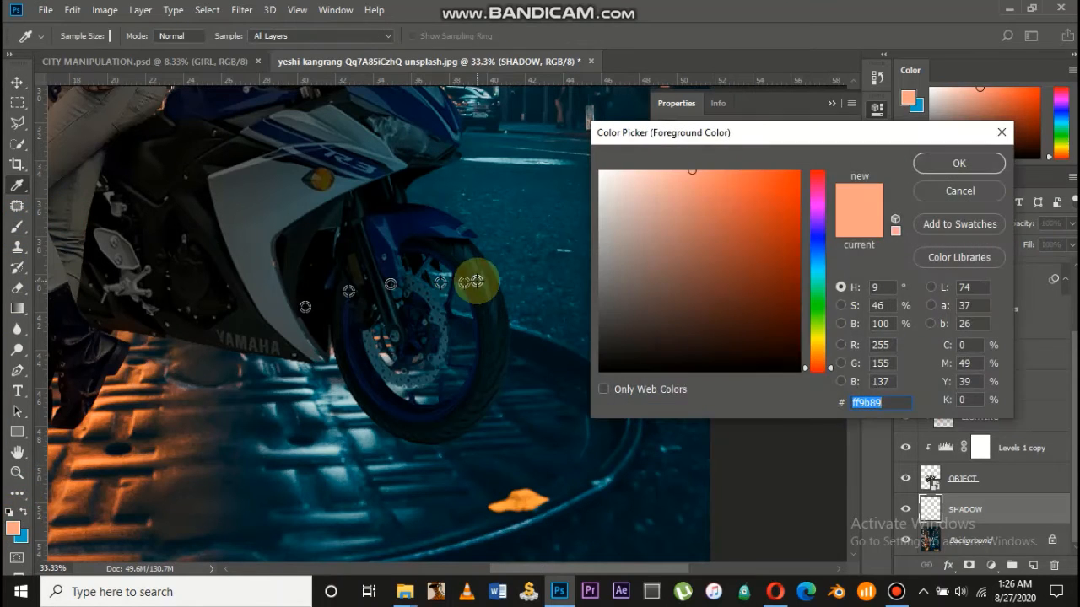
pyautogui.moveTo(735, 270); pyautogui.dragTo(826, 375)
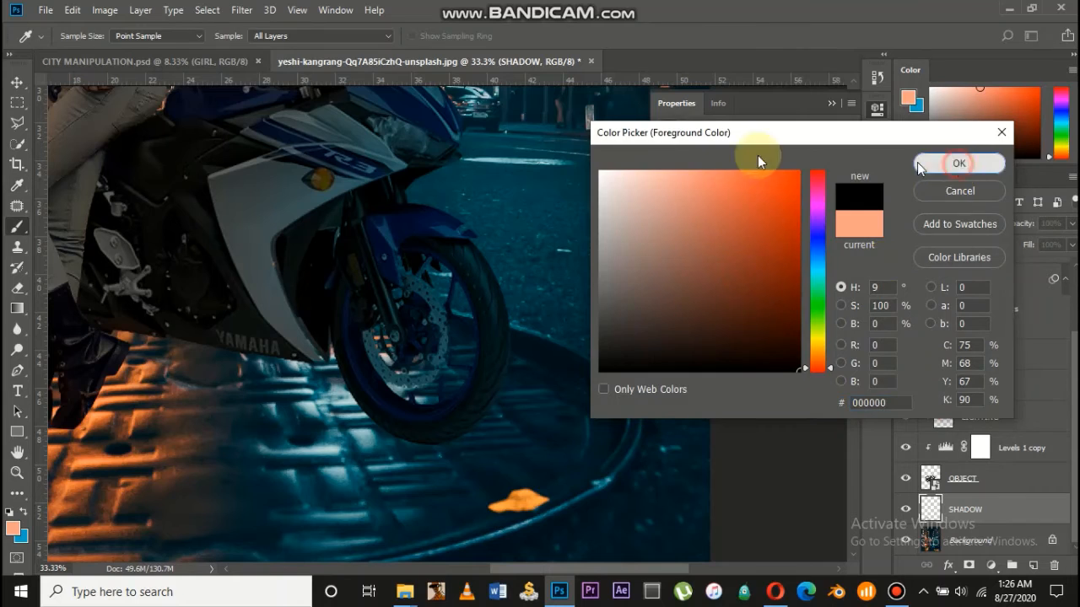
pyautogui.click(958, 166)
pyautogui.doubleClick(314, 36)
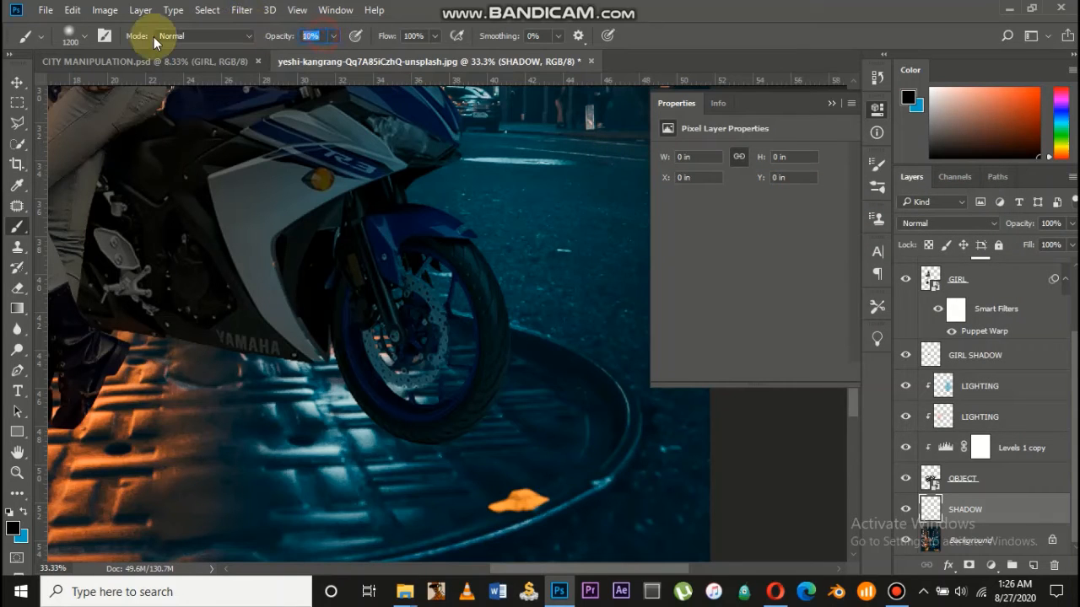
pyautogui.write('30')
pyautogui.press('Return')
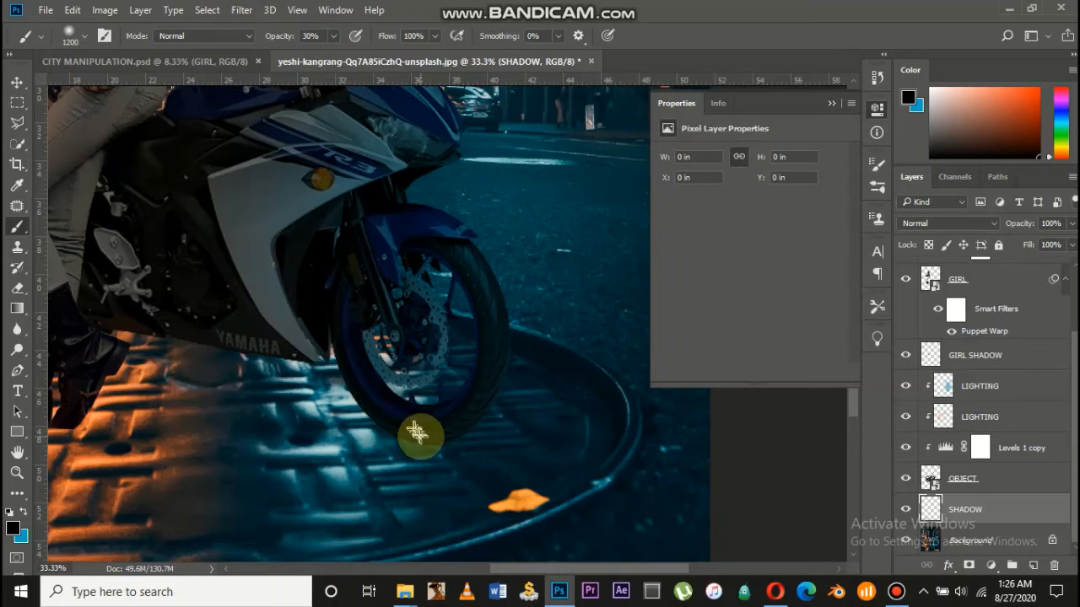
# Paint a soft black shadow under the front wheel on the SHADOW layer
pyautogui.moveTo(417, 434)
pyautogui.mouseDown()
pyautogui.moveTo(405, 437)
pyautogui.moveTo(412, 444)
pyautogui.mouseUp()
pyautogui.hotkey('ctrl', 'z')
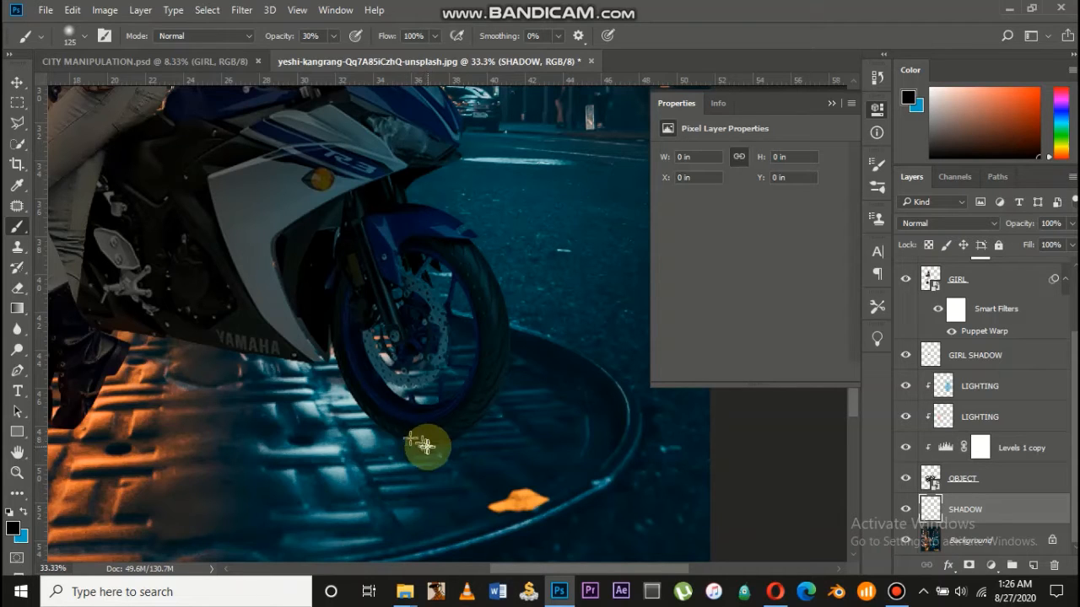
pyautogui.moveTo(351, 426)
pyautogui.mouseDown()
pyautogui.moveTo(393, 437)
pyautogui.moveTo(368, 420)
pyautogui.moveTo(378, 429)
pyautogui.moveTo(363, 429)
pyautogui.moveTo(388, 443)
pyautogui.moveTo(430, 446)
pyautogui.moveTo(383, 441)
pyautogui.moveTo(426, 439)
pyautogui.mouseUp()
pyautogui.scroll(1, 430, 438)
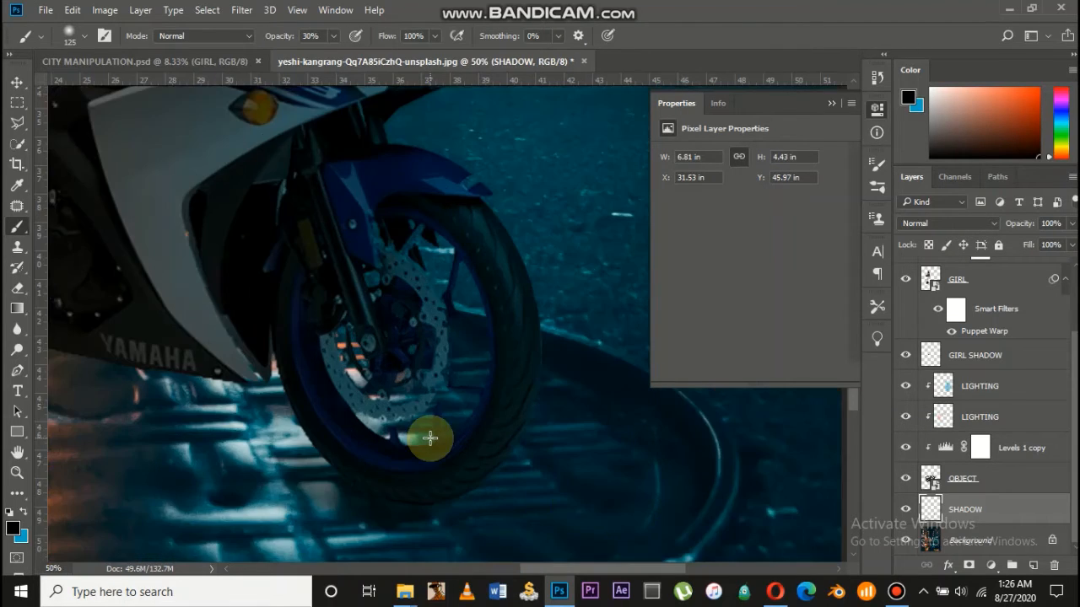
pyautogui.scroll(-2, 431, 437)
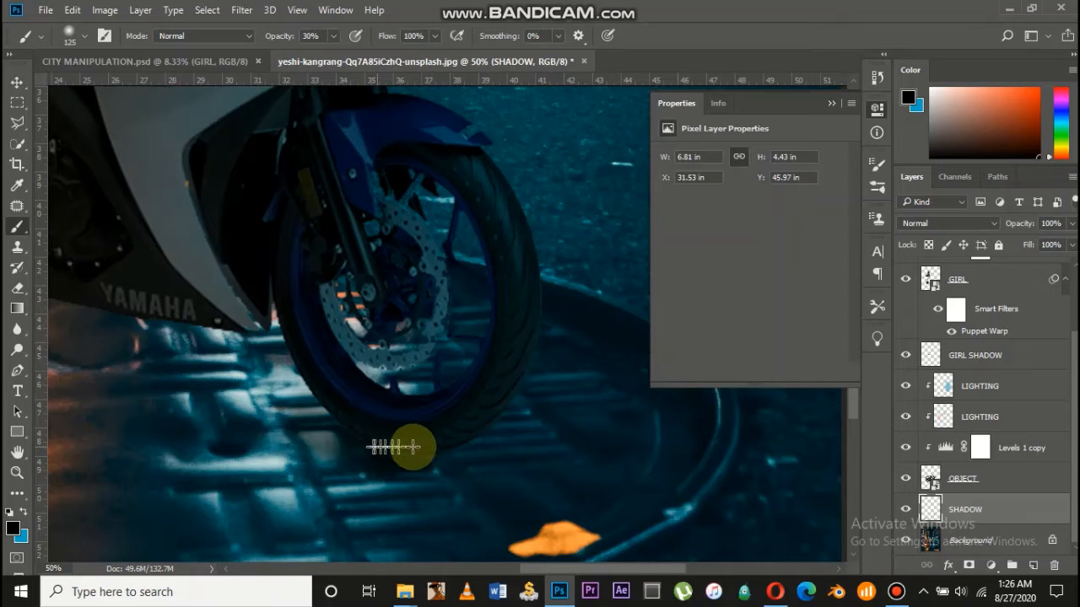
pyautogui.moveTo(369, 447)
pyautogui.mouseDown()
pyautogui.moveTo(307, 423)
pyautogui.moveTo(398, 452)
pyautogui.moveTo(464, 434)
pyautogui.moveTo(404, 446)
pyautogui.moveTo(422, 445)
pyautogui.moveTo(227, 402)
pyautogui.moveTo(366, 457)
pyautogui.moveTo(306, 419)
pyautogui.moveTo(183, 383)
pyautogui.moveTo(379, 452)
pyautogui.mouseUp()
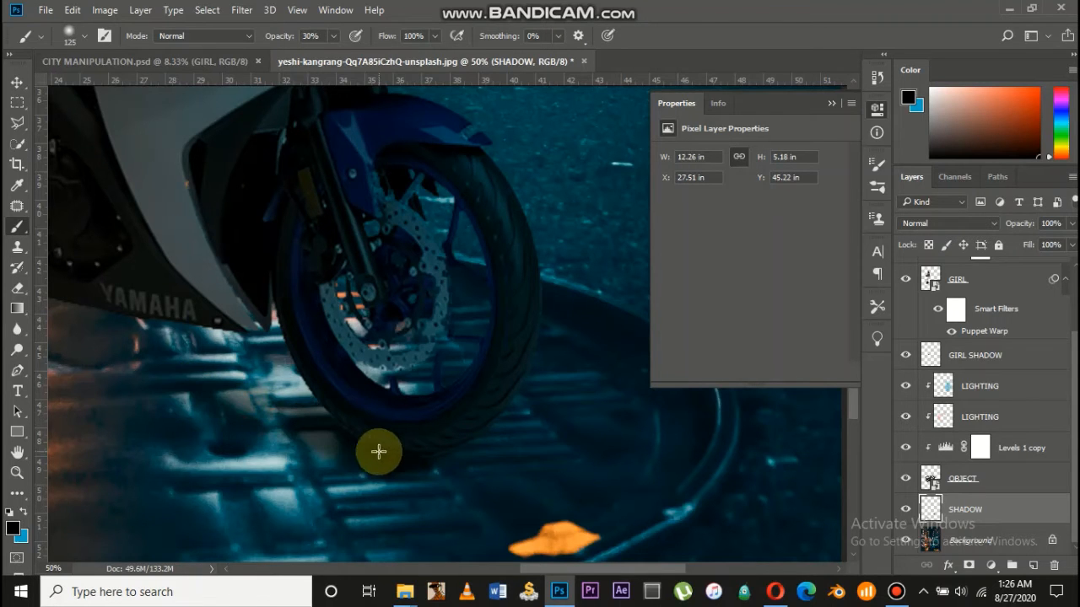
pyautogui.scroll(-3, 378, 452)
pyautogui.scroll(2, 378, 452)
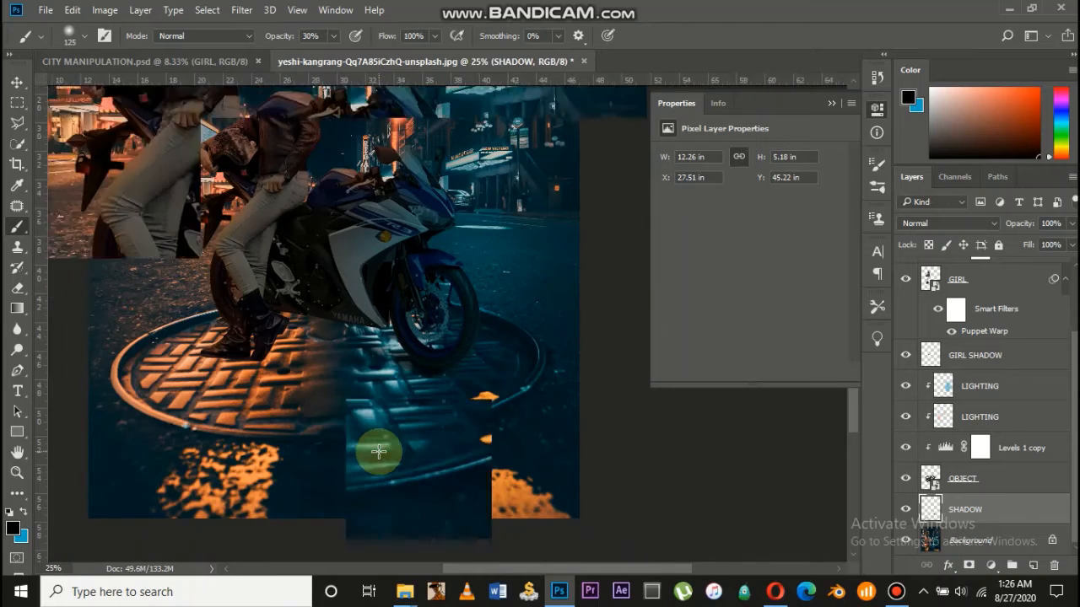
pyautogui.moveTo(378, 452)
pyautogui.mouseDown()
pyautogui.moveTo(414, 434)
pyautogui.moveTo(306, 379)
pyautogui.moveTo(306, 369)
pyautogui.moveTo(363, 389)
pyautogui.moveTo(270, 354)
pyautogui.moveTo(405, 429)
pyautogui.mouseUp()
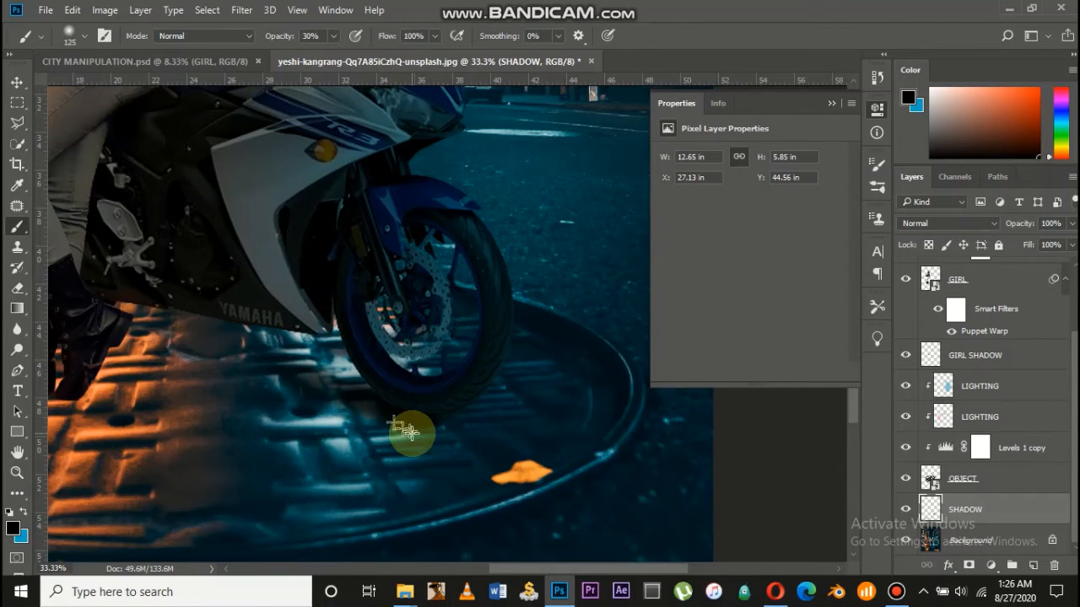
# Paint a soft shadow under the rider's boot
pyautogui.hscroll(-2, 412, 434)
pyautogui.hscroll(-5, 412, 433)
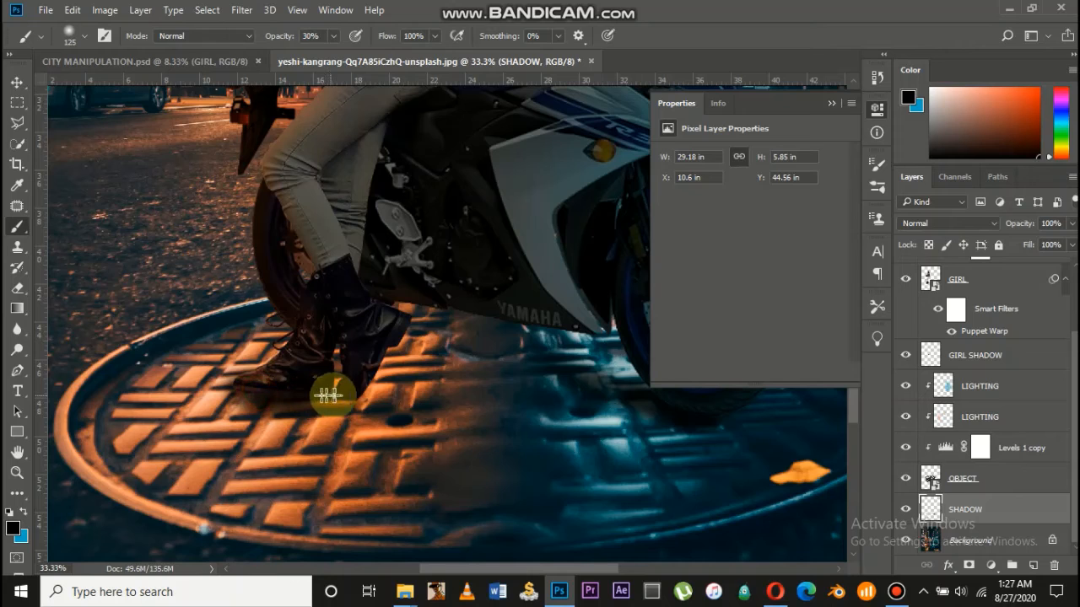
pyautogui.moveTo(339, 403)
pyautogui.mouseDown()
pyautogui.moveTo(285, 392)
pyautogui.moveTo(359, 404)
pyautogui.moveTo(227, 391)
pyautogui.moveTo(292, 396)
pyautogui.moveTo(239, 389)
pyautogui.mouseUp()
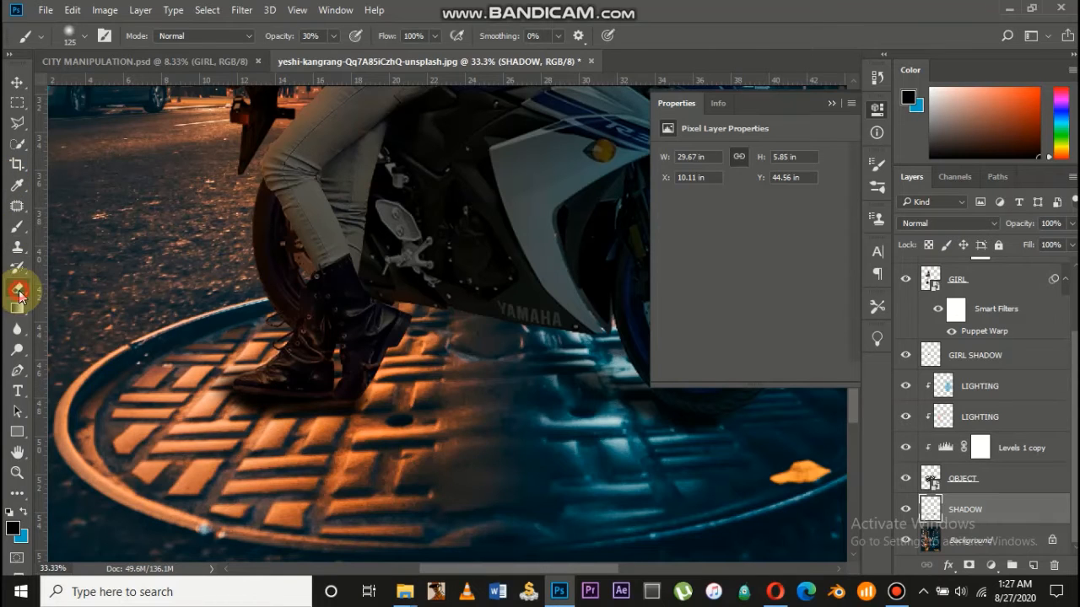
# Erase the excess shadow beside and below the boot with the Eraser at 8% opacity
pyautogui.moveTo(19, 292); pyautogui.dragTo(97, 289)
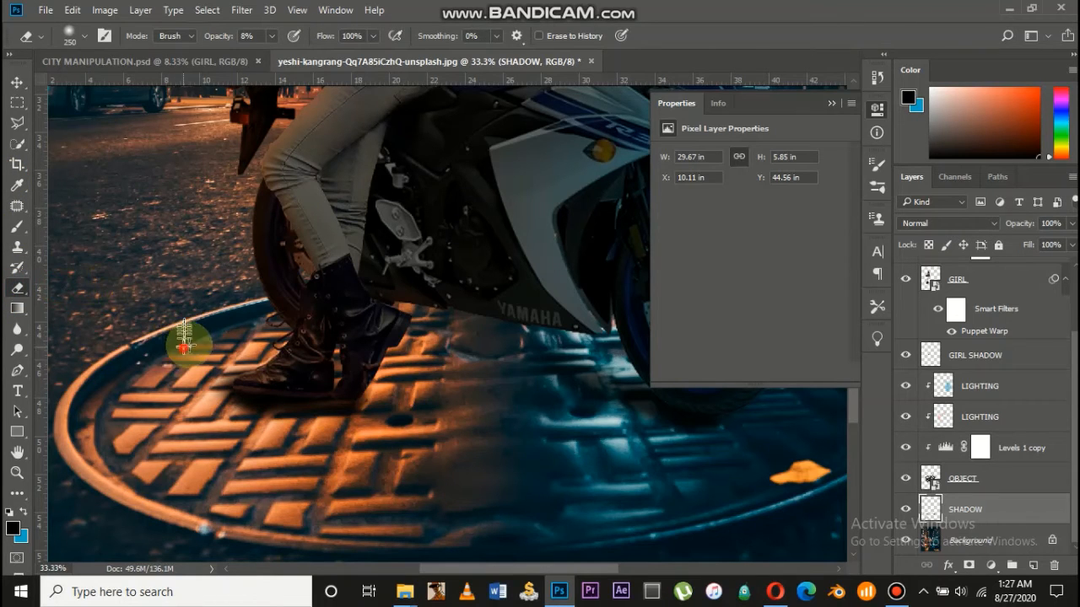
pyautogui.moveTo(184, 344)
pyautogui.mouseDown()
pyautogui.moveTo(211, 346)
pyautogui.moveTo(218, 376)
pyautogui.moveTo(232, 364)
pyautogui.moveTo(200, 422)
pyautogui.moveTo(224, 341)
pyautogui.moveTo(209, 358)
pyautogui.moveTo(213, 396)
pyautogui.moveTo(241, 441)
pyautogui.moveTo(255, 429)
pyautogui.moveTo(283, 432)
pyautogui.mouseUp()
pyautogui.moveTo(282, 432)
pyautogui.mouseDown()
pyautogui.moveTo(244, 413)
pyautogui.moveTo(345, 421)
pyautogui.moveTo(118, 396)
pyautogui.moveTo(145, 412)
pyautogui.mouseUp()
# Repaint the shadow directly under the boot with the Brush Tool, then zoom back out
pyautogui.hotkey('ctrl', '+')
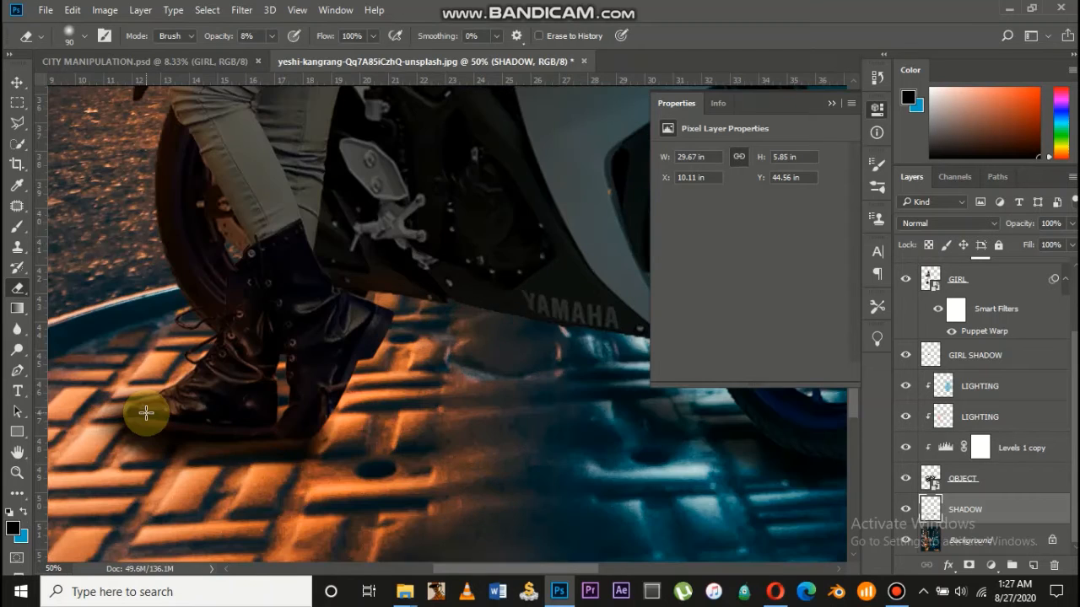
pyautogui.click(15, 227)
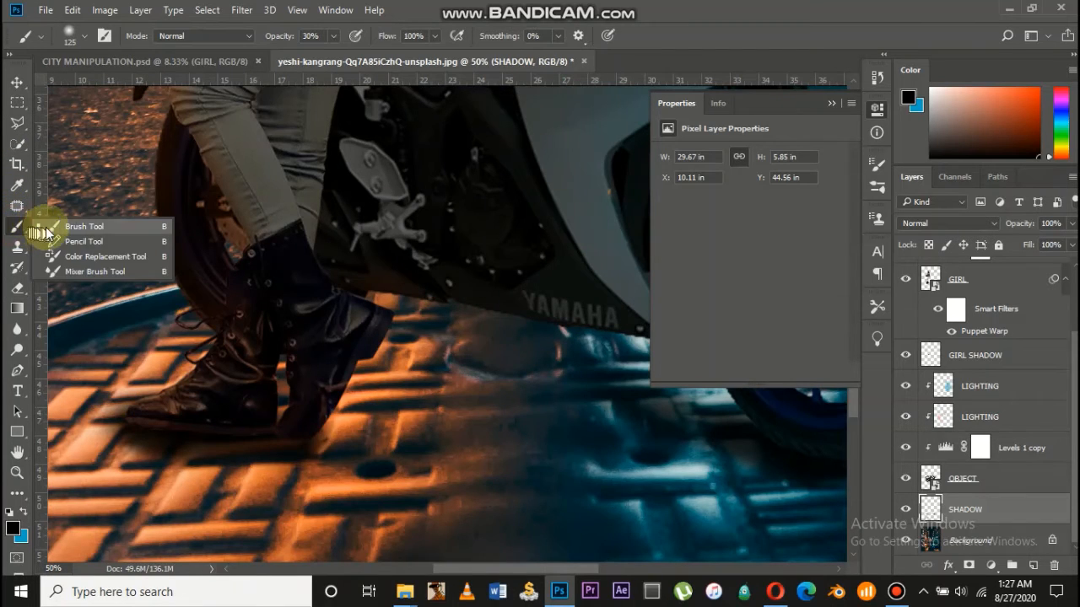
pyautogui.click(76, 228)
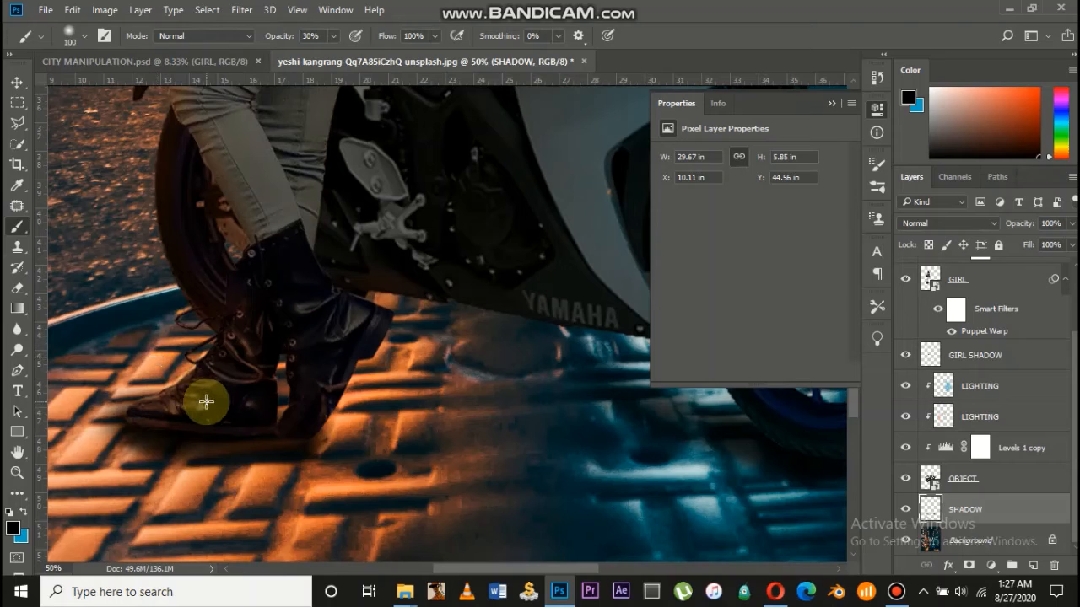
pyautogui.moveTo(206, 403)
pyautogui.mouseDown()
pyautogui.moveTo(156, 422)
pyautogui.moveTo(190, 433)
pyautogui.moveTo(149, 433)
pyautogui.moveTo(289, 441)
pyautogui.moveTo(157, 434)
pyautogui.mouseUp()
pyautogui.hotkey('ctrl', '-')
pyautogui.hotkey('ctrl', '-')
pyautogui.hotkey('ctrl', '-')
pyautogui.hotkey('ctrl', '-')
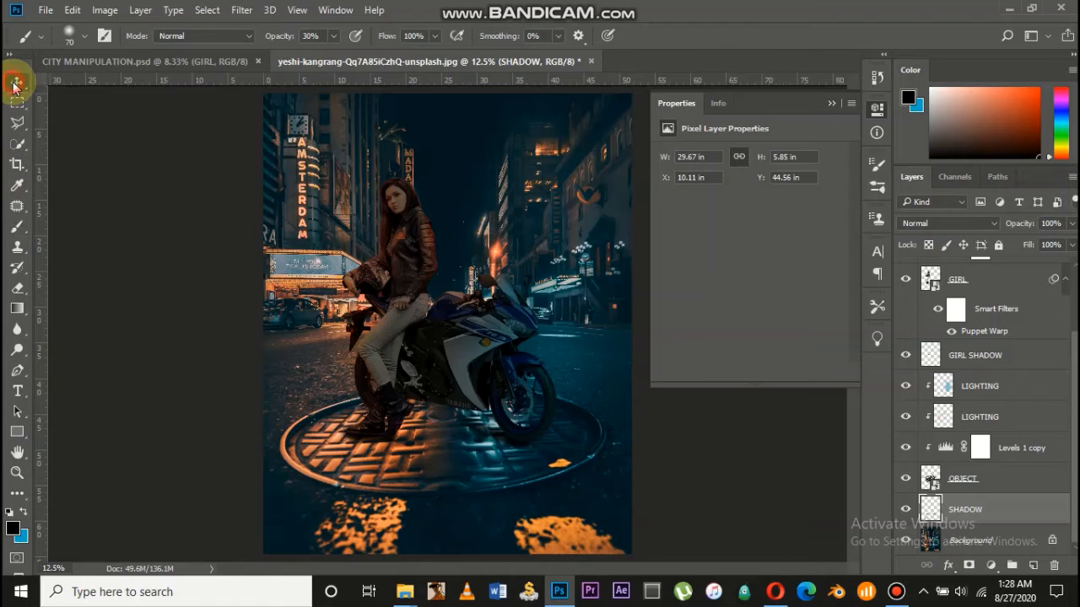
pyautogui.click(15, 85)
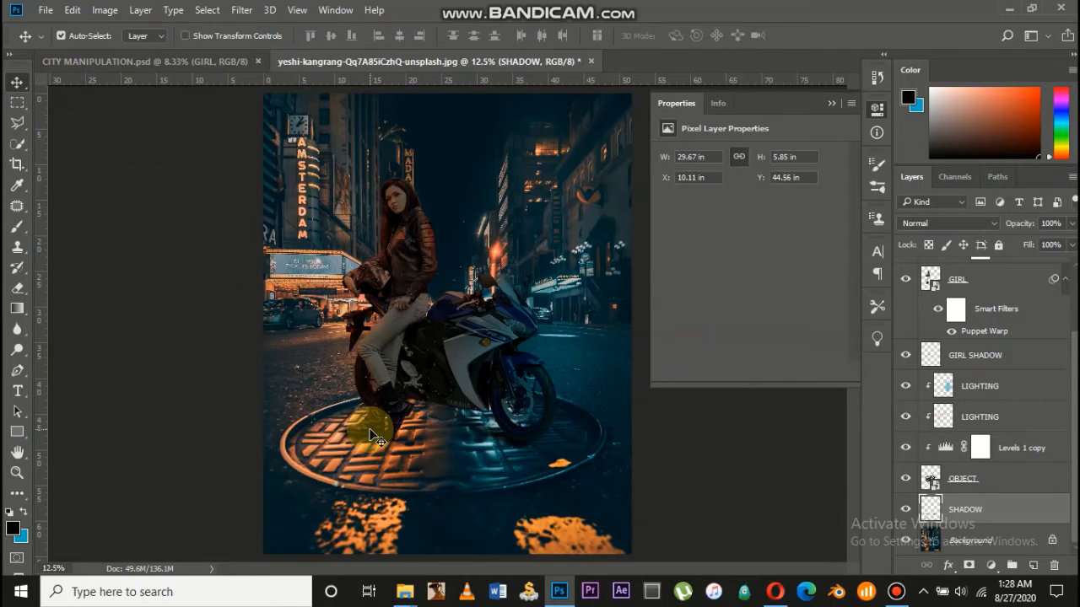
# Group the layers from GIRL down to SHADOW as Group 1 and duplicate it as Group 1 copy
pyautogui.hotkey('ctrl', '-')
pyautogui.hotkey('ctrl', '+')
pyautogui.moveTo(980, 448); pyautogui.dragTo(992, 303)
pyautogui.scroll(3, 993, 303)
pyautogui.click(997, 280)
pyautogui.scroll(-3, 970, 457)
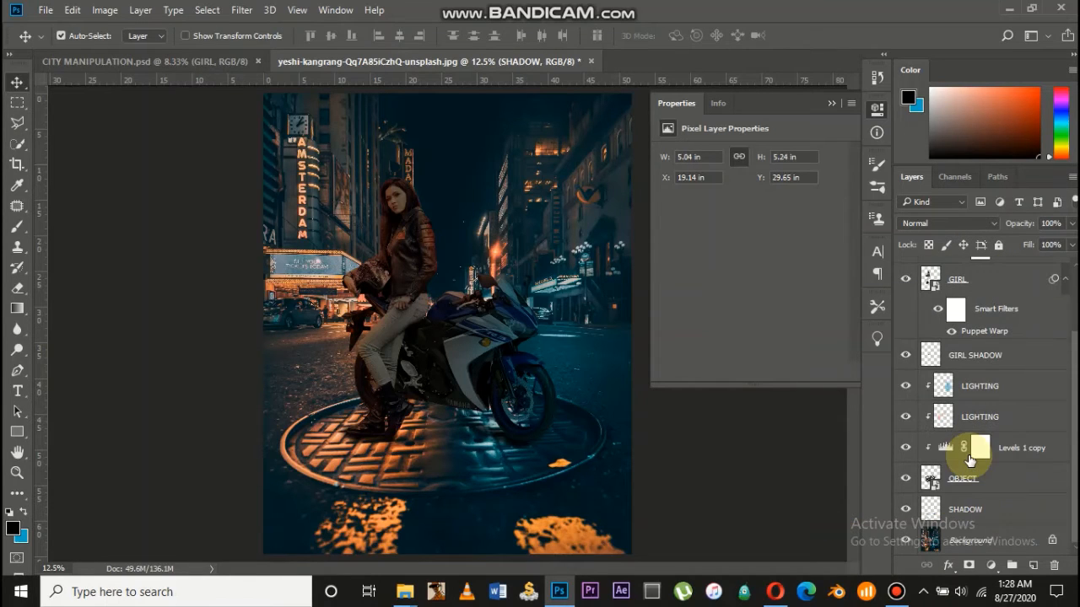
pyautogui.moveTo(968, 455); pyautogui.dragTo(976, 504)
pyautogui.keyDown('shift'); pyautogui.click(974, 507); pyautogui.keyUp('shift')
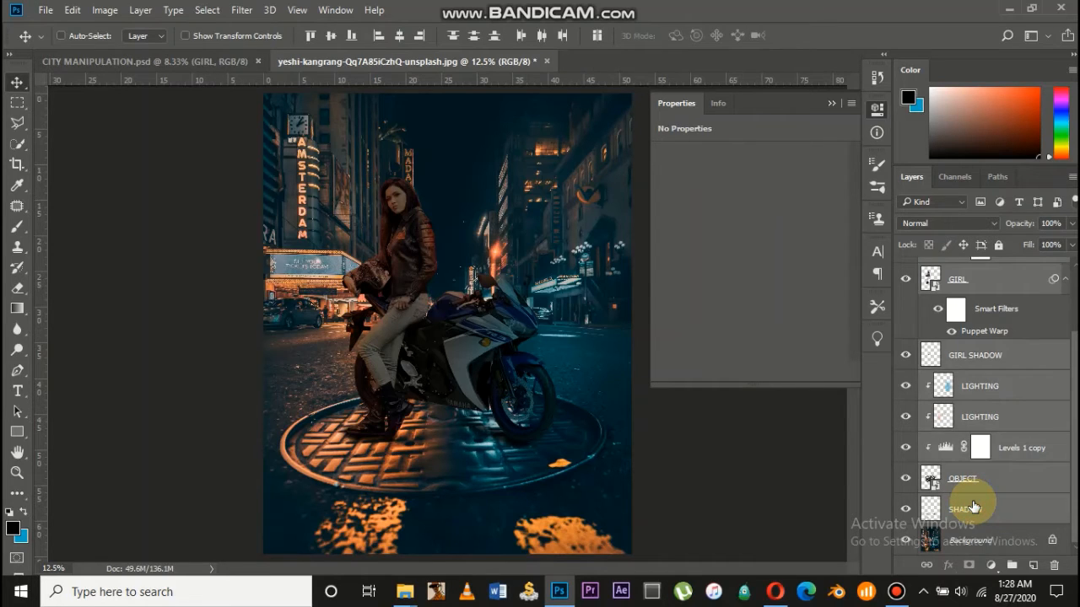
pyautogui.hotkey('ctrl', 'g')
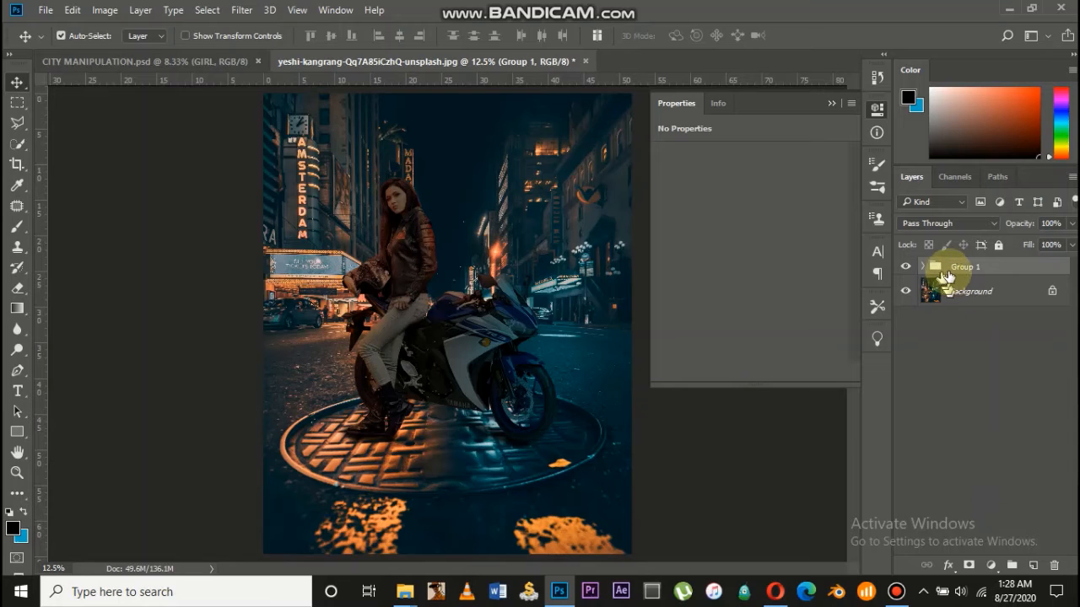
pyautogui.hotkey('ctrl', 'j')
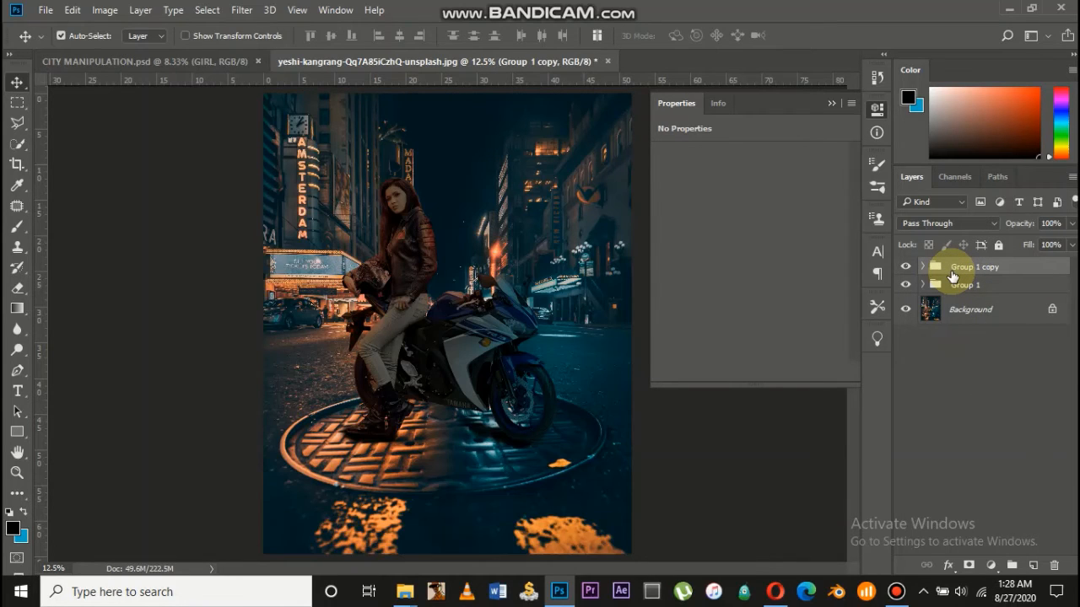
# Flip Group 1 copy vertically with Free Transform and move it below the bike
pyautogui.hotkey('ctrl', 't')
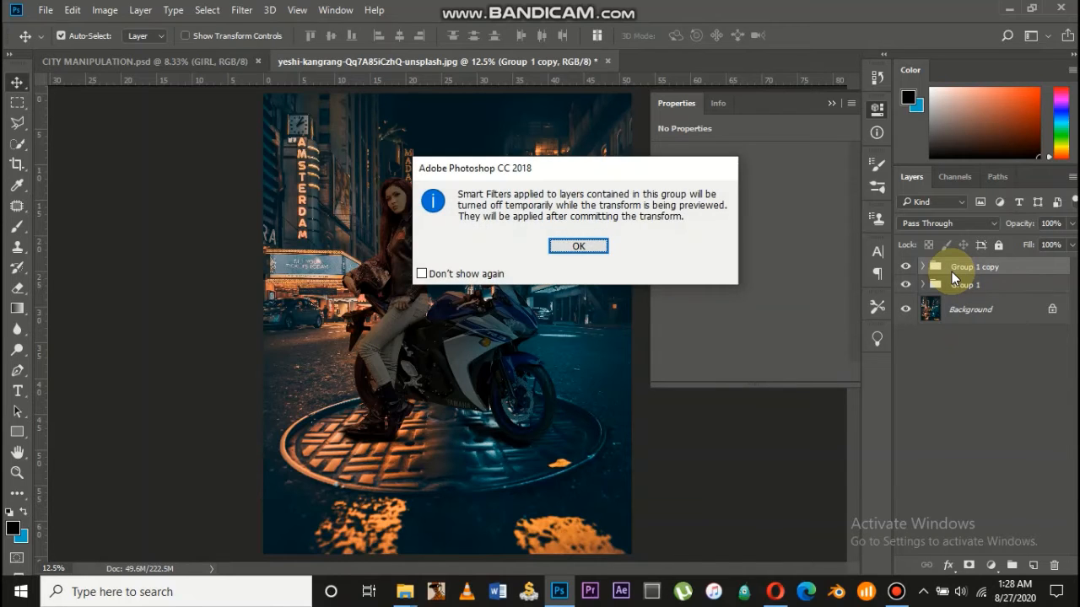
pyautogui.click(578, 246)
pyautogui.rightClick(385, 266)
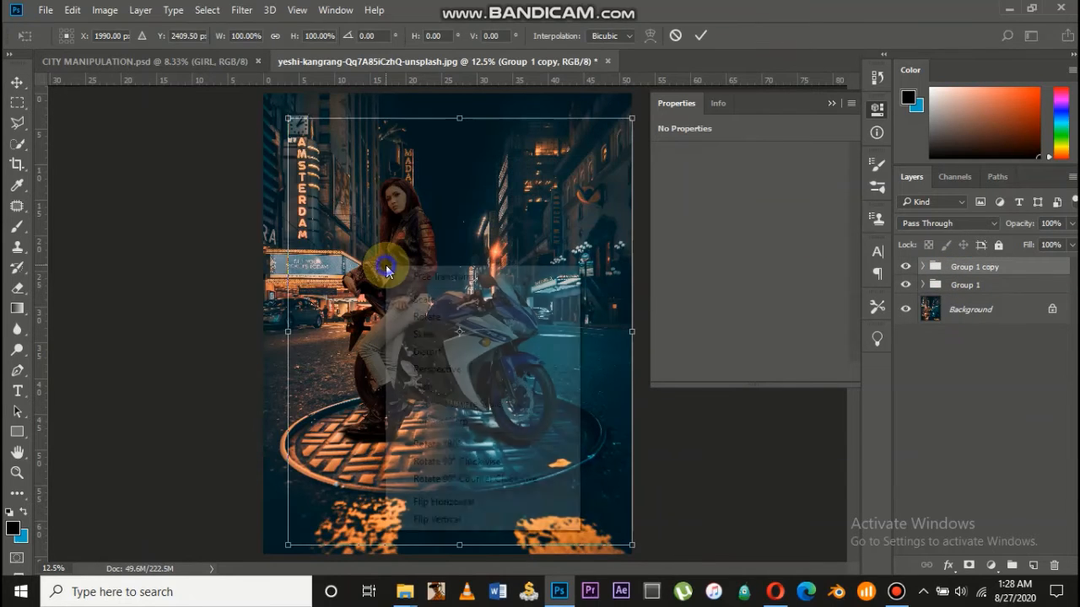
pyautogui.click(477, 518)
pyautogui.moveTo(469, 235); pyautogui.dragTo(475, 483)
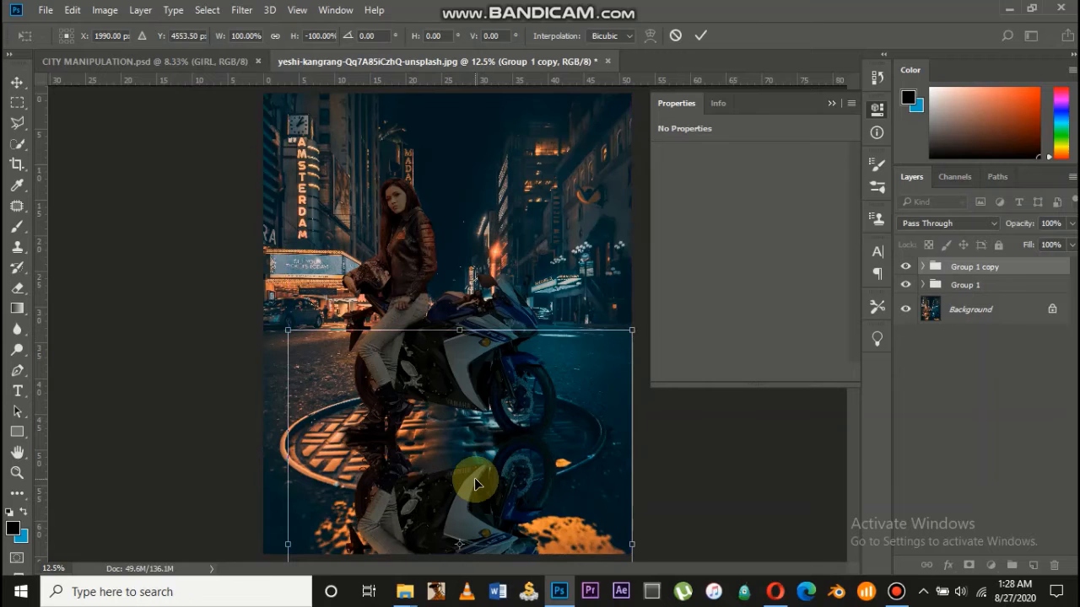
pyautogui.hotkey('ctrl', '-')
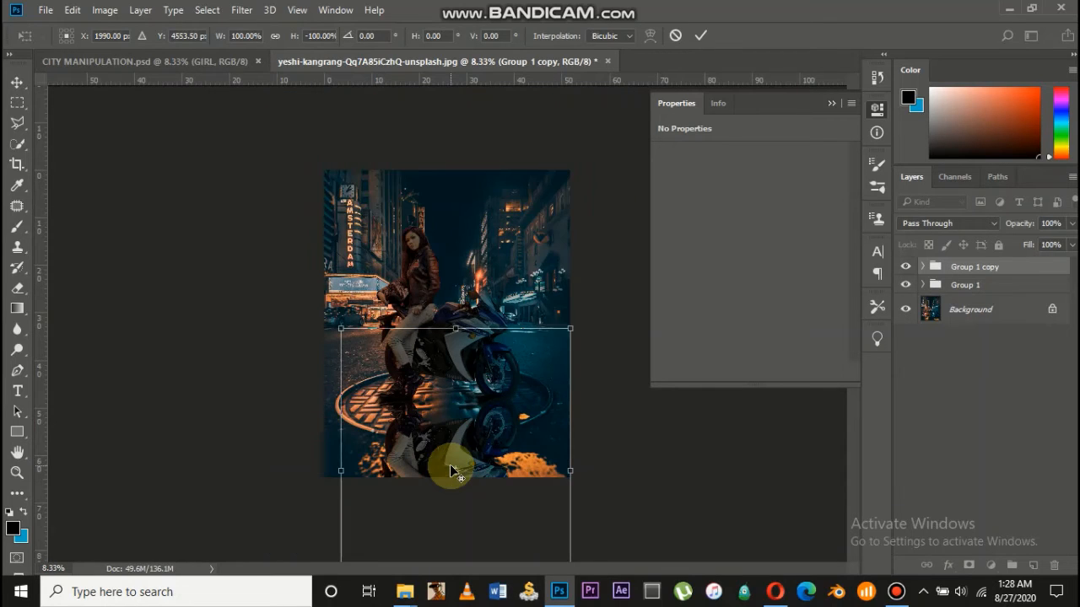
# Squash the flipped copy to -27.24% height and position it under the bike
pyautogui.rightClick(449, 426)
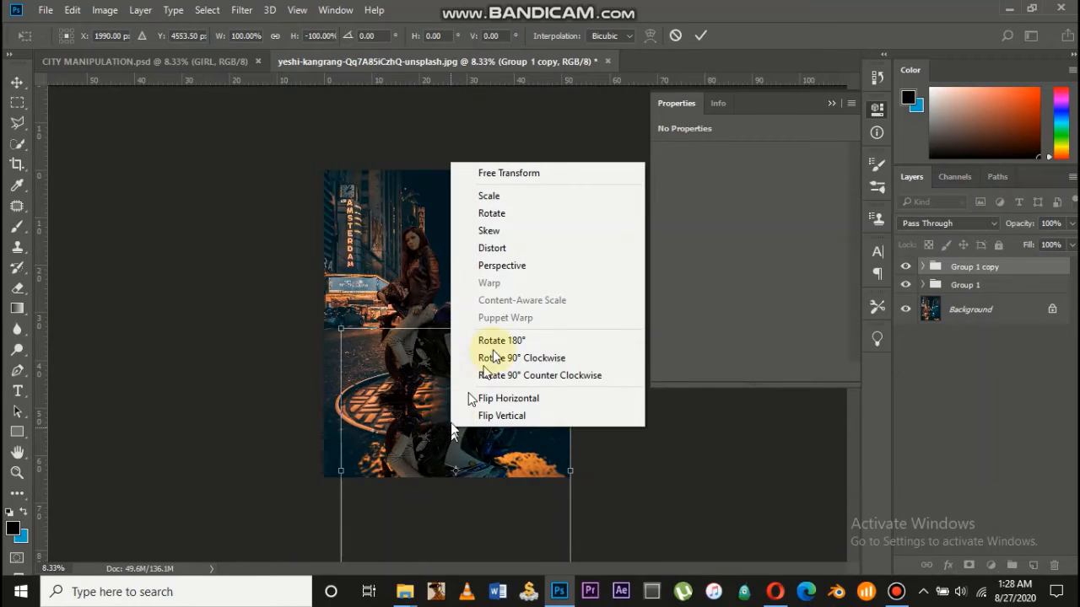
pyautogui.click(507, 252)
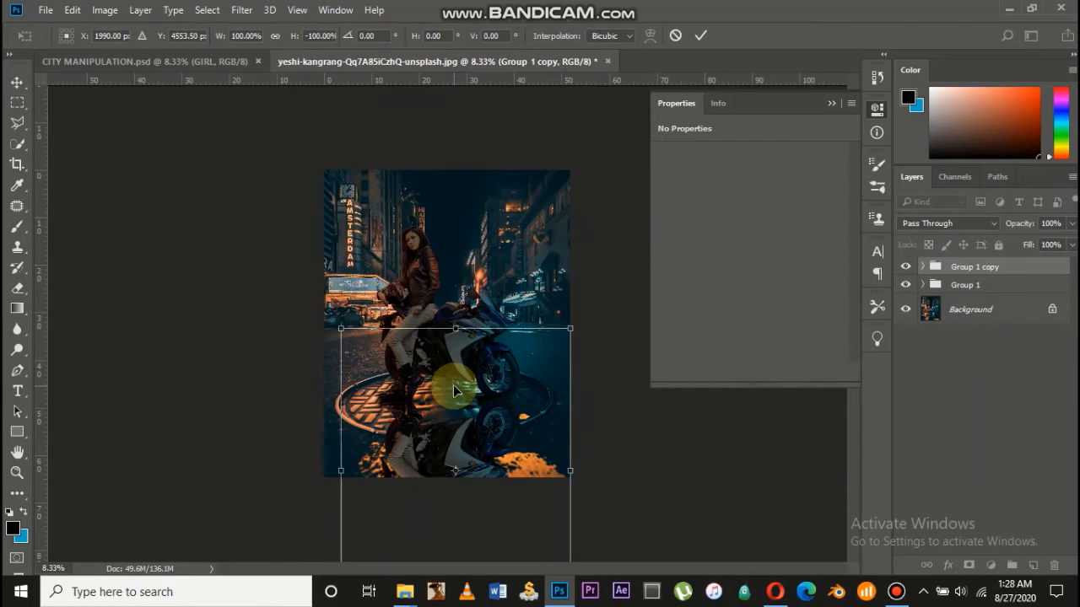
pyautogui.hotkey('ctrl', '-')
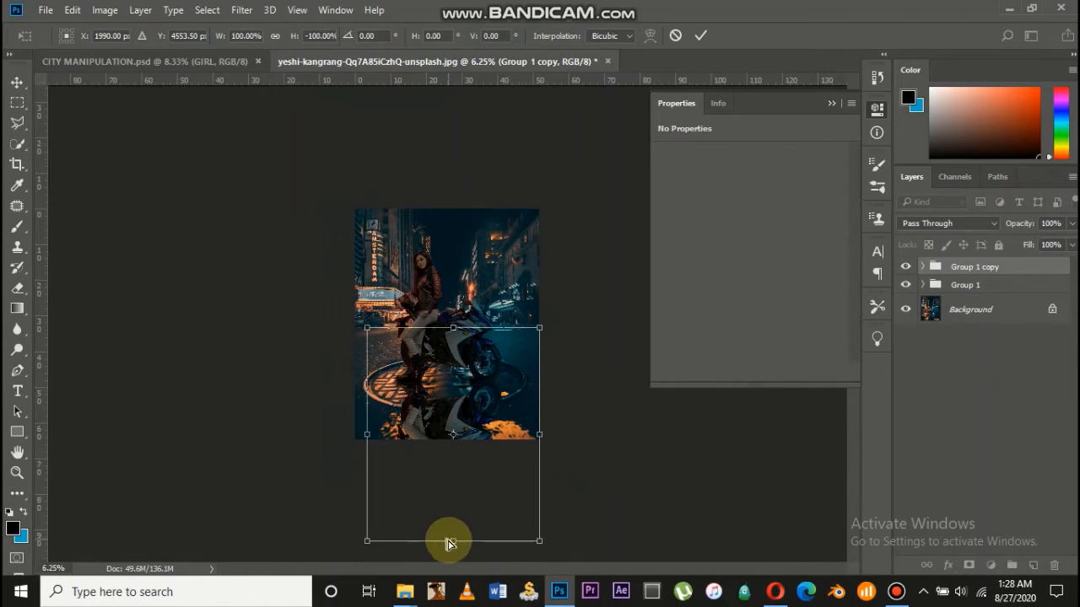
pyautogui.moveTo(451, 544); pyautogui.dragTo(453, 424)
pyautogui.hotkey('ctrl', '+')
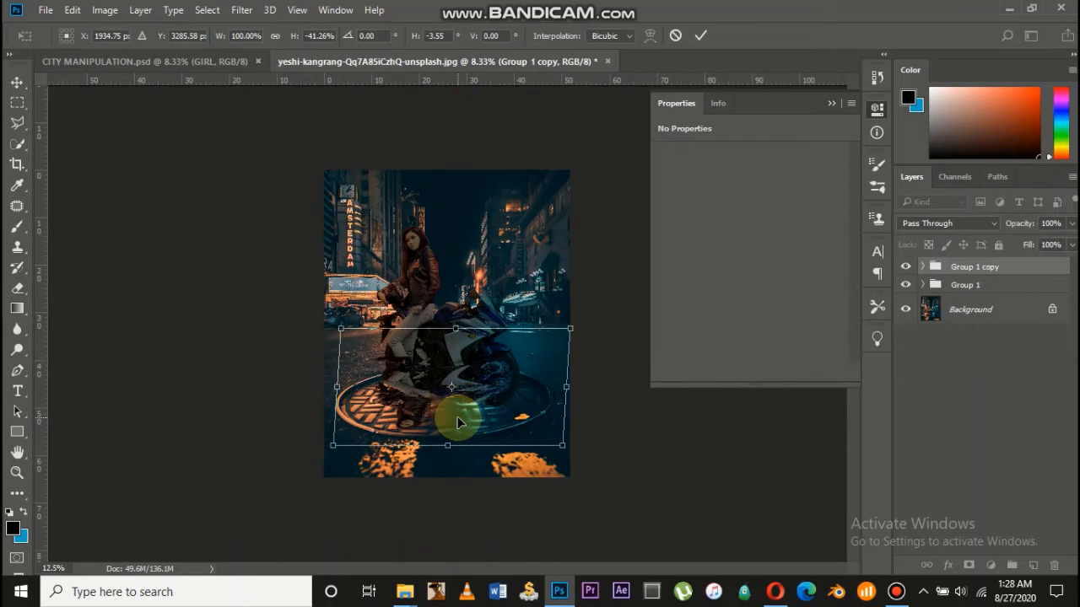
pyautogui.hotkey('ctrl', '+')
pyautogui.moveTo(481, 369); pyautogui.dragTo(484, 435)
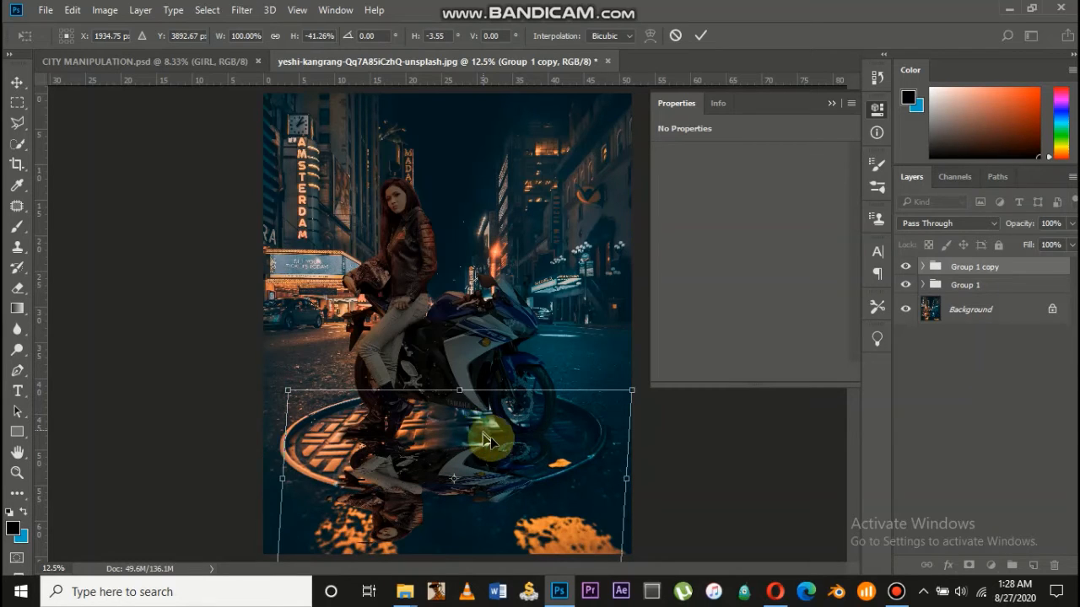
pyautogui.hotkey('ctrl', '-')
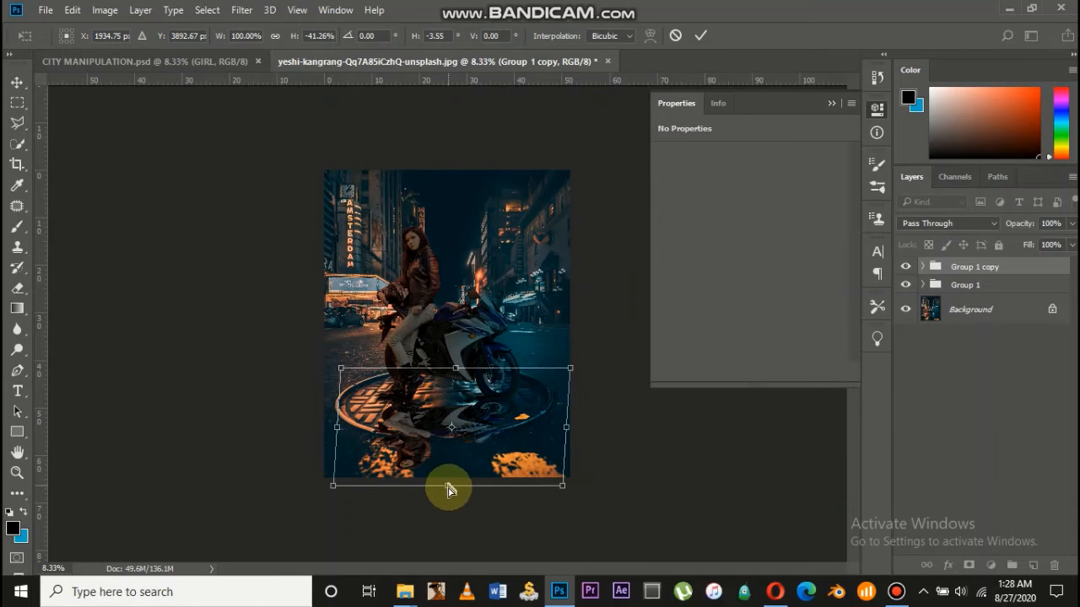
pyautogui.moveTo(448, 489); pyautogui.dragTo(506, 457)
pyautogui.hotkey('ctrl', '+')
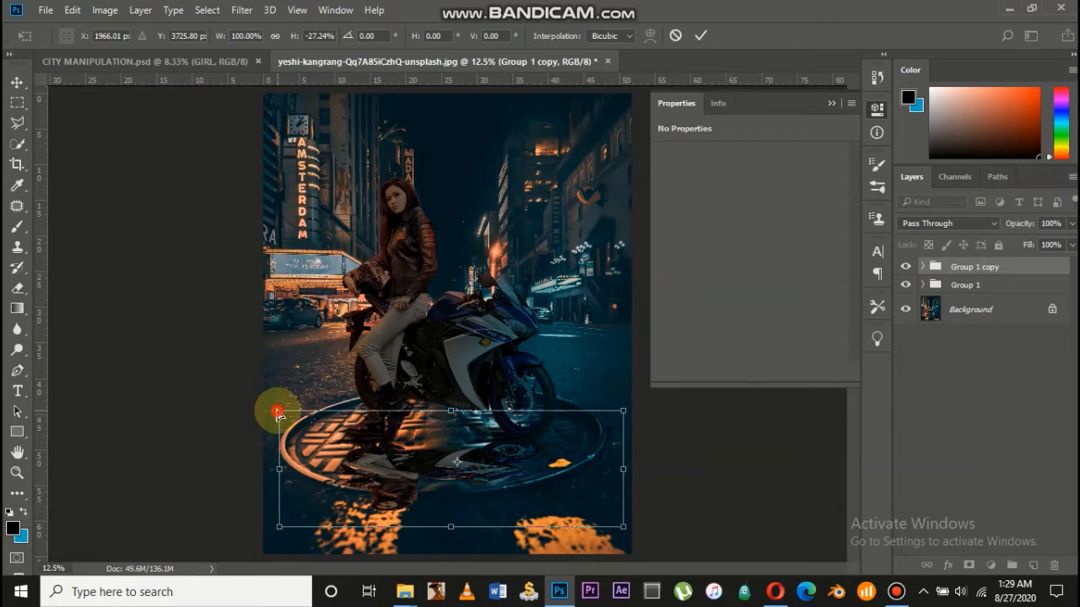
# Rotate the flipped copy to about -177°, slant its bottom edge right, and commit the transform
pyautogui.rightClick(278, 413)
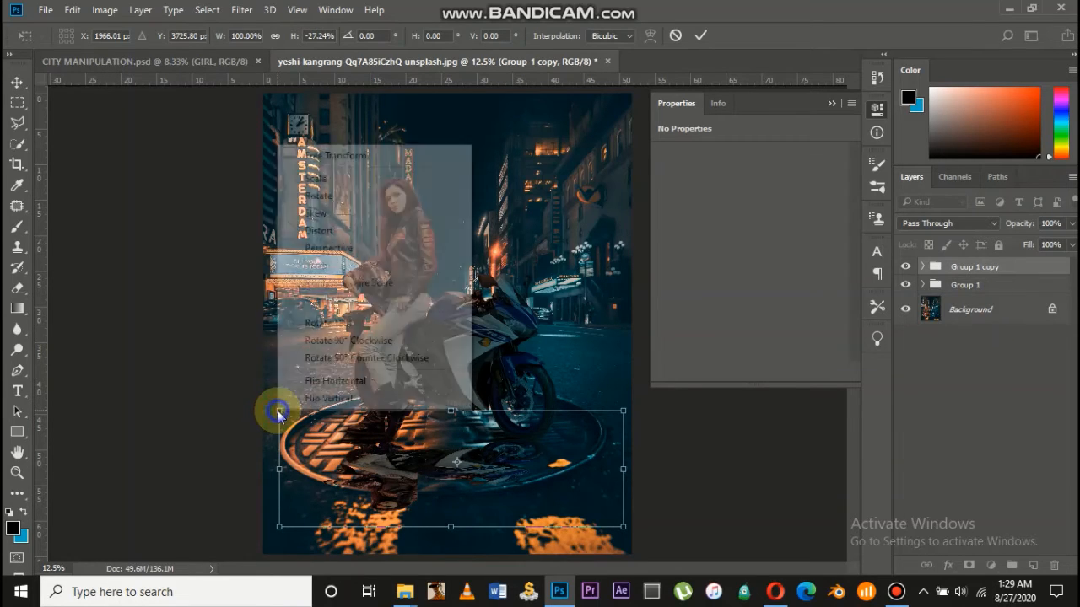
pyautogui.click(350, 202)
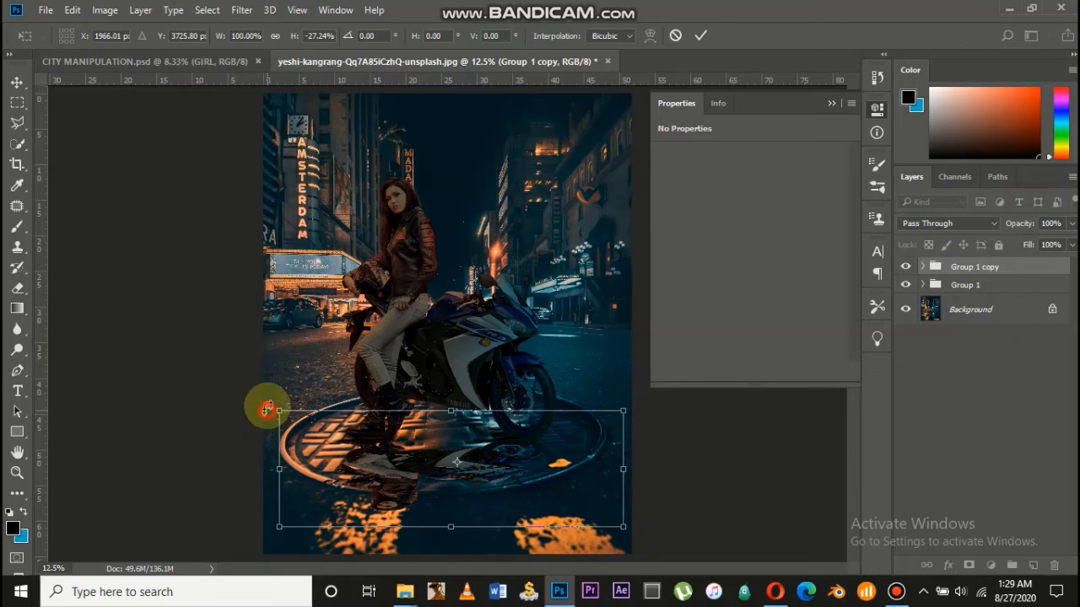
pyautogui.moveTo(260, 410); pyautogui.dragTo(271, 403)
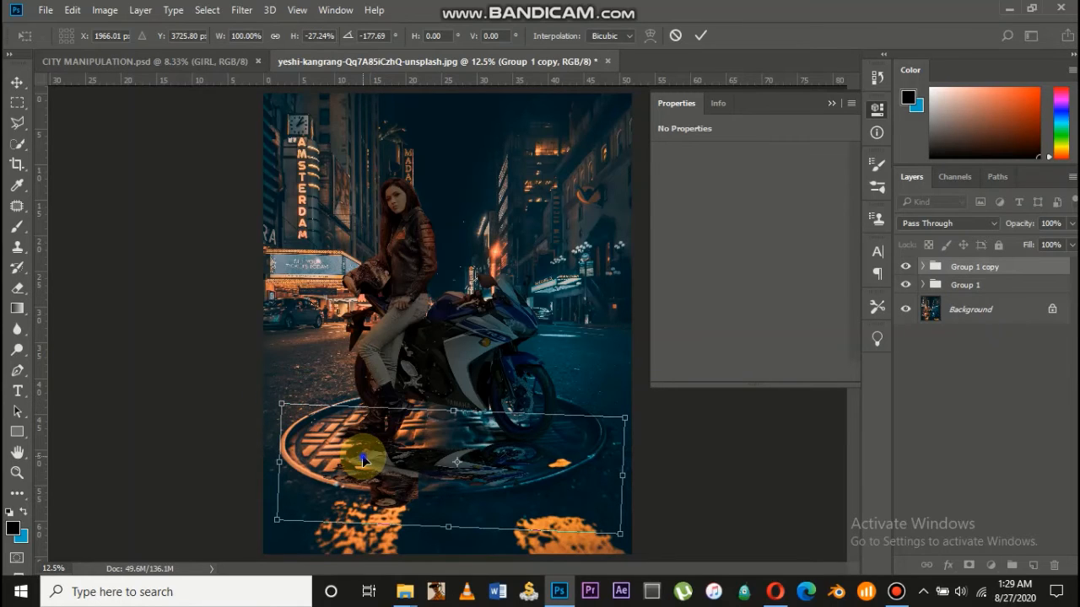
pyautogui.rightClick(363, 460)
pyautogui.click(439, 274)
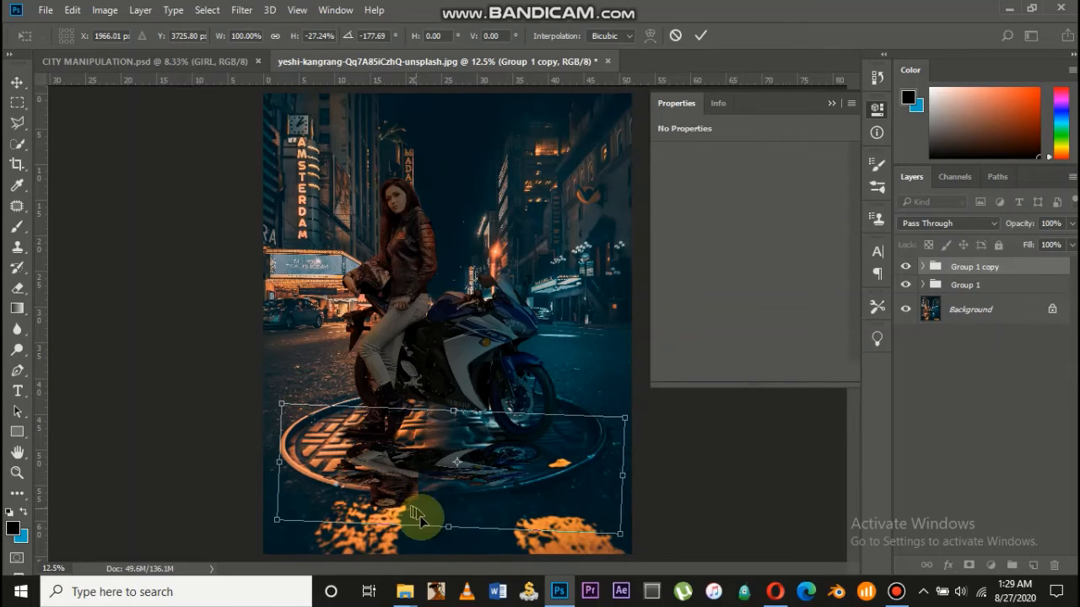
pyautogui.moveTo(446, 526); pyautogui.dragTo(456, 530)
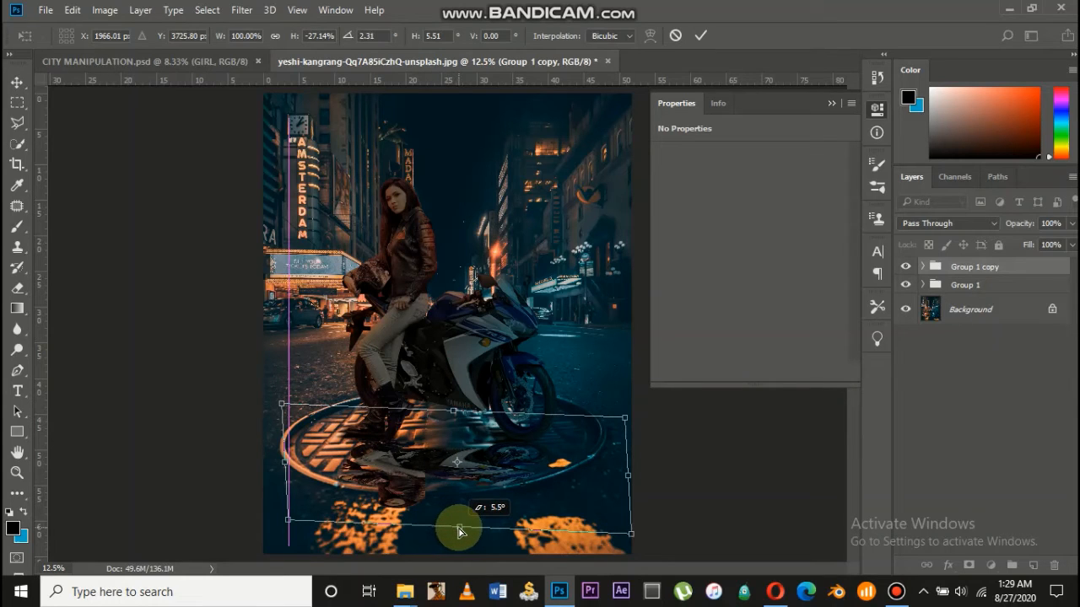
pyautogui.moveTo(460, 532); pyautogui.dragTo(471, 529)
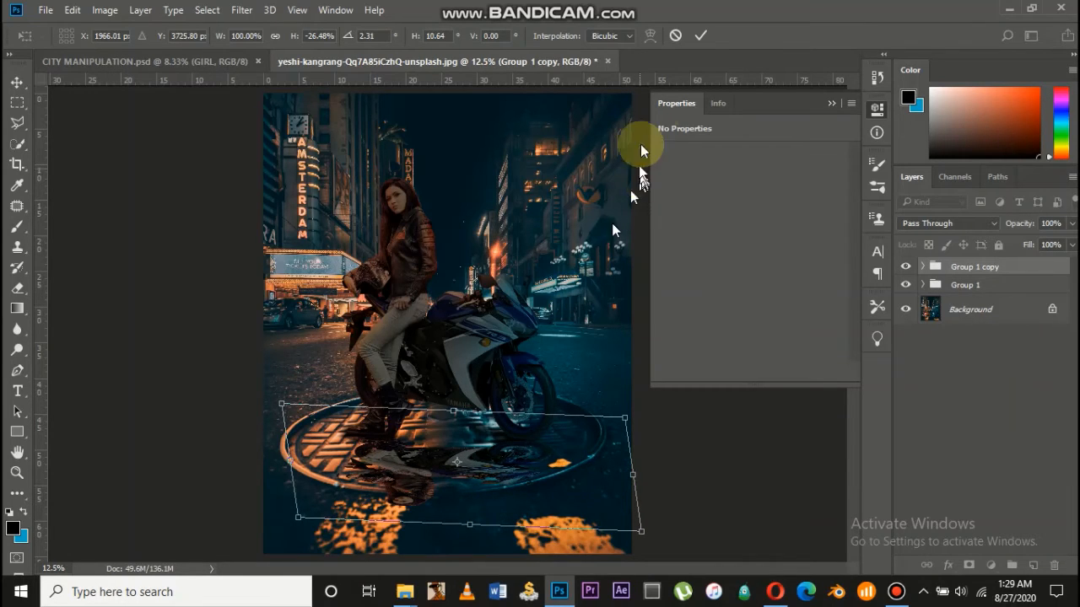
pyautogui.click(700, 38)
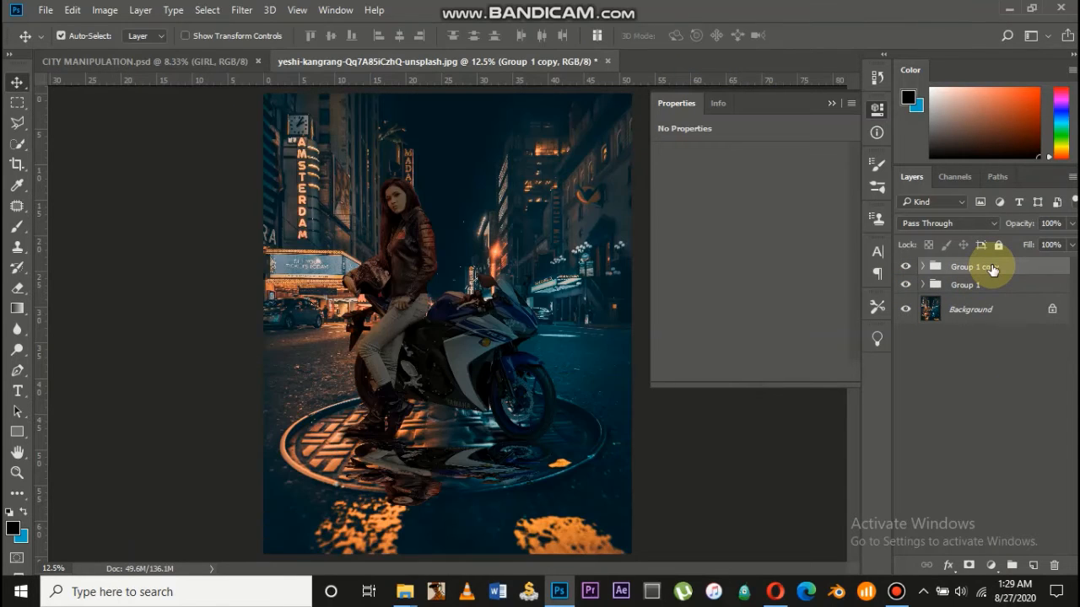
# Move Group 1 copy below Group 1 and merge it into a single layer
pyautogui.moveTo(992, 266); pyautogui.dragTo(990, 291)
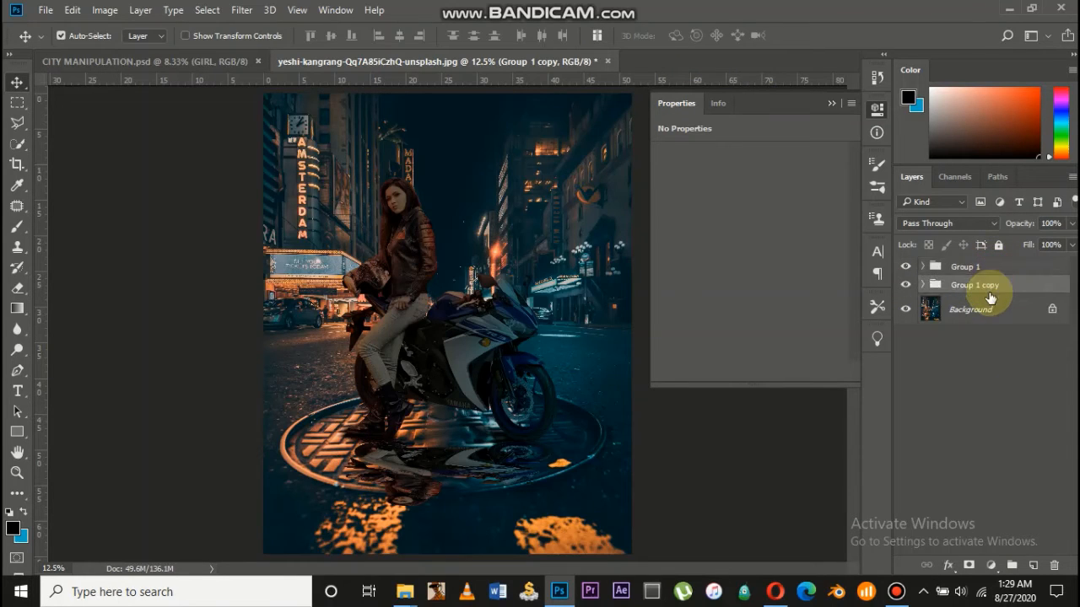
pyautogui.rightClick(989, 291)
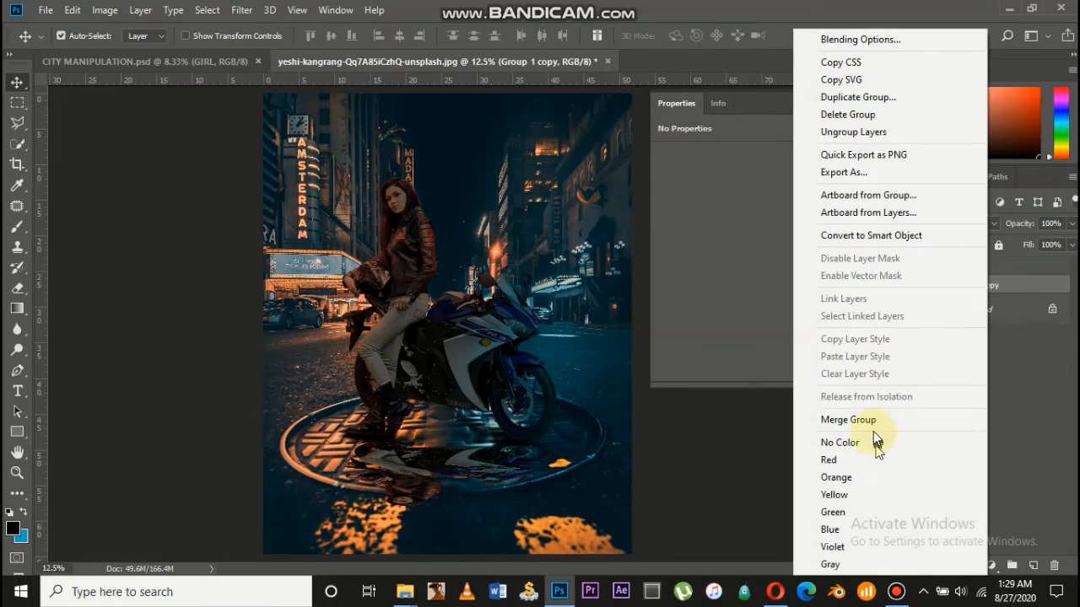
pyautogui.click(873, 425)
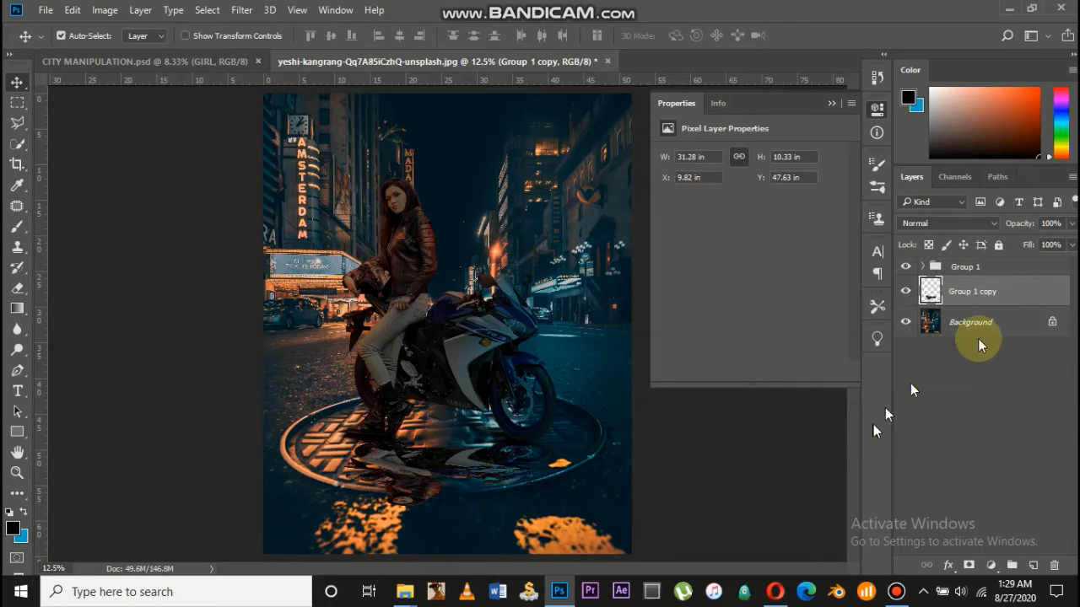
# Convert the Group 1 copy layer to a Smart Object
pyautogui.click(1050, 292)
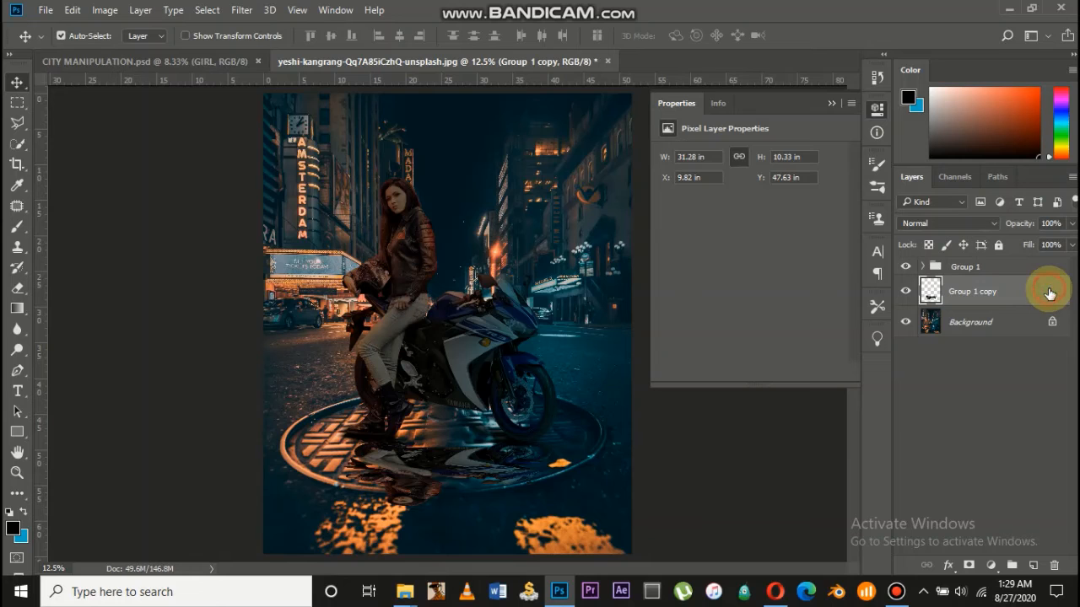
pyautogui.doubleClick(1049, 292)
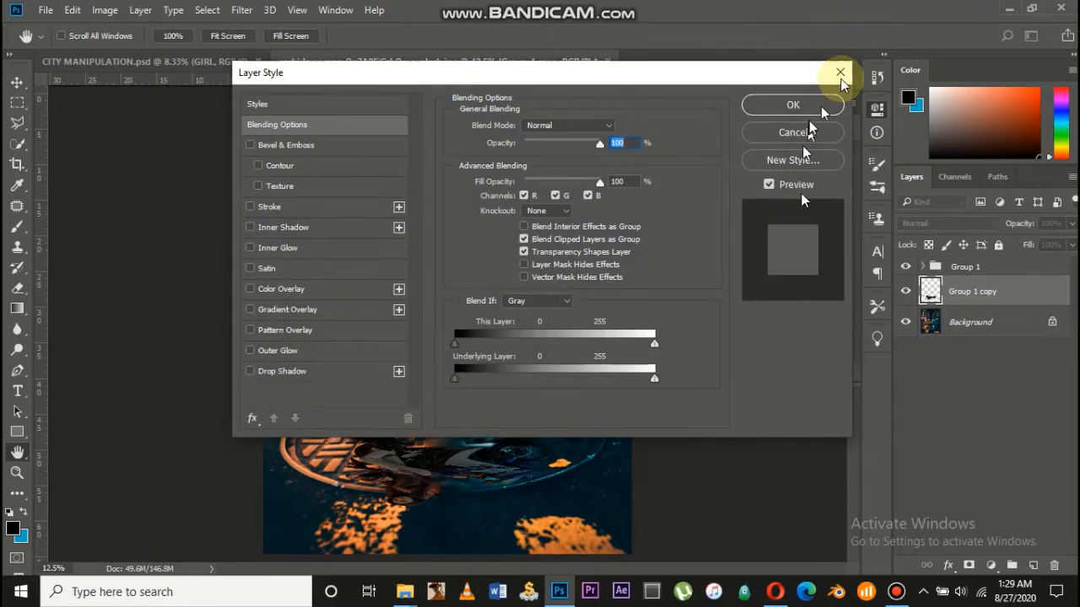
pyautogui.click(841, 77)
pyautogui.rightClick(1025, 296)
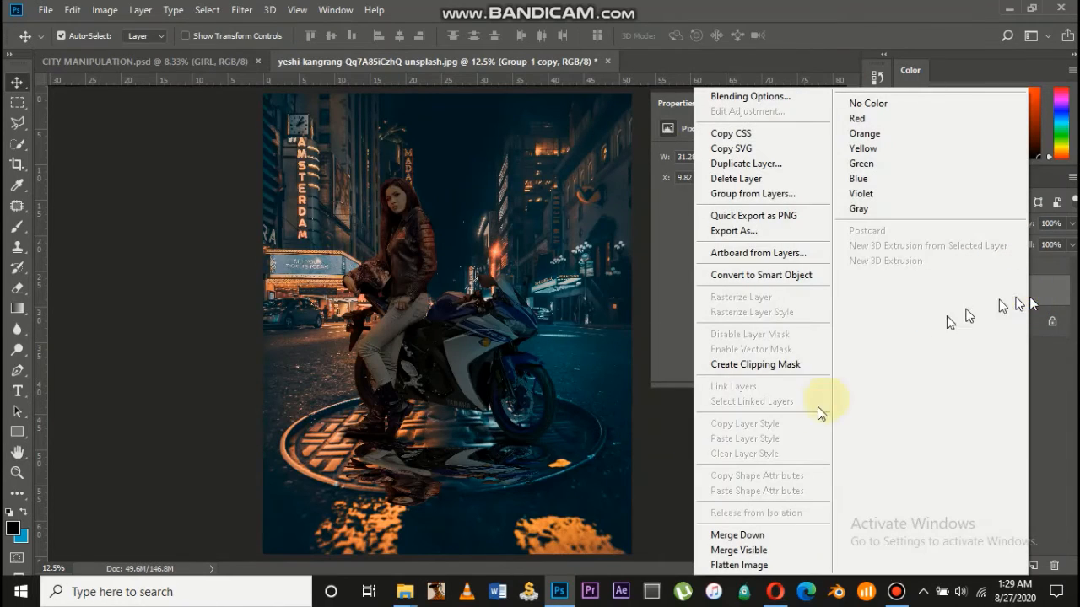
pyautogui.click(799, 274)
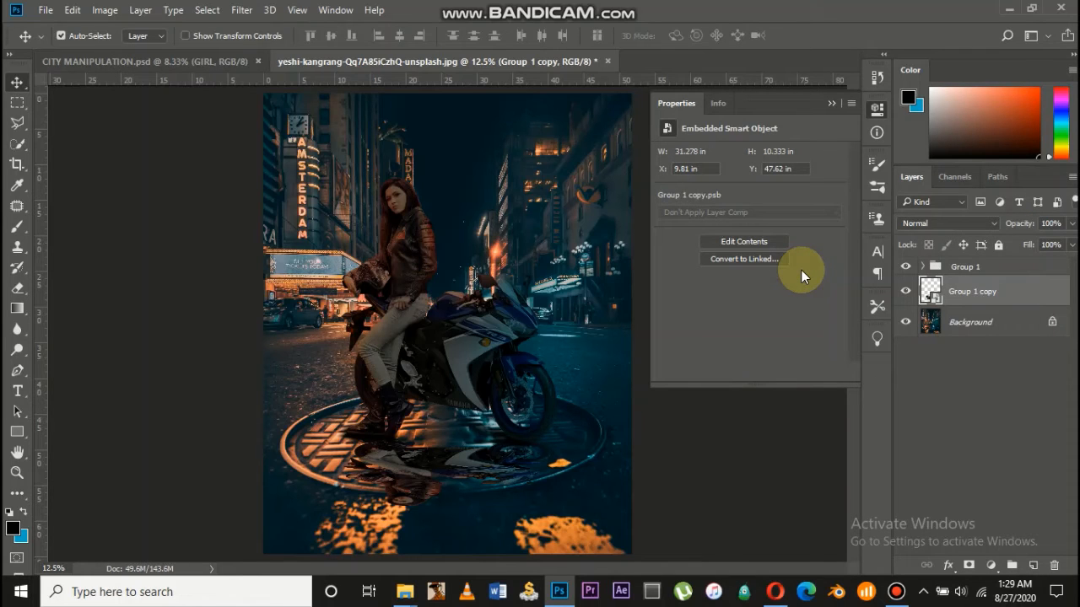
# Add a black Color Overlay at 100% opacity to Group 1 copy
pyautogui.rightClick(1026, 289)
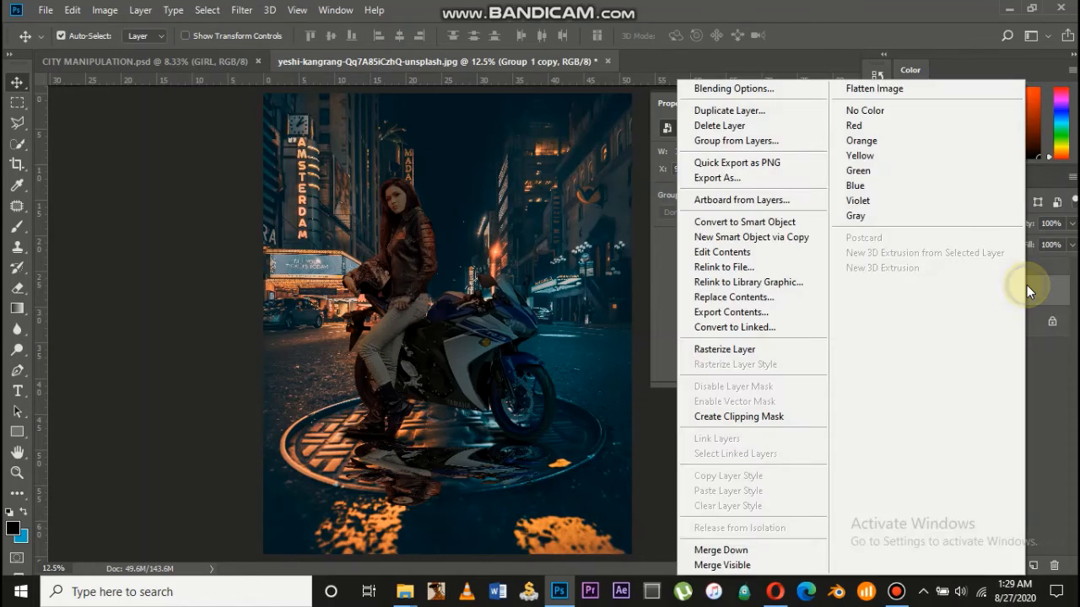
pyautogui.click(776, 89)
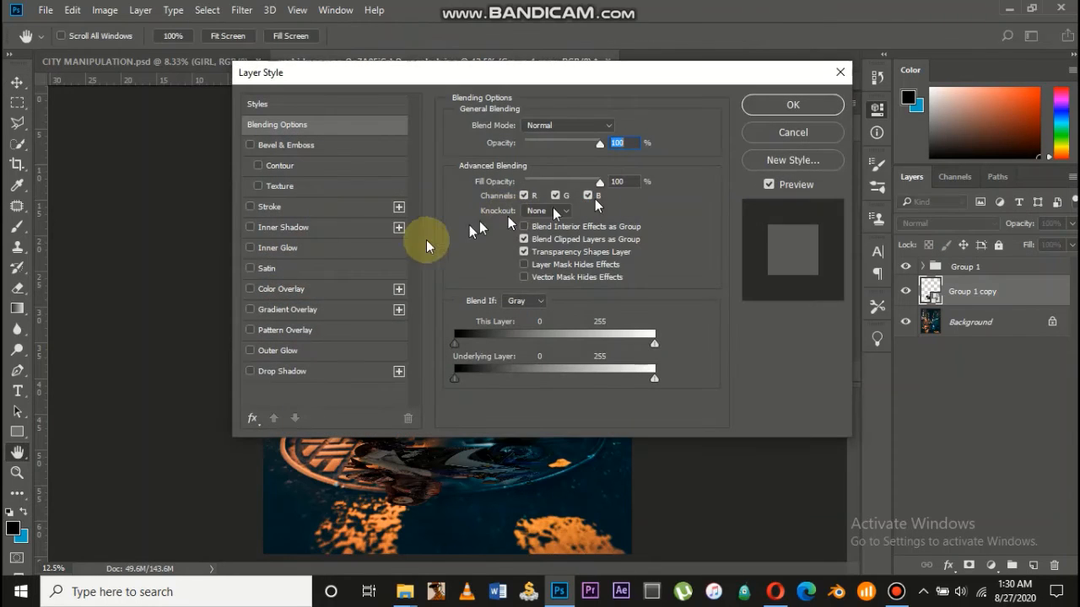
pyautogui.click(308, 291)
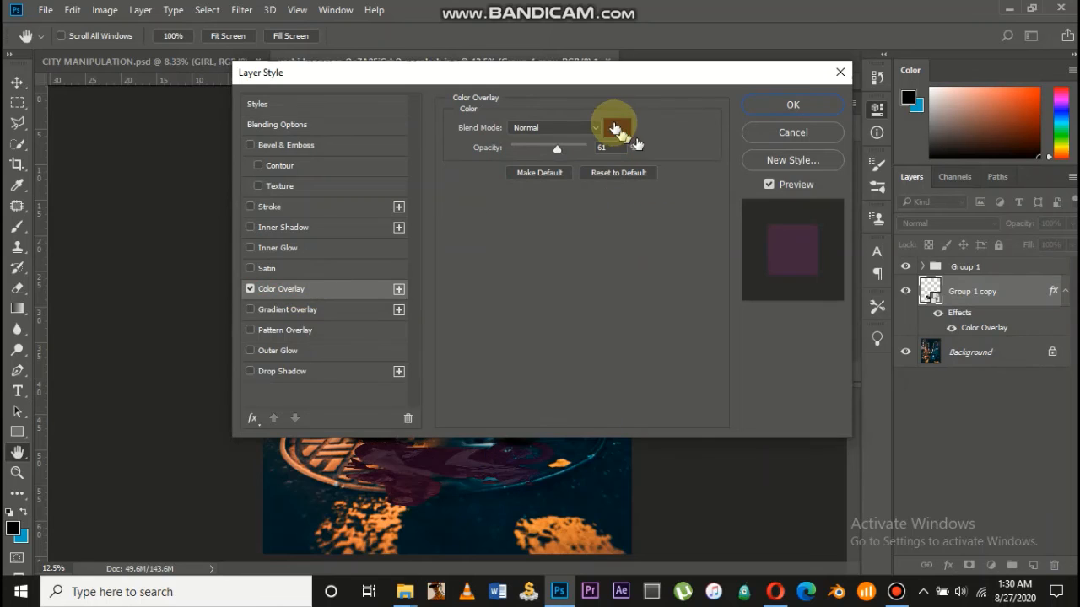
pyautogui.click(614, 130)
pyautogui.moveTo(653, 236); pyautogui.dragTo(820, 398)
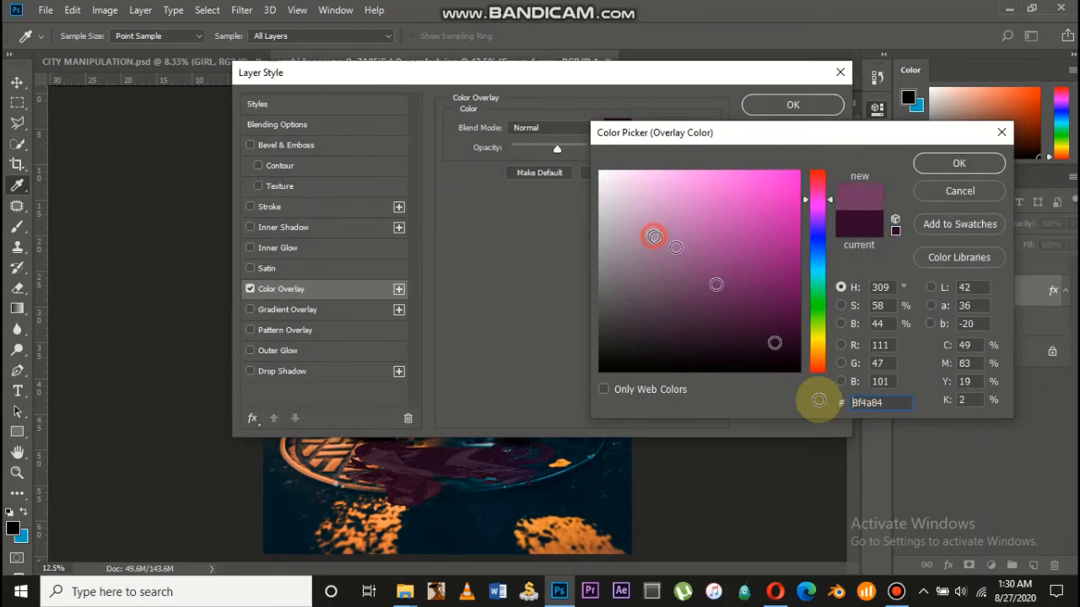
pyautogui.click(932, 164)
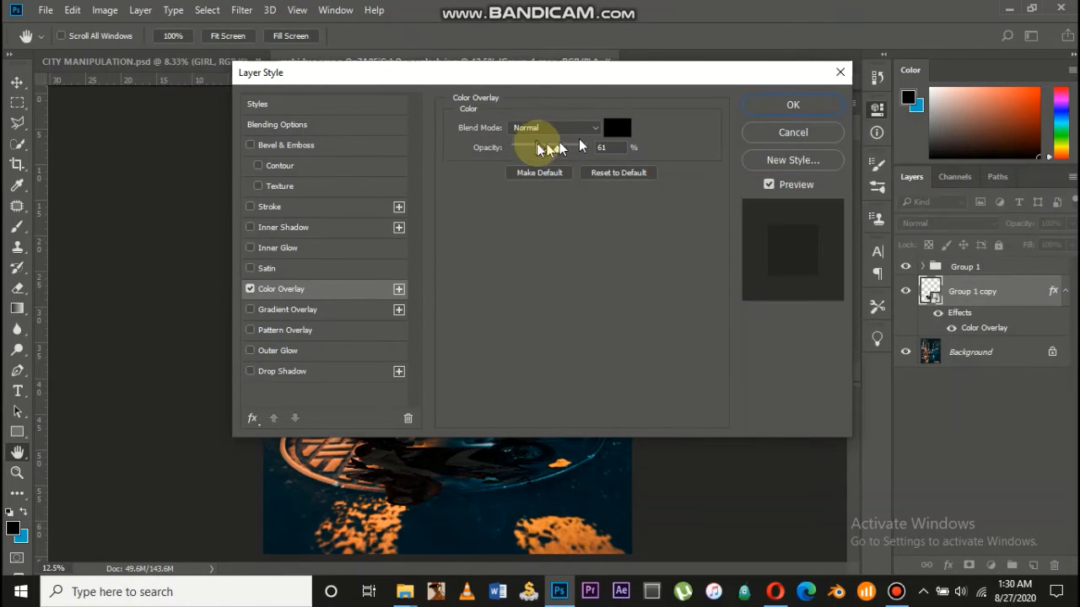
pyautogui.moveTo(547, 145); pyautogui.dragTo(734, 150)
pyautogui.click(817, 104)
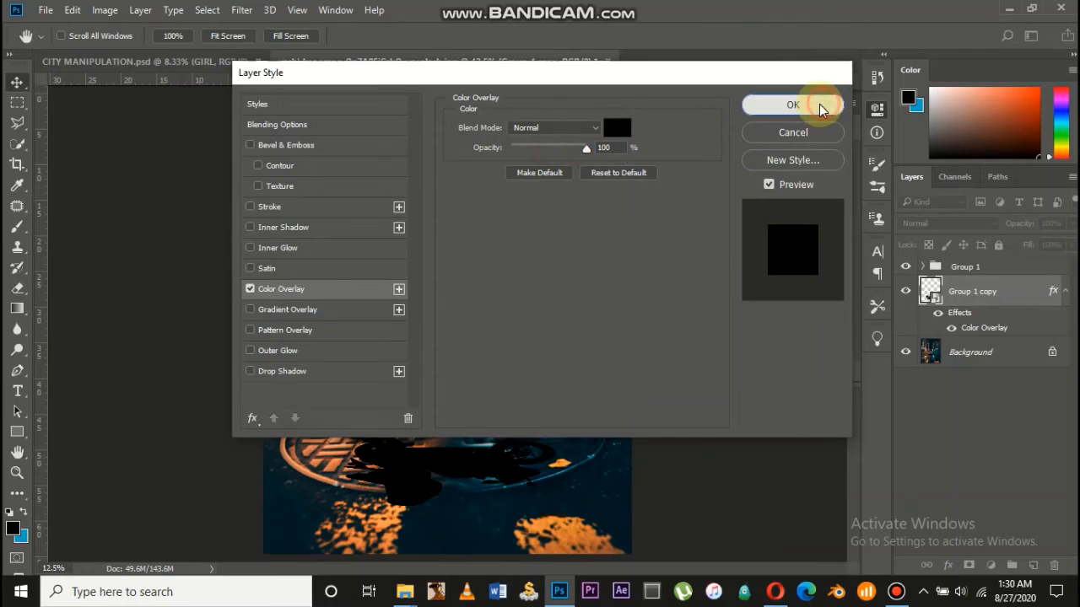
# Apply a 135.9-pixel Gaussian Blur to the shadow and reposition it under the bike
pyautogui.click(245, 10)
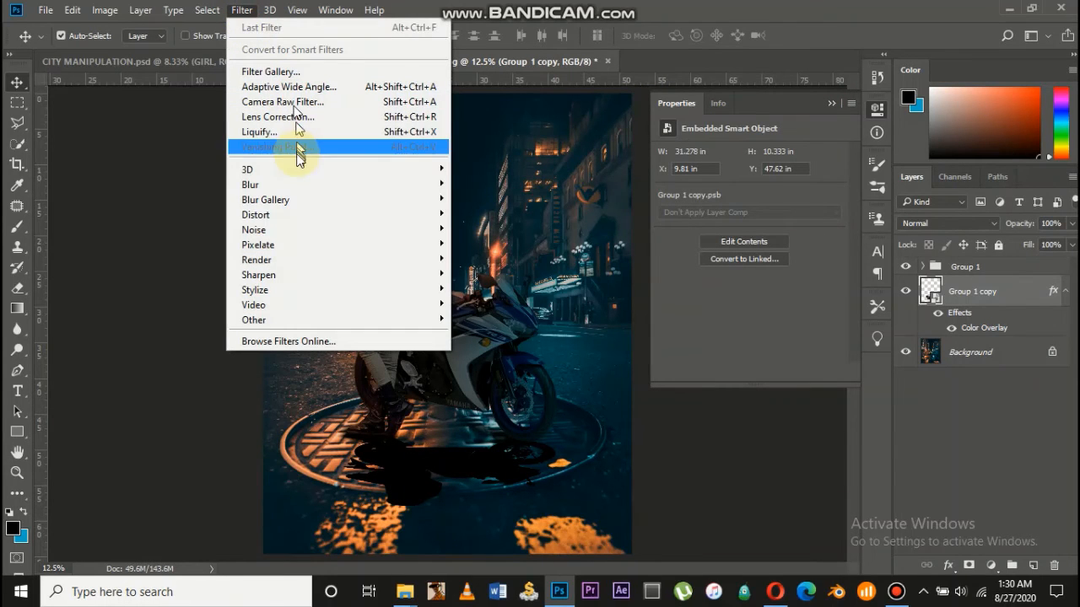
pyautogui.moveTo(371, 192)
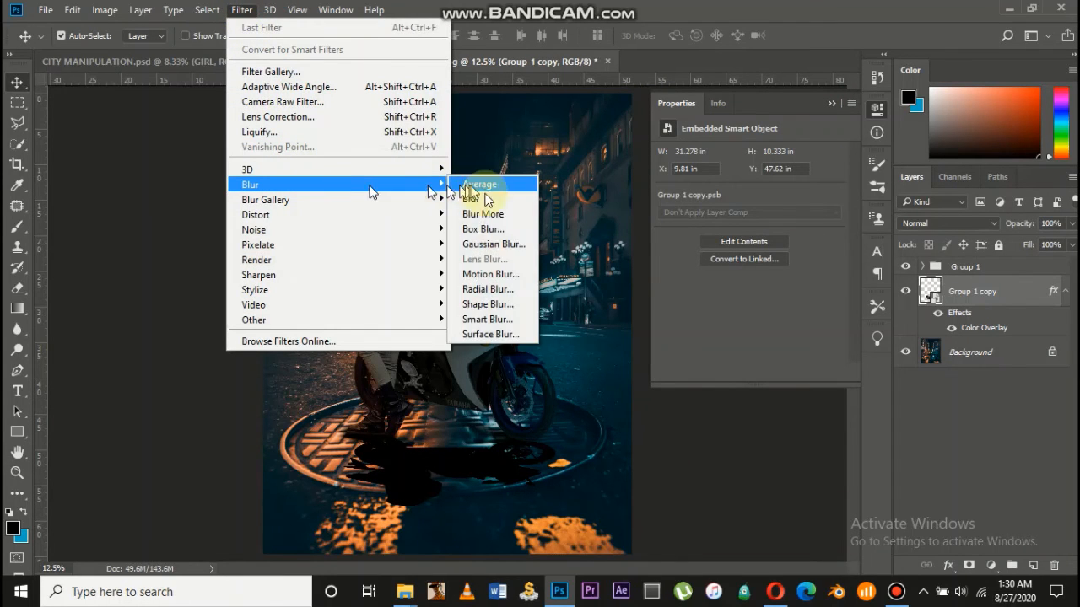
pyautogui.click(493, 243)
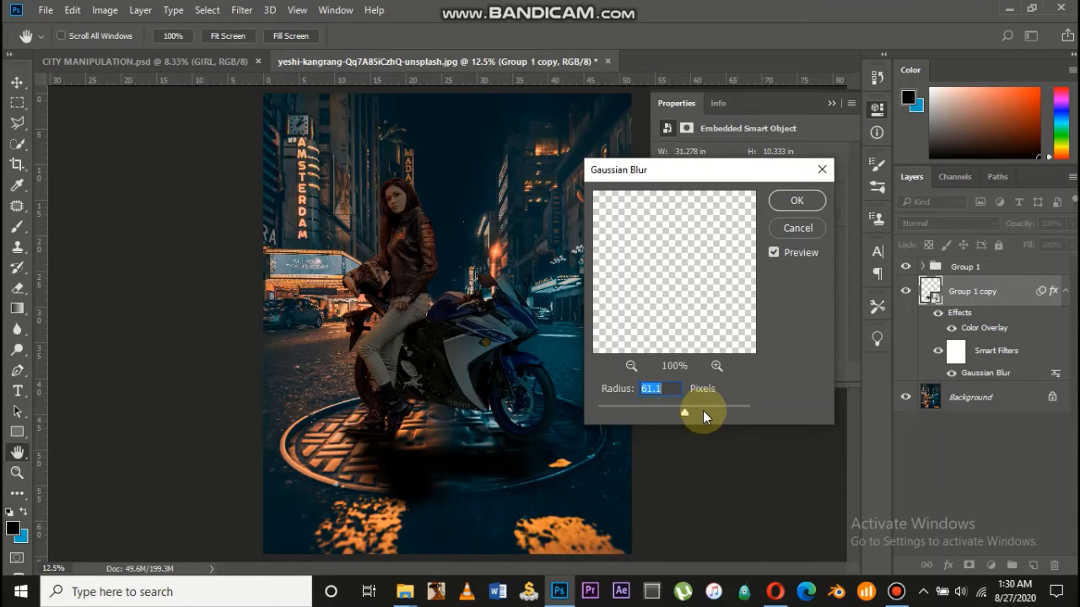
pyautogui.click(705, 412)
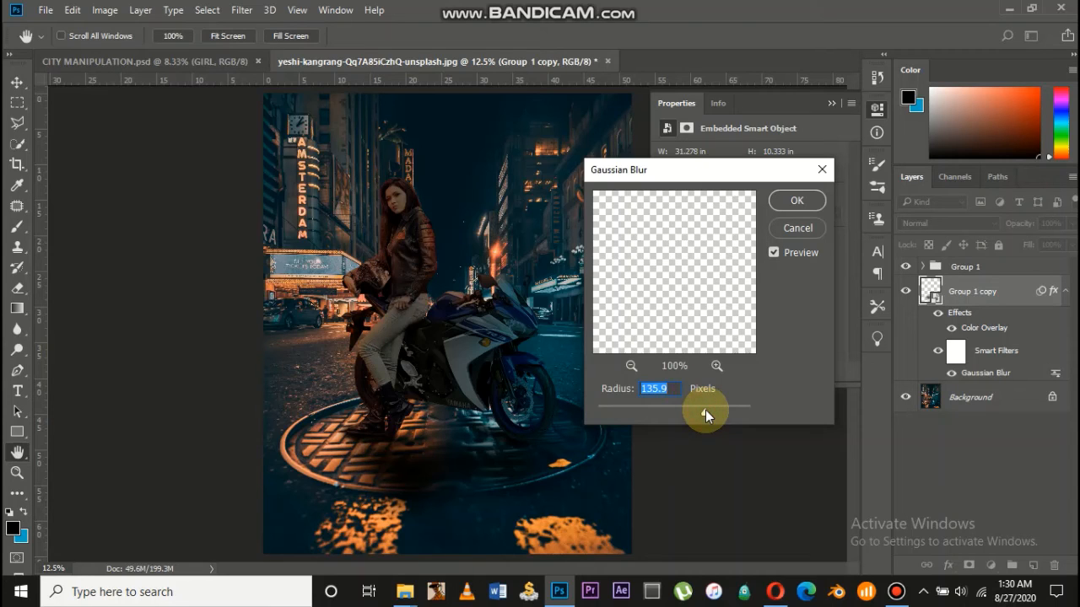
pyautogui.click(796, 202)
pyautogui.moveTo(529, 317); pyautogui.dragTo(486, 353)
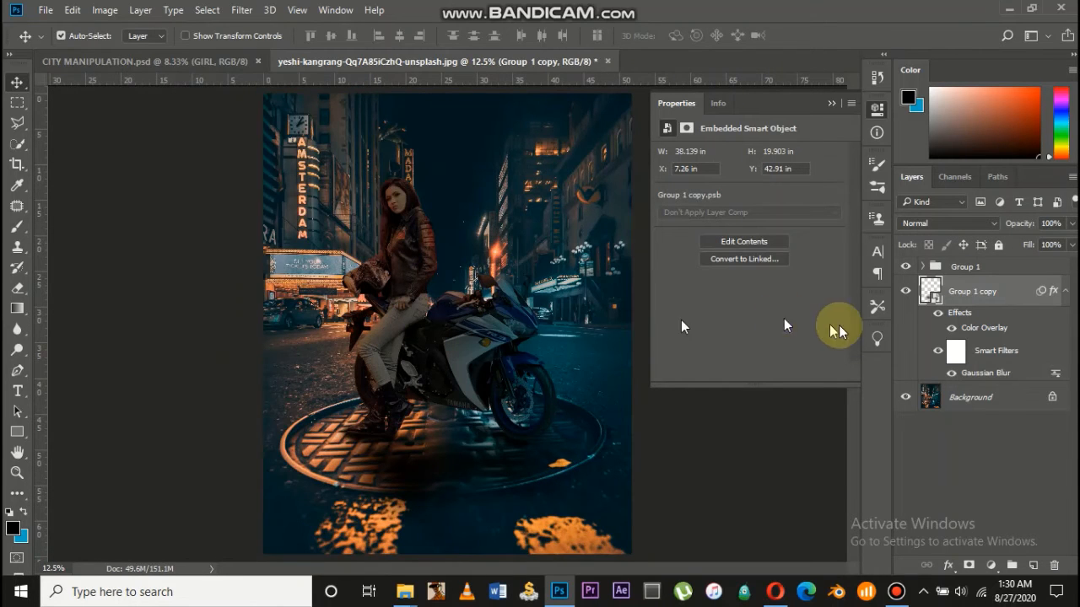
# Lower the Group 1 copy layer opacity to 70%
pyautogui.click(1060, 222)
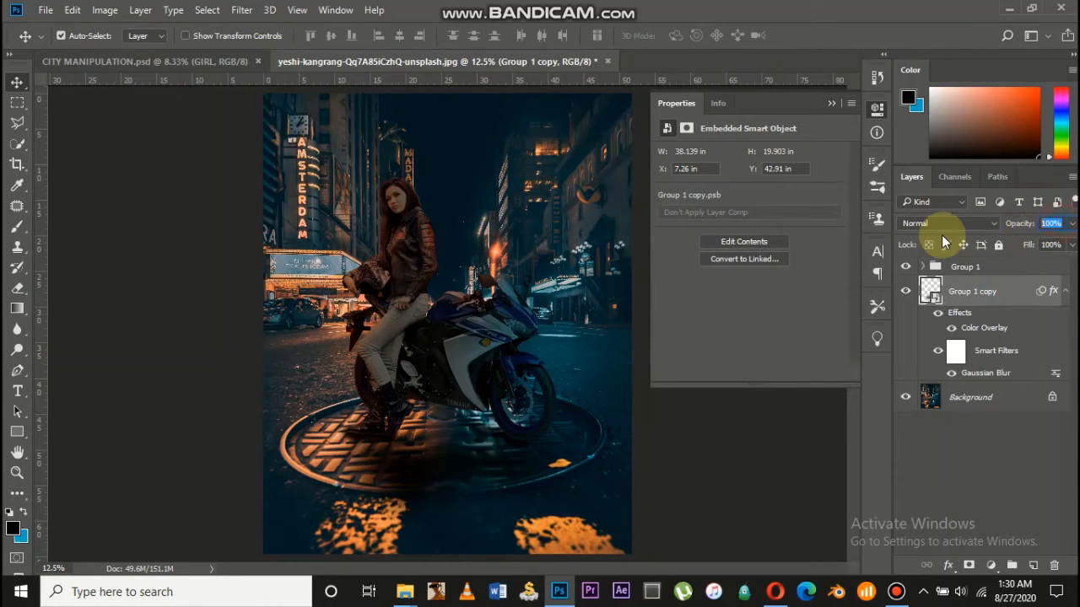
pyautogui.write('80')
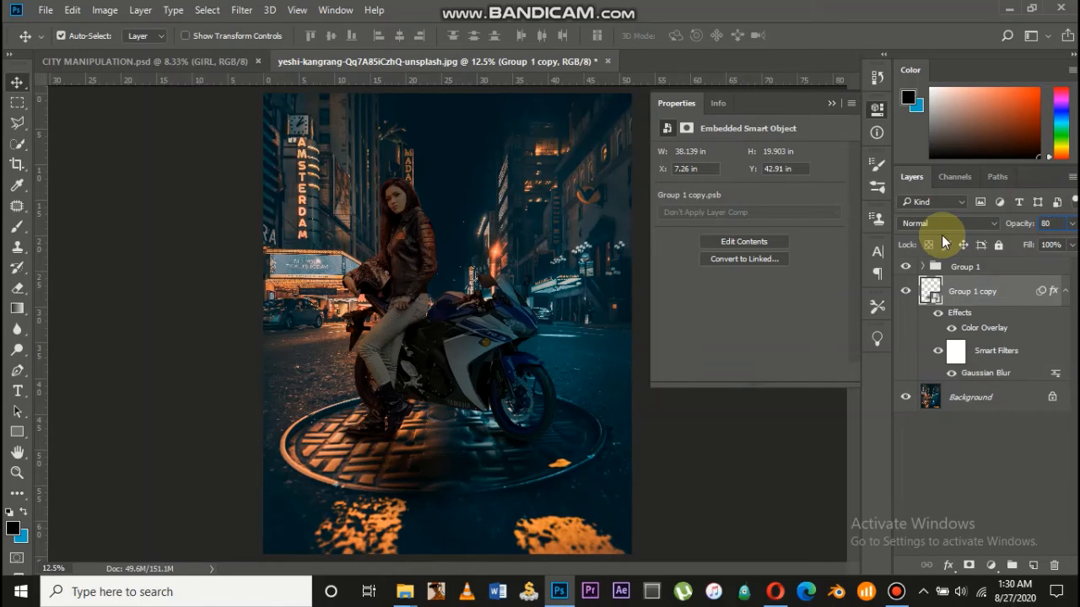
pyautogui.press('BackSpace')
pyautogui.press('BackSpace')
pyautogui.write('70')
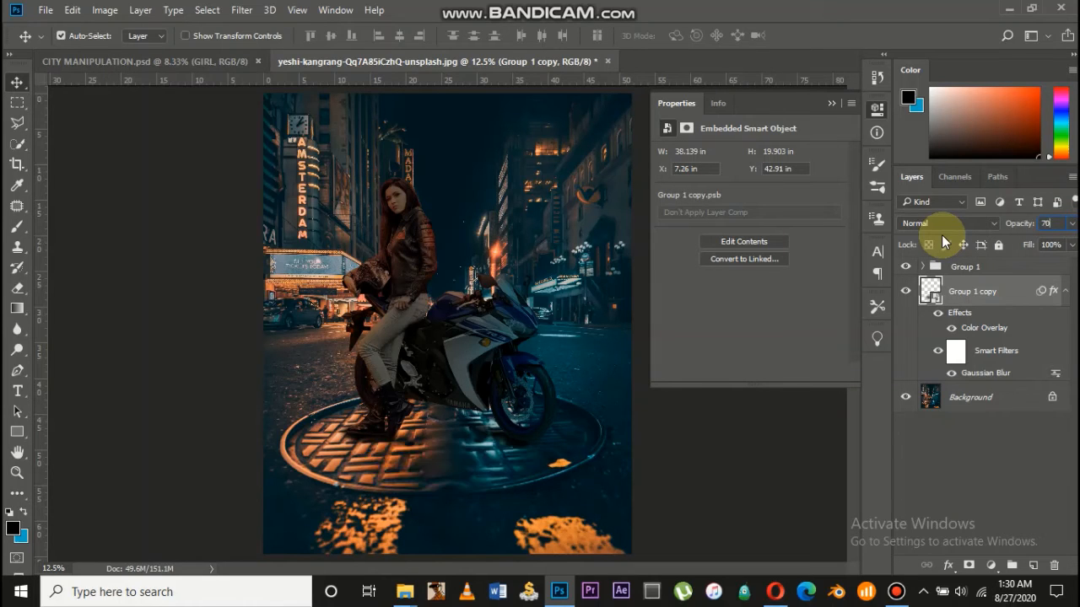
pyautogui.press('Return')
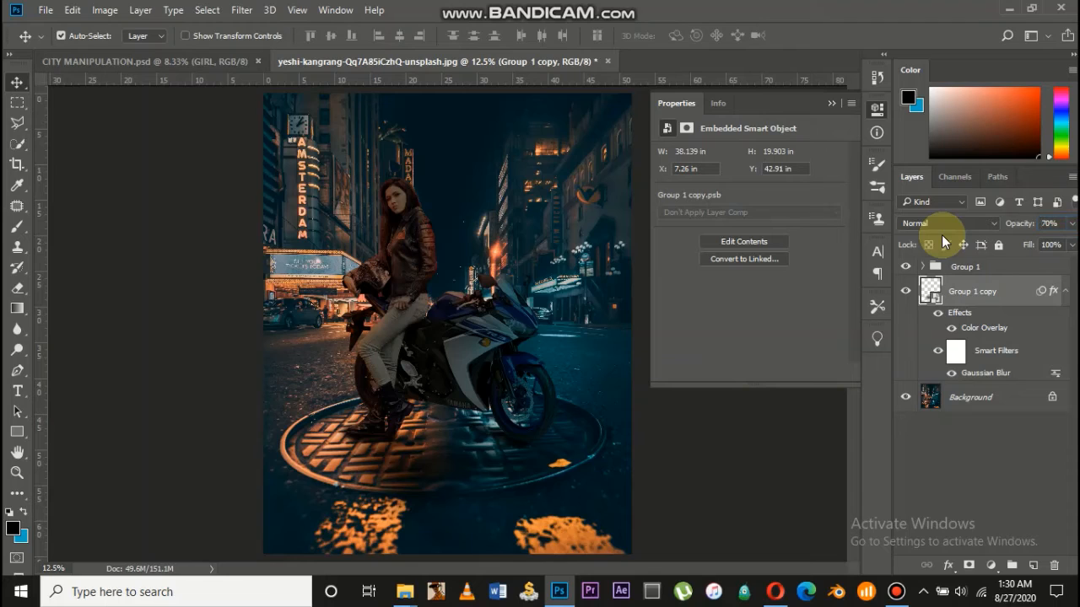
# Duplicate Group 1 and merge the duplicate into a single layer
pyautogui.click(1004, 270)
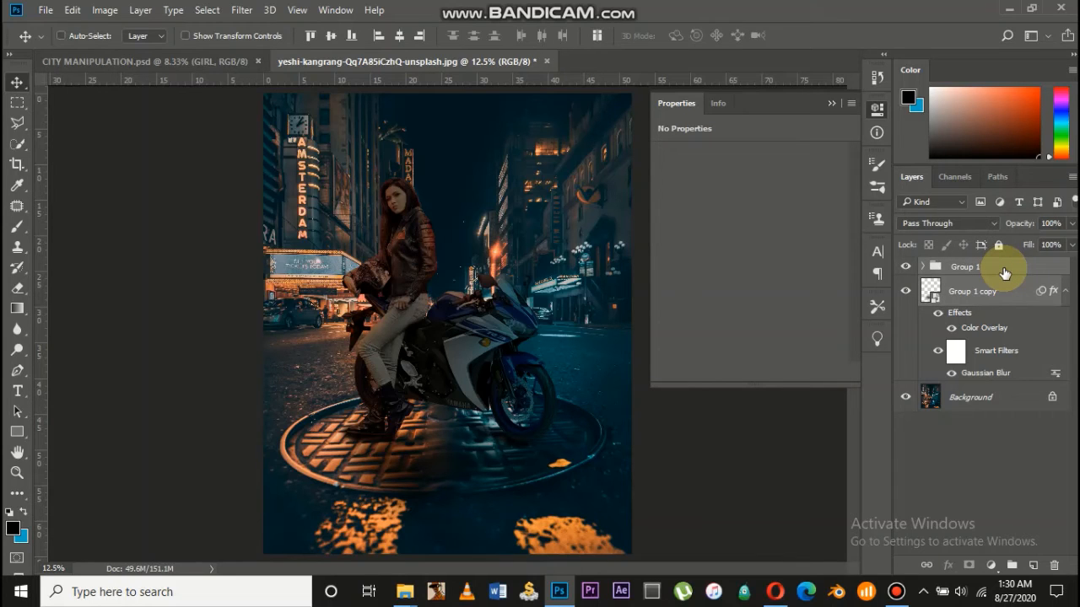
pyautogui.hotkey('ctrl', 'j')
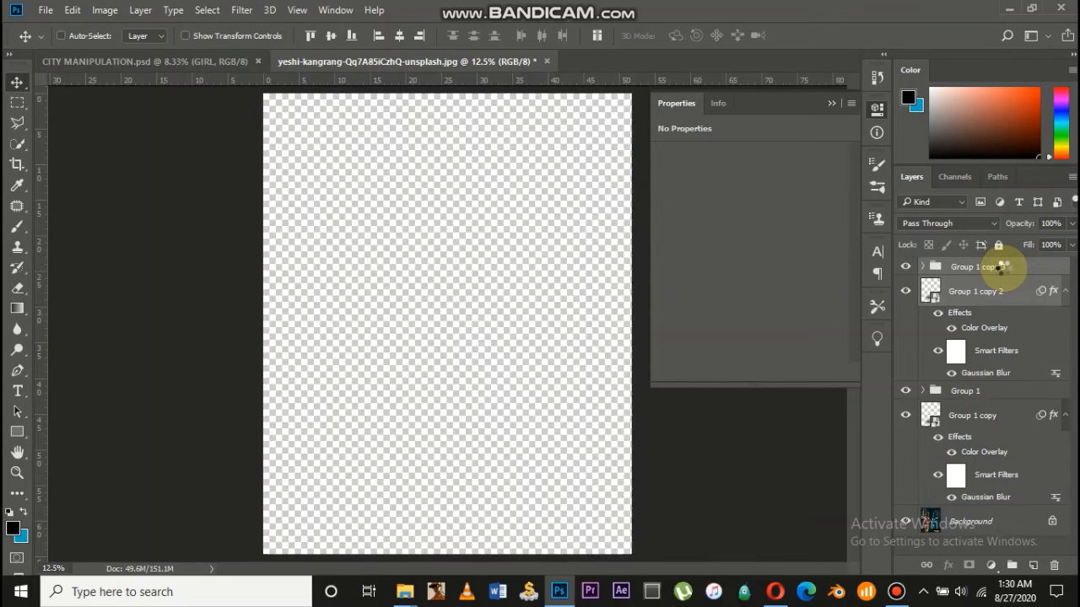
pyautogui.rightClick(1004, 268)
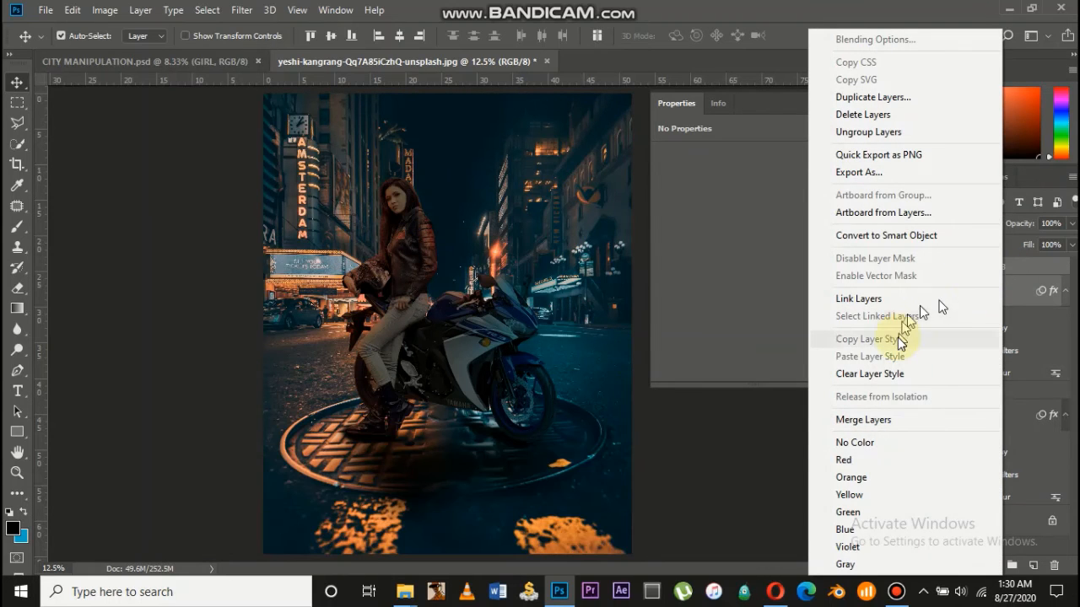
pyautogui.click(873, 420)
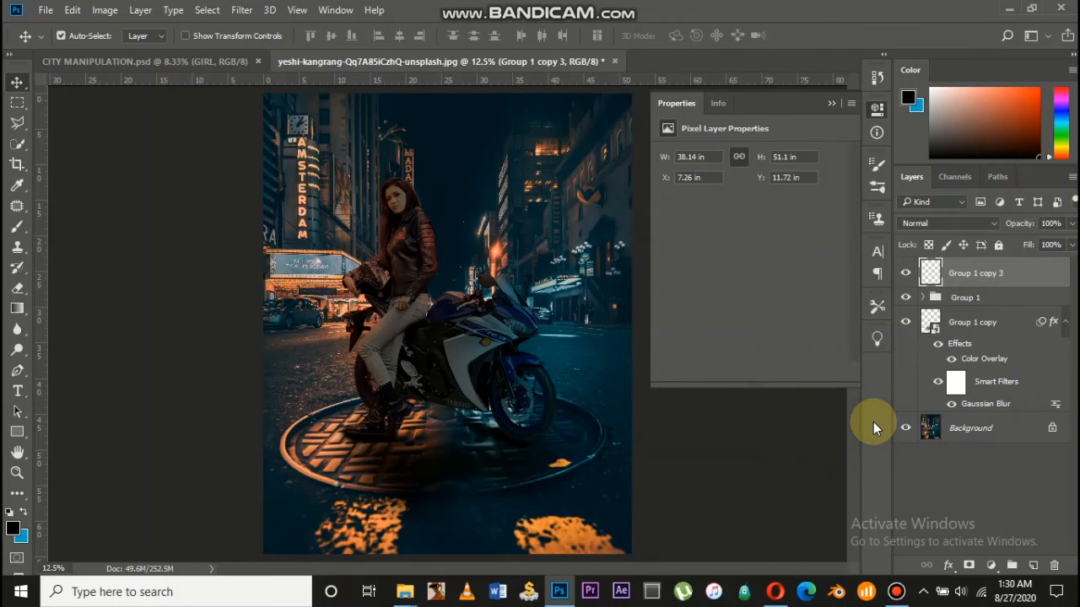
# Group Group 1 and Group 1 copy together as Group 2 and hide it
pyautogui.click(979, 297)
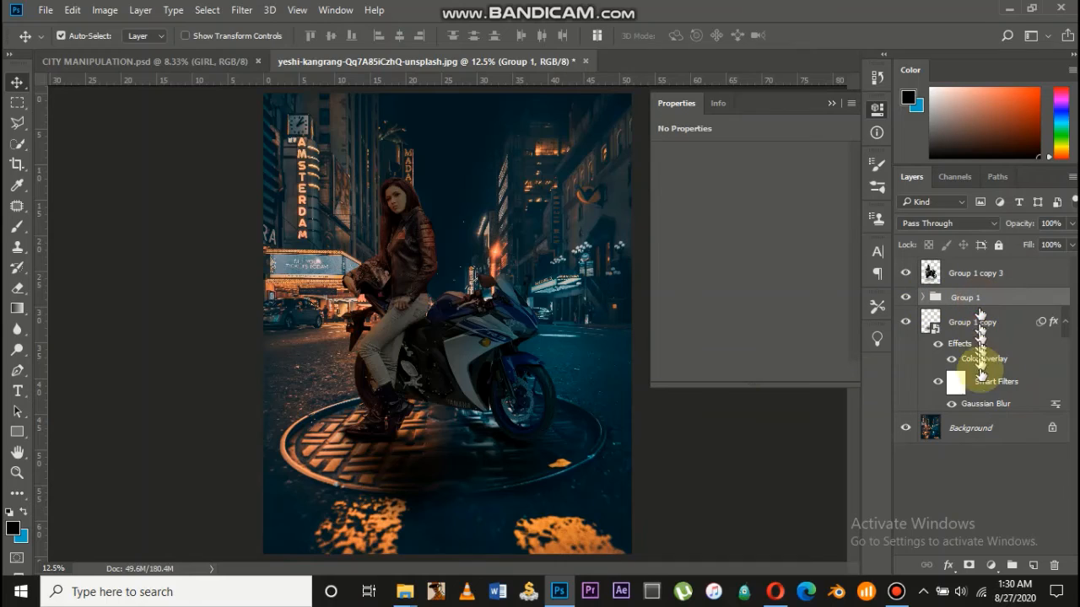
pyautogui.keyDown('shift'); pyautogui.click(983, 336); pyautogui.keyUp('shift')
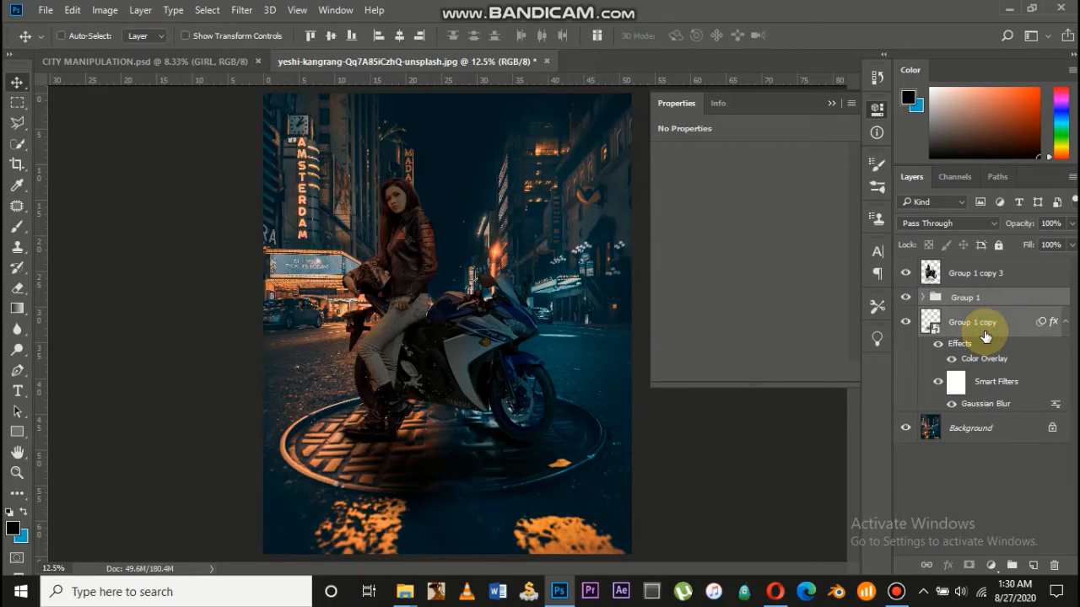
pyautogui.hotkey('ctrl', 'g')
pyautogui.click(906, 298)
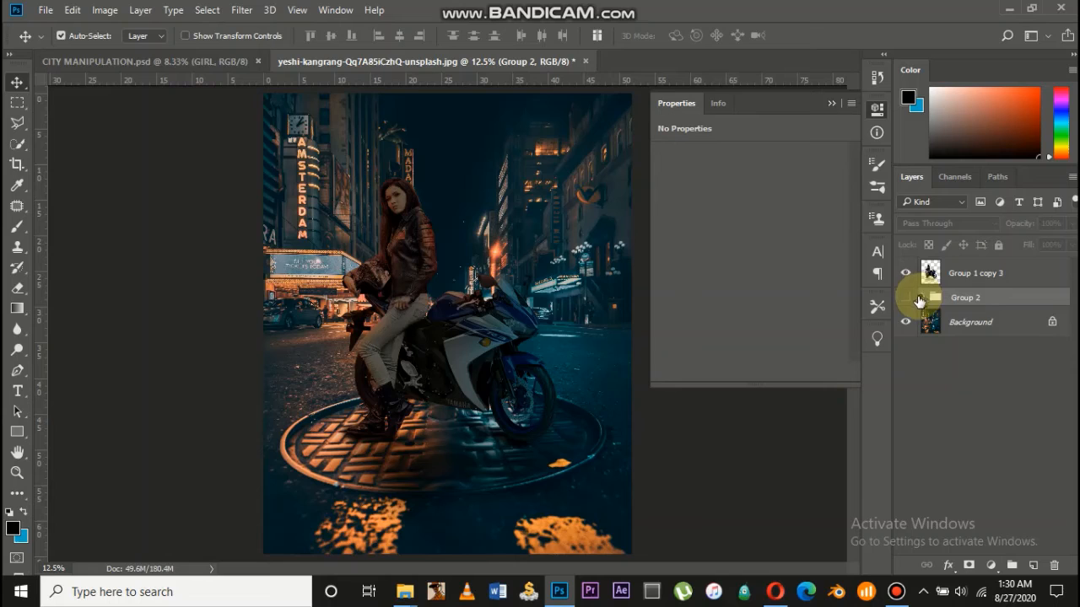
# Duplicate the Background, move it above Group 2, and merge it into Group 1 copy 3
pyautogui.click(980, 275)
pyautogui.moveTo(976, 327); pyautogui.dragTo(971, 295)
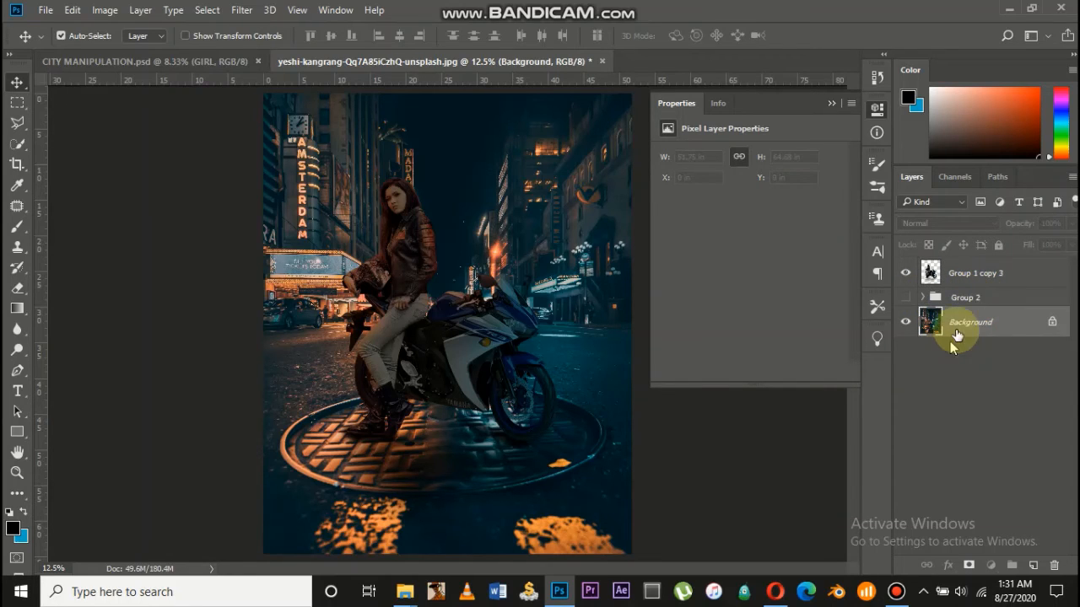
pyautogui.click(972, 325)
pyautogui.hotkey('ctrl', 'j')
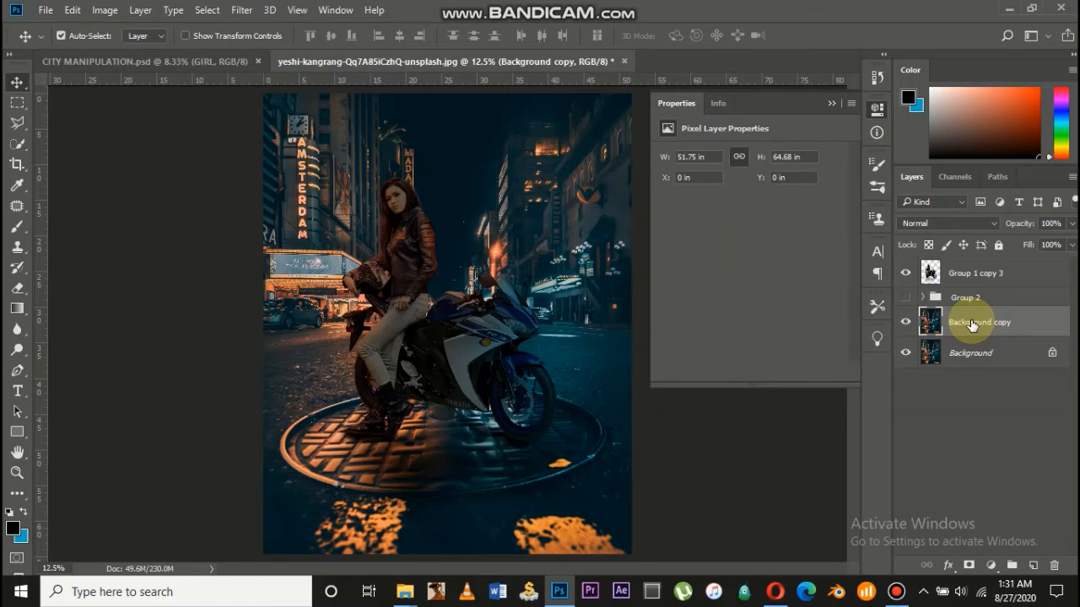
pyautogui.moveTo(972, 324); pyautogui.dragTo(979, 286)
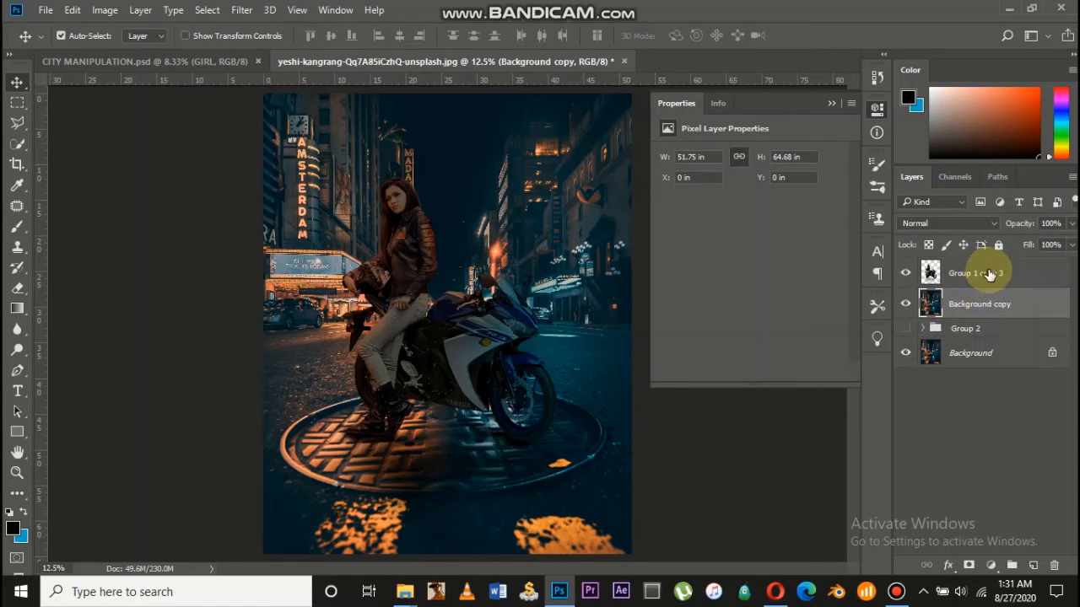
pyautogui.keyDown('ctrl'); pyautogui.click(988, 274); pyautogui.keyUp('ctrl')
pyautogui.rightClick(989, 273)
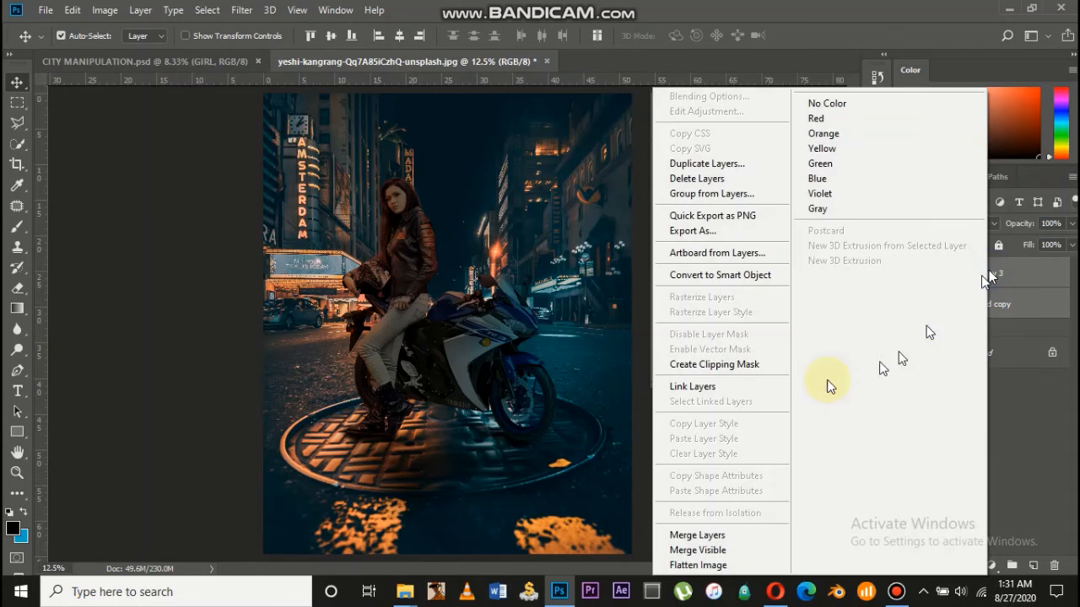
pyautogui.click(700, 537)
pyautogui.click(241, 10)
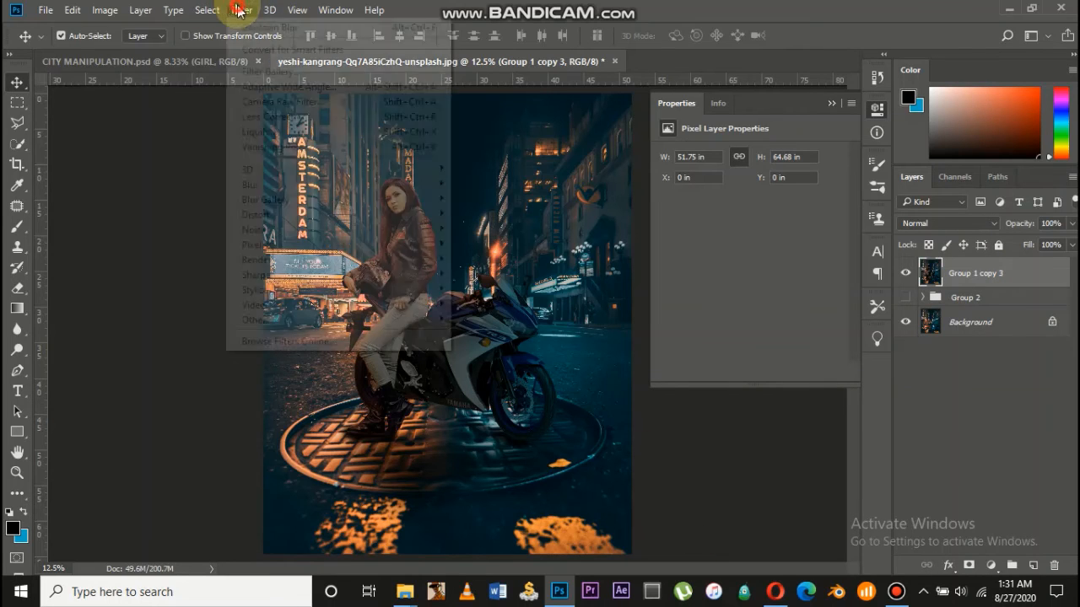
# In Camera Raw set Temperature +30, Contrast +53, Highlights -26, Blacks -14, Vibrance +66, Saturation +14
pyautogui.click(267, 102)
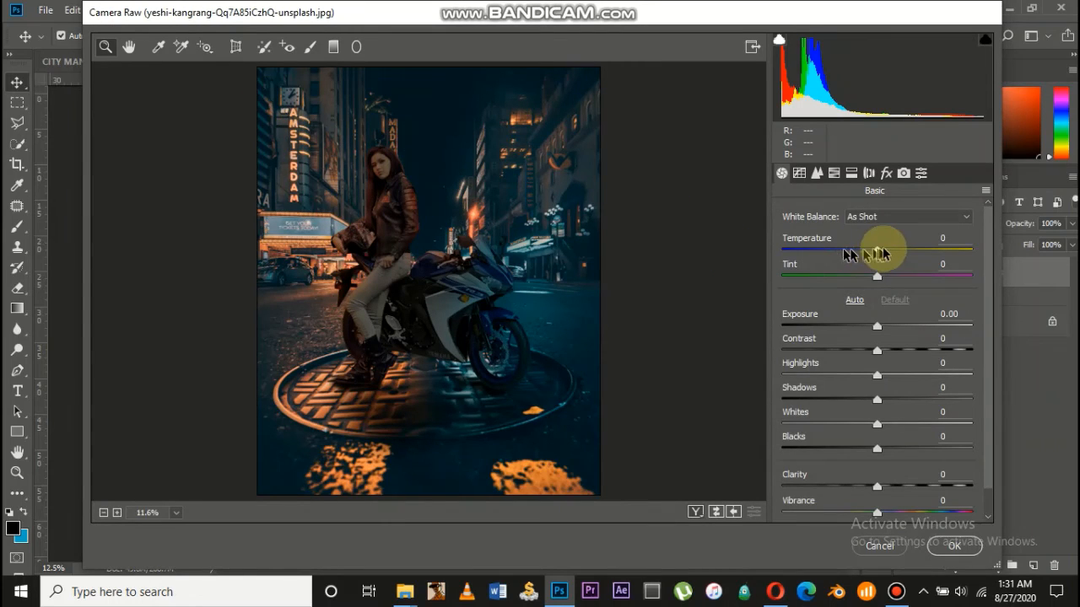
pyautogui.moveTo(876, 250); pyautogui.dragTo(929, 281)
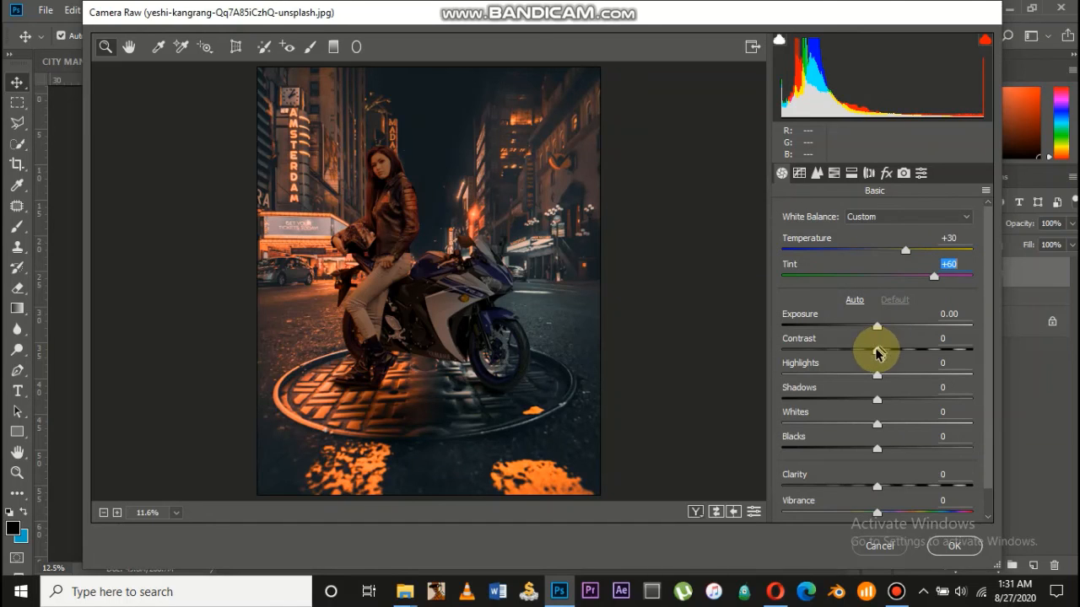
pyautogui.moveTo(877, 352); pyautogui.dragTo(942, 355)
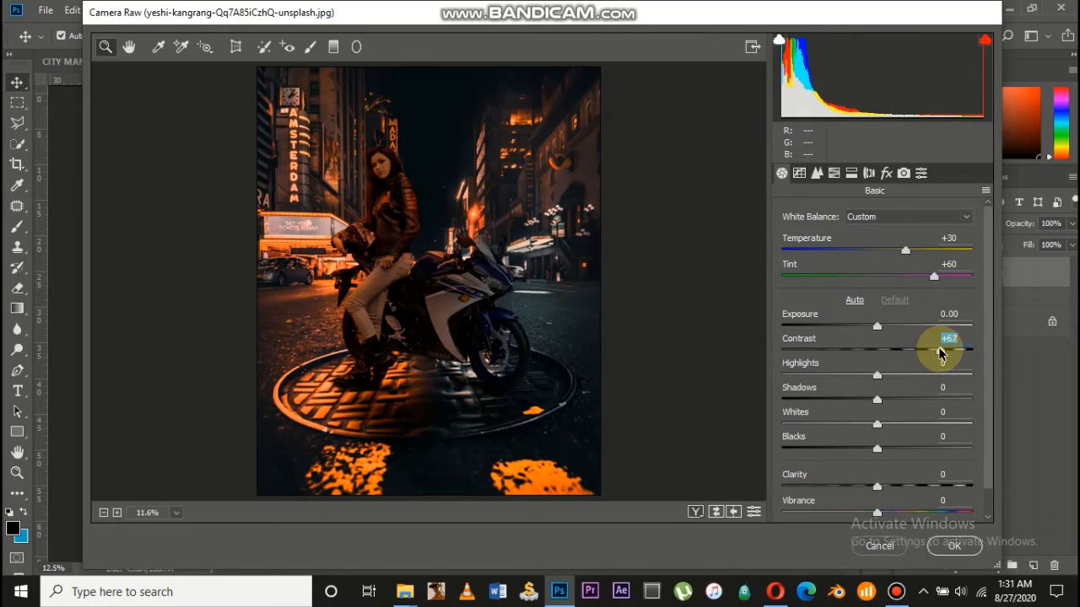
pyautogui.scroll(-1, 944, 347)
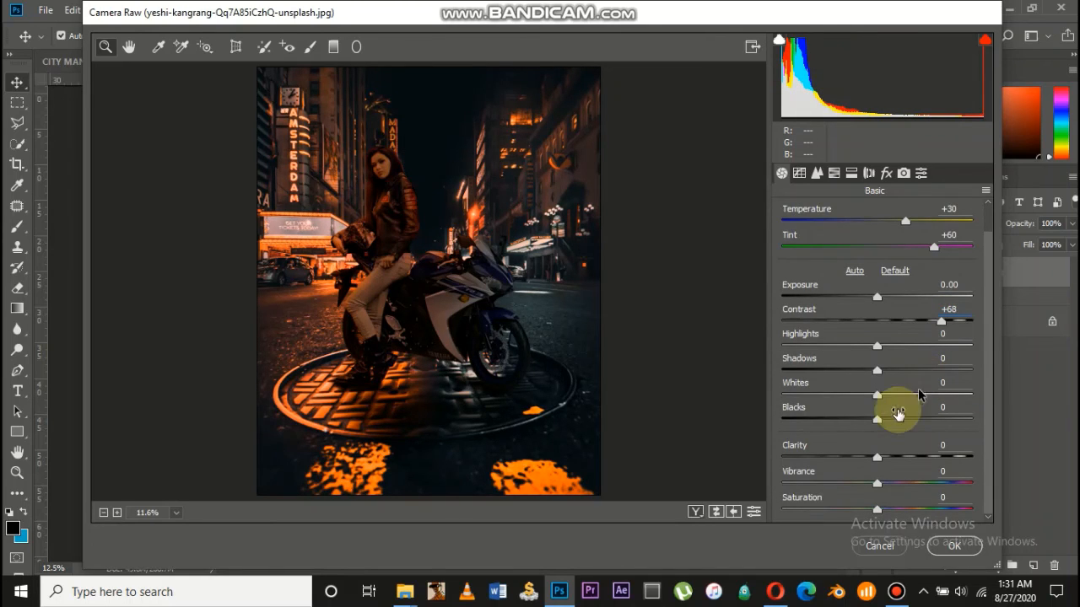
pyautogui.moveTo(880, 420); pyautogui.dragTo(863, 425)
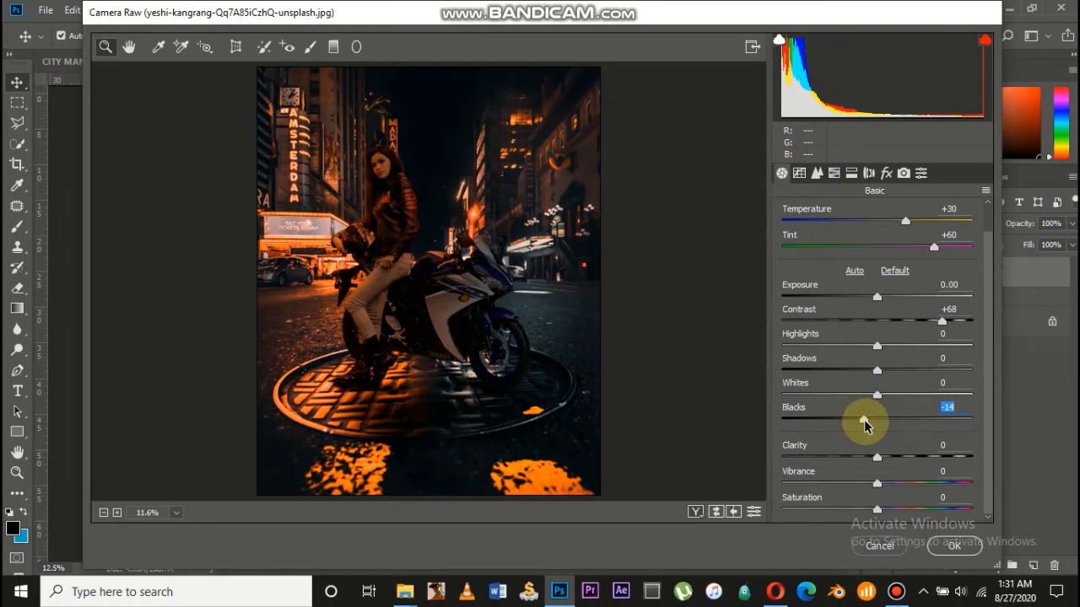
pyautogui.moveTo(873, 348); pyautogui.dragTo(852, 348)
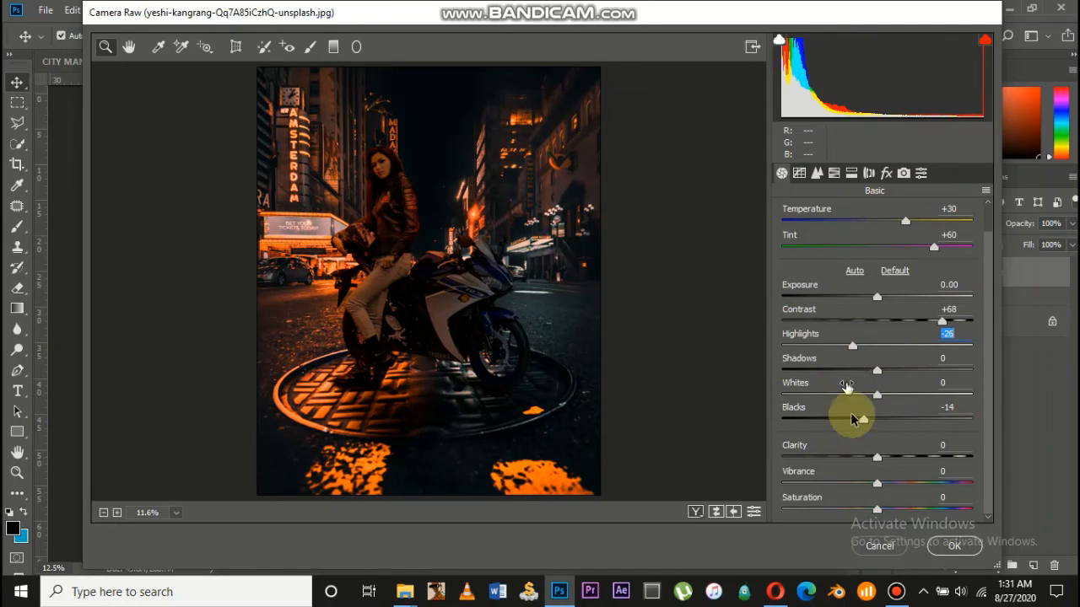
pyautogui.moveTo(877, 488); pyautogui.dragTo(953, 484)
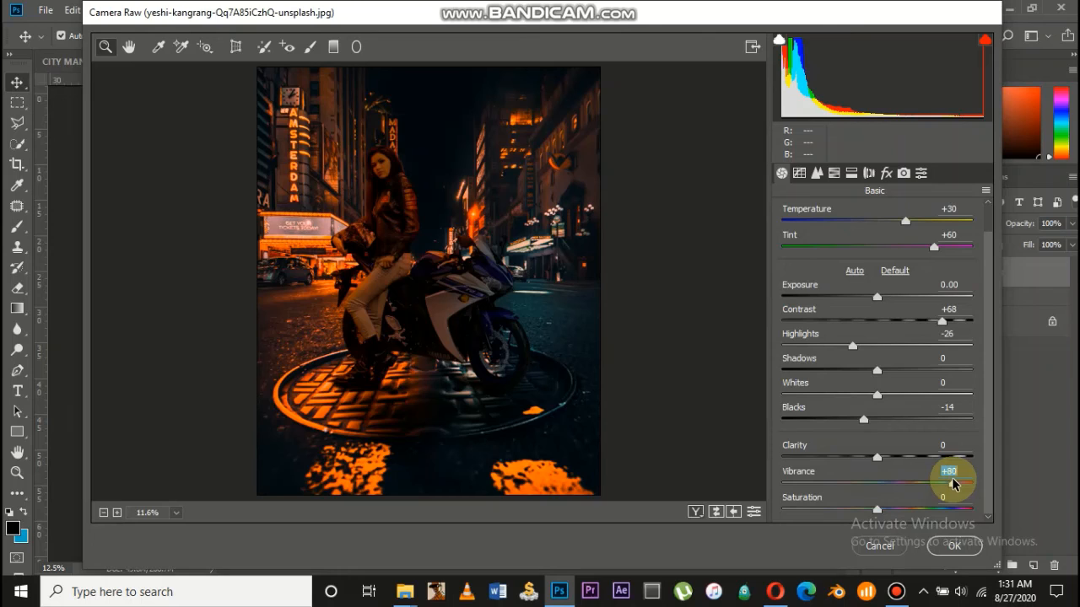
pyautogui.moveTo(880, 509); pyautogui.dragTo(892, 512)
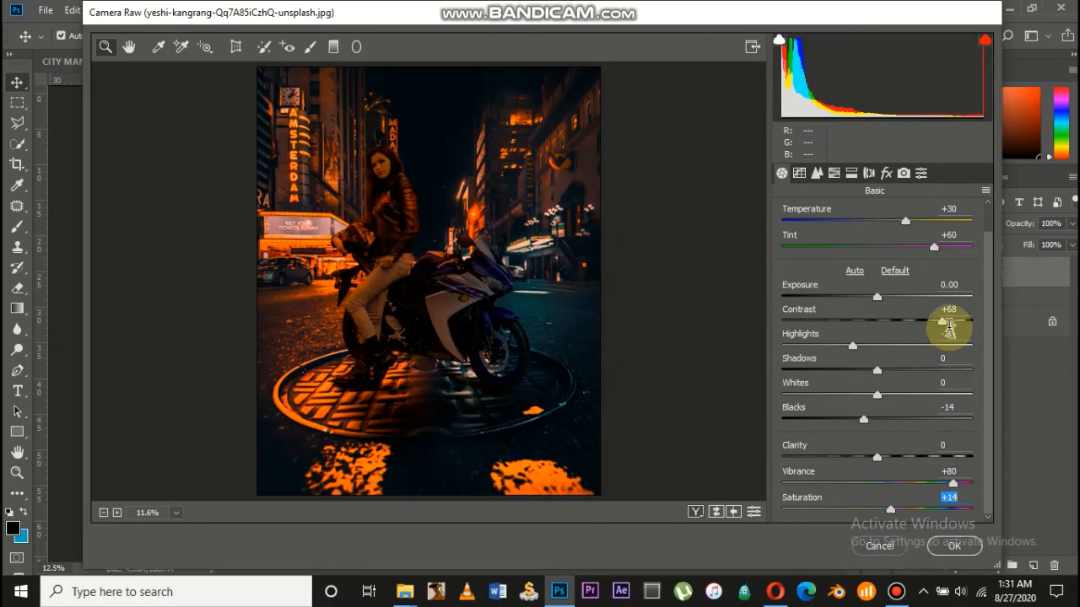
pyautogui.moveTo(944, 329); pyautogui.dragTo(928, 321)
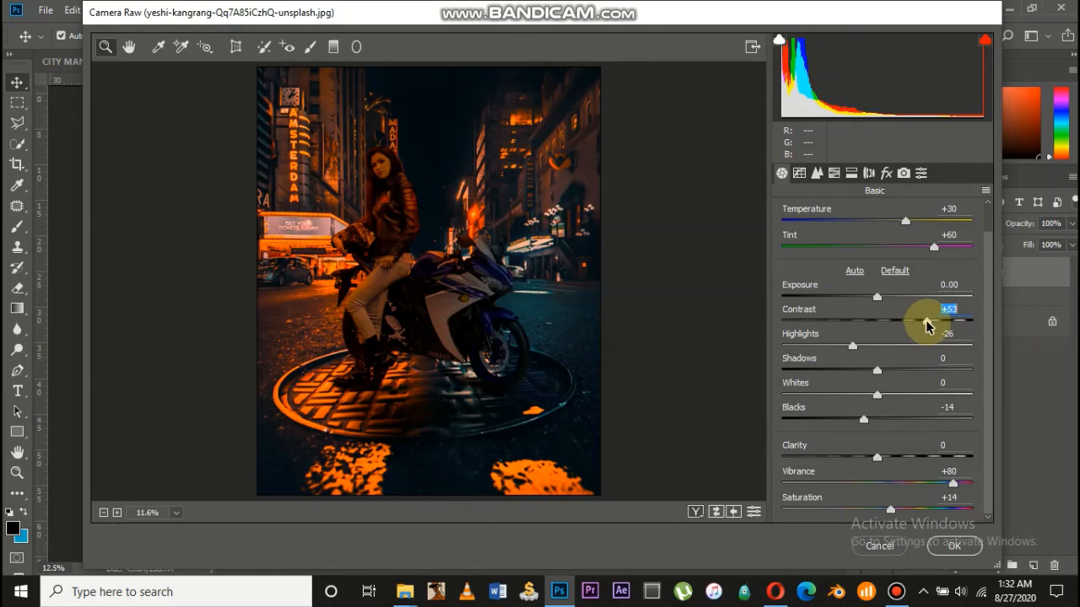
pyautogui.moveTo(951, 485); pyautogui.dragTo(944, 487)
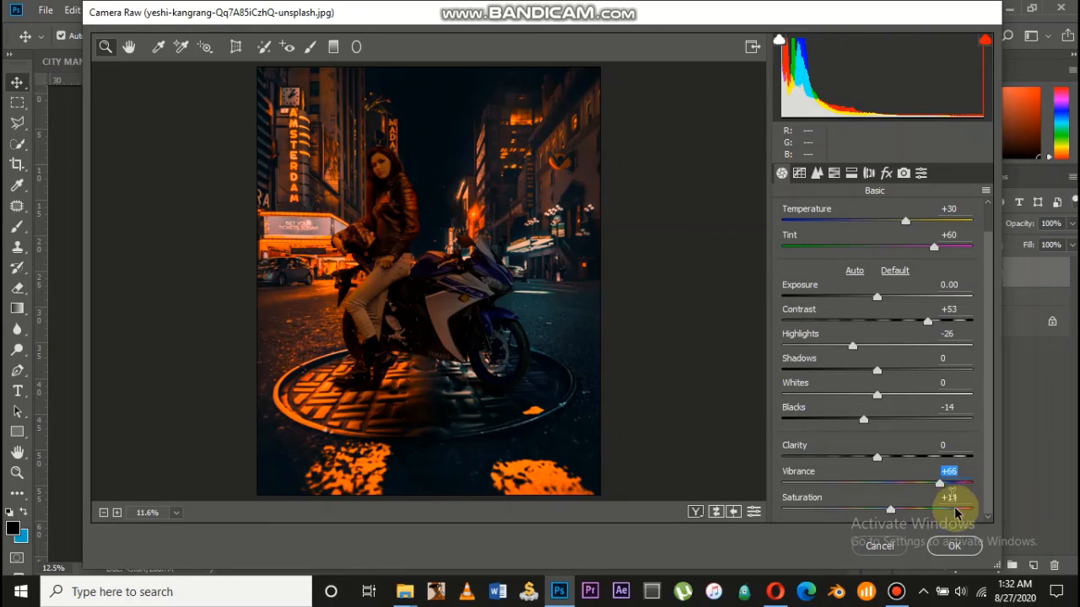
# Add Dehaze +63 in the Effects panel and apply the Camera Raw grade
pyautogui.click(886, 173)
pyautogui.moveTo(877, 244); pyautogui.dragTo(934, 251)
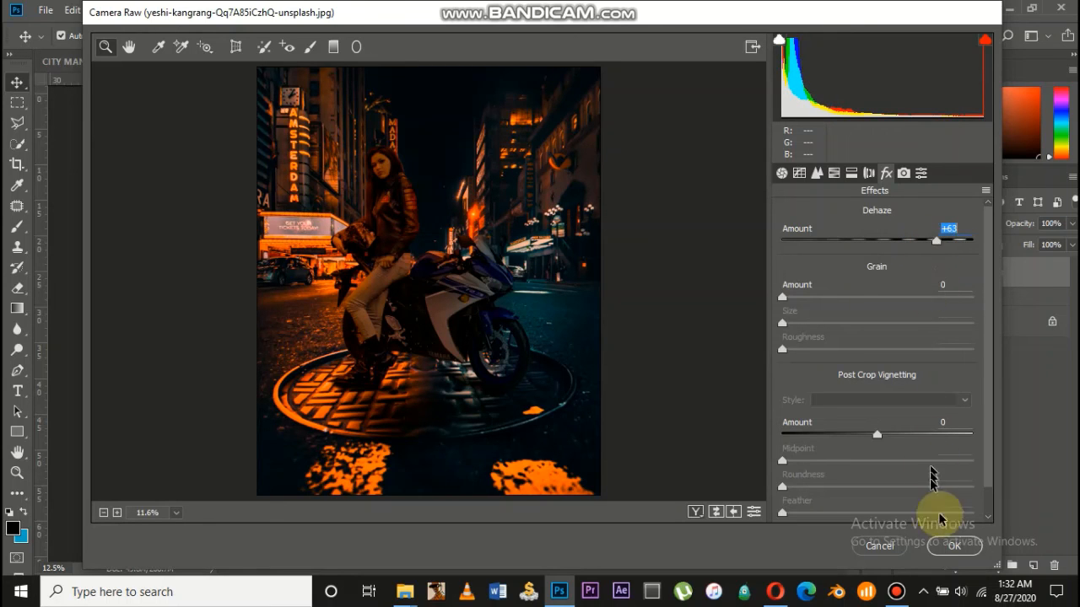
pyautogui.click(953, 548)
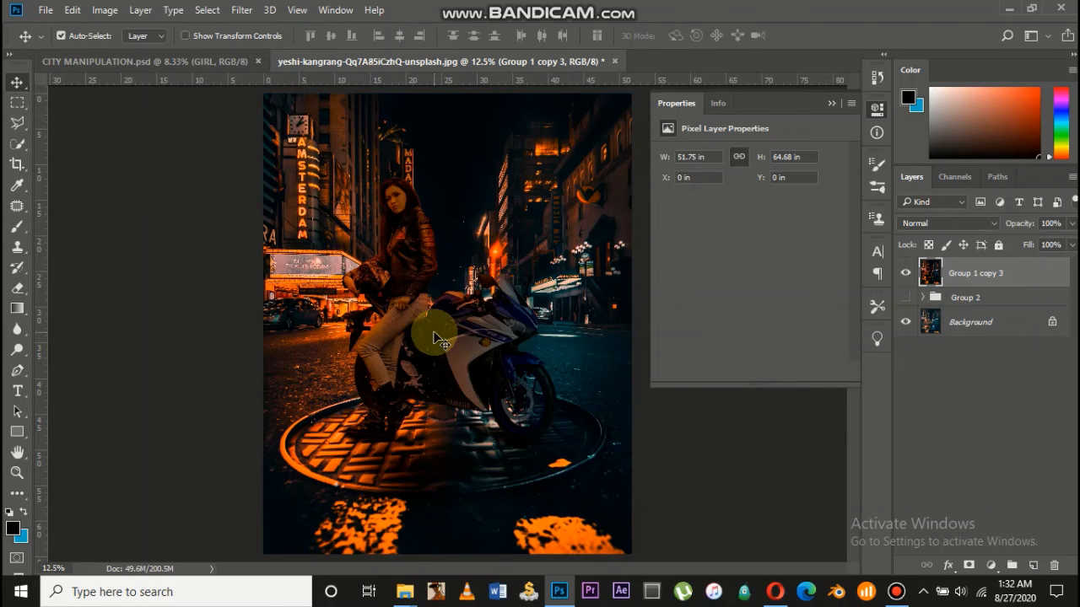
pyautogui.scroll(2, 435, 339)
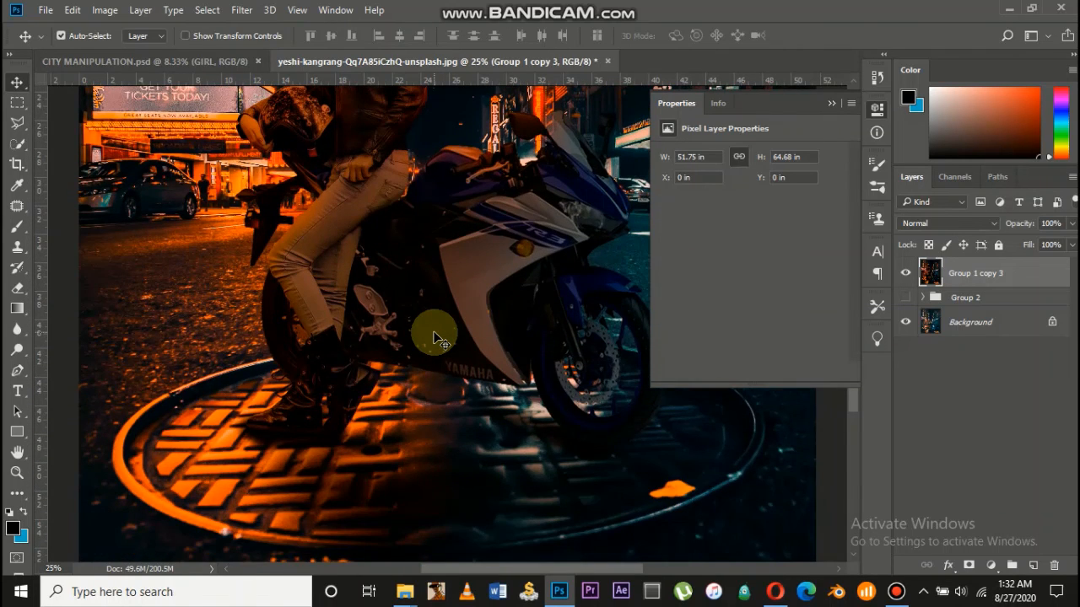
pyautogui.scroll(-3, 434, 340)
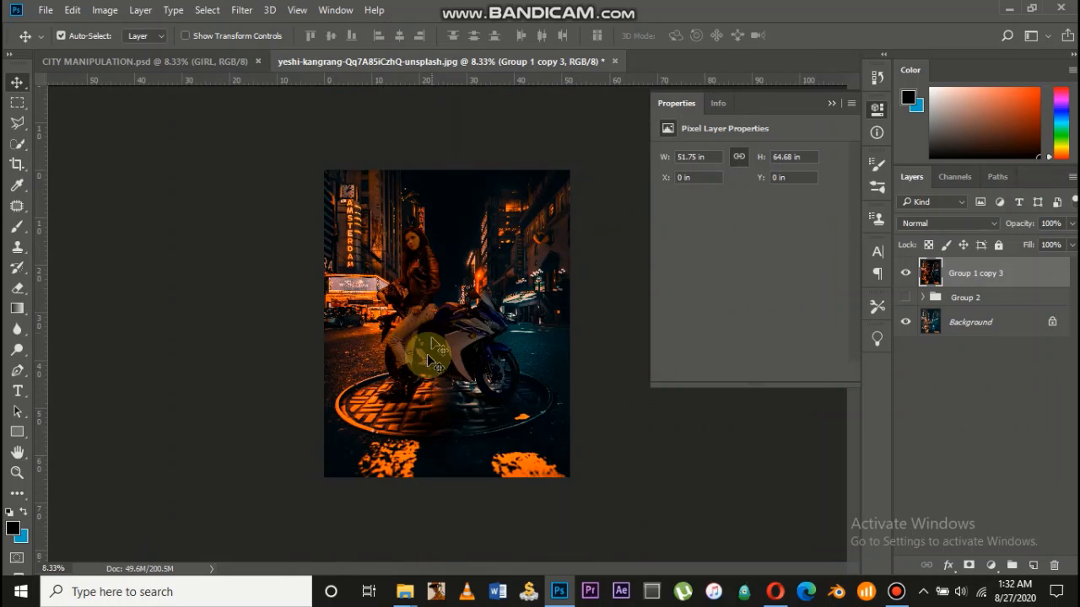